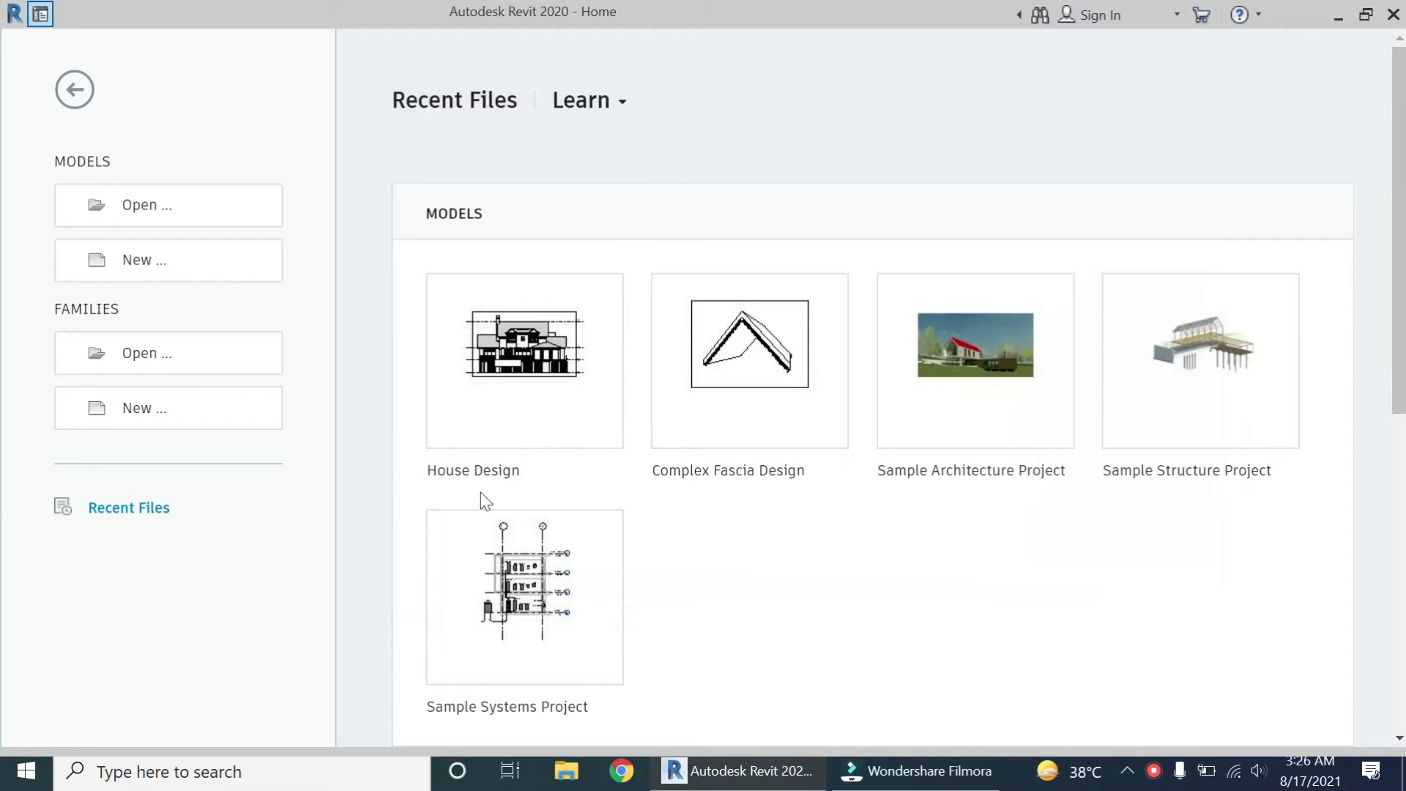
# Step: Create a new project, Project1, from the Default_I_ENU.rte template
pyautogui.click(218, 265)
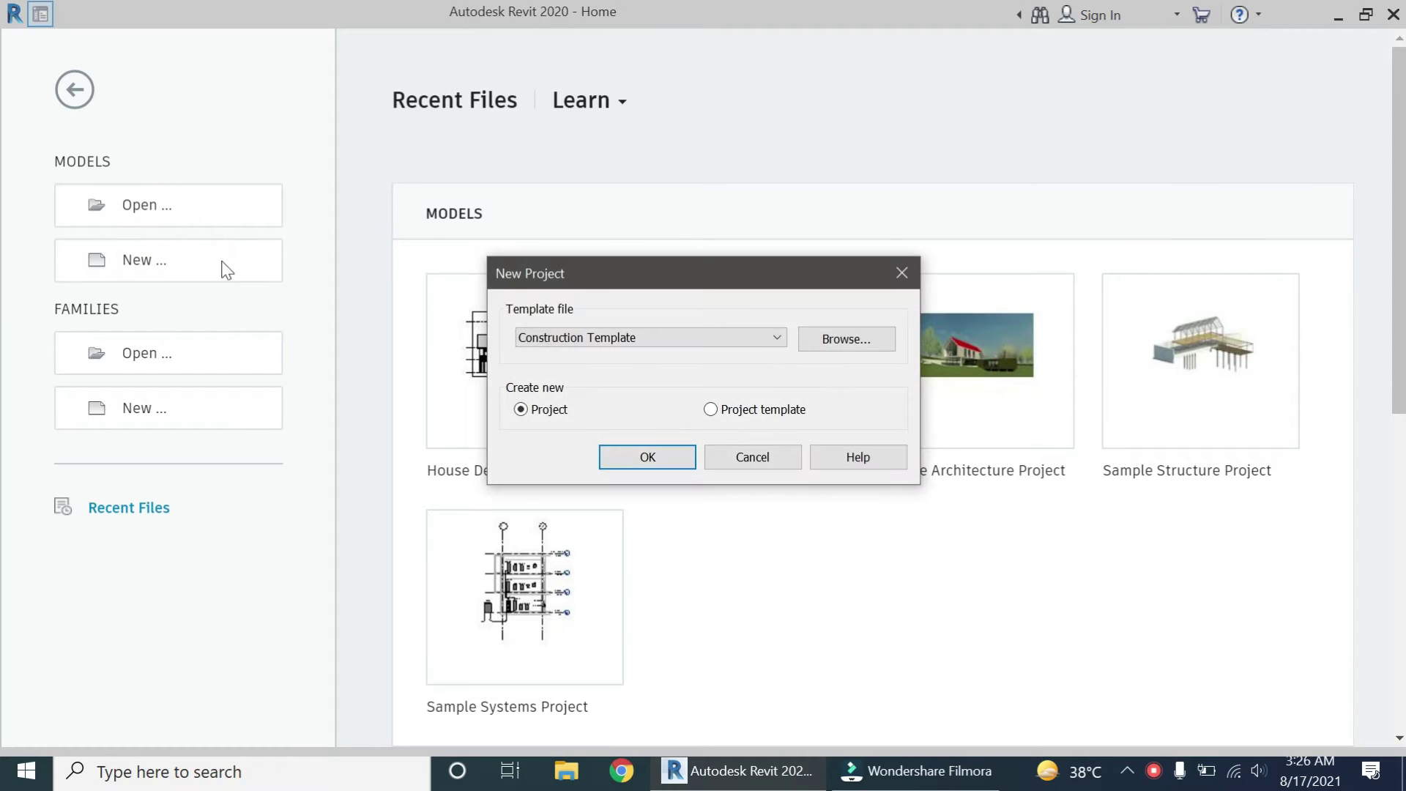
pyautogui.click(826, 340)
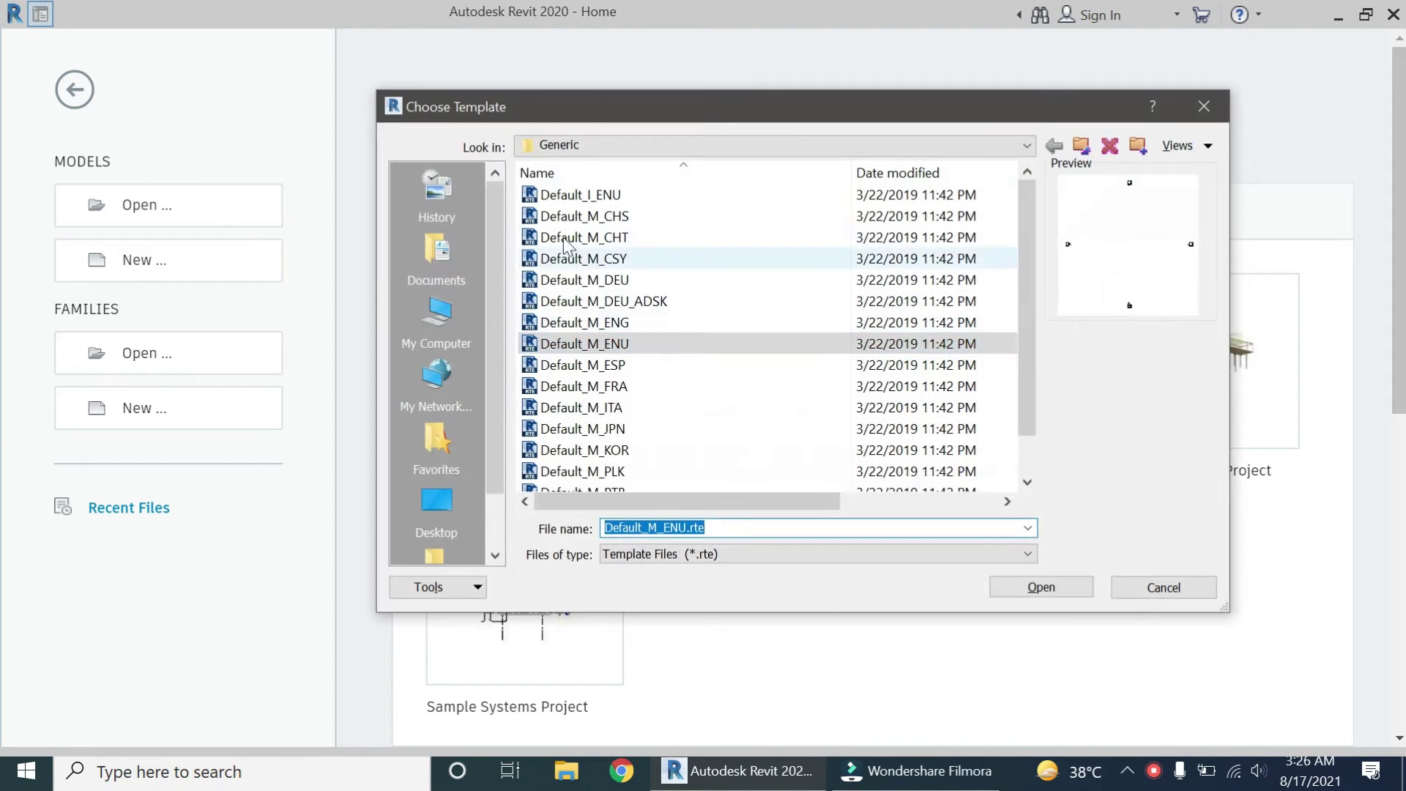
pyautogui.click(1035, 589)
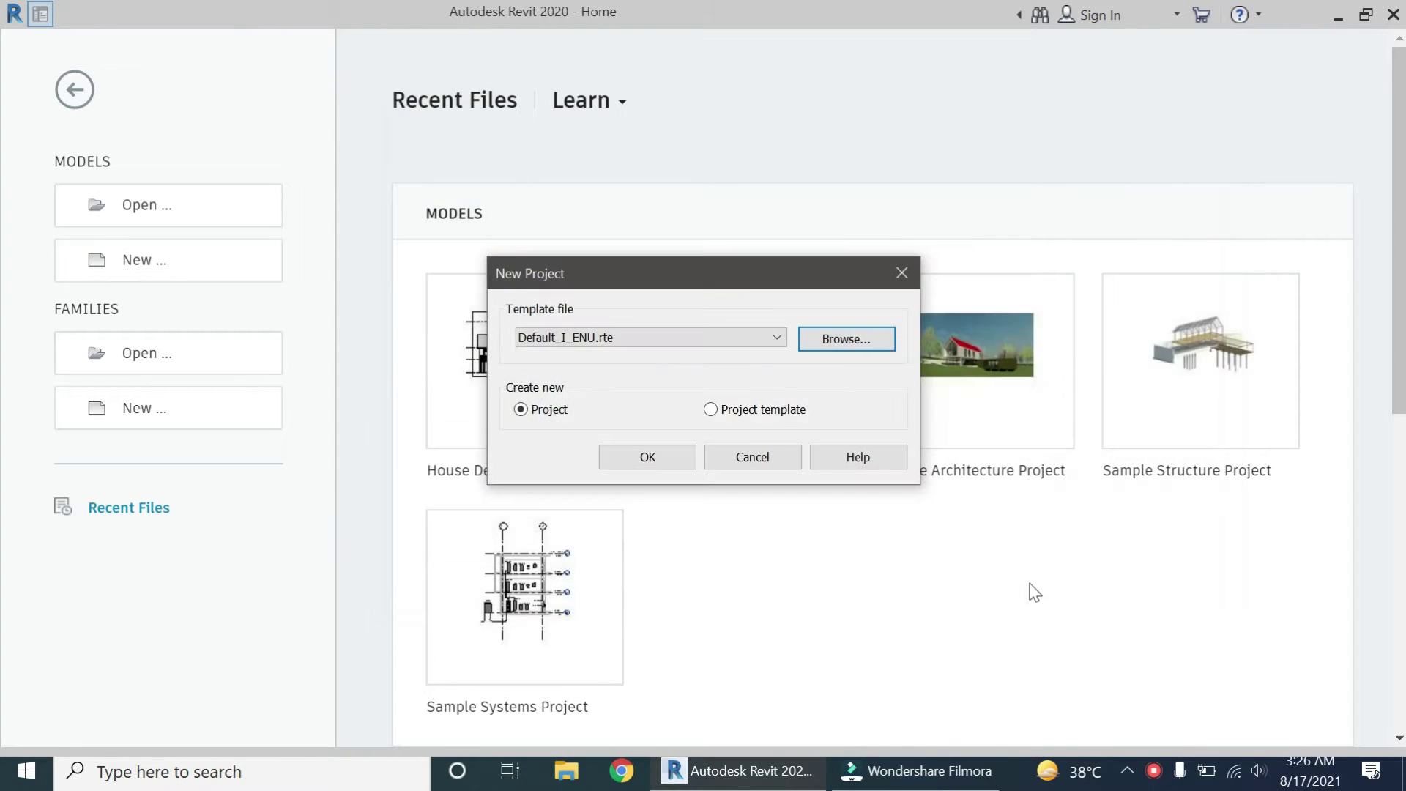
pyautogui.click(648, 458)
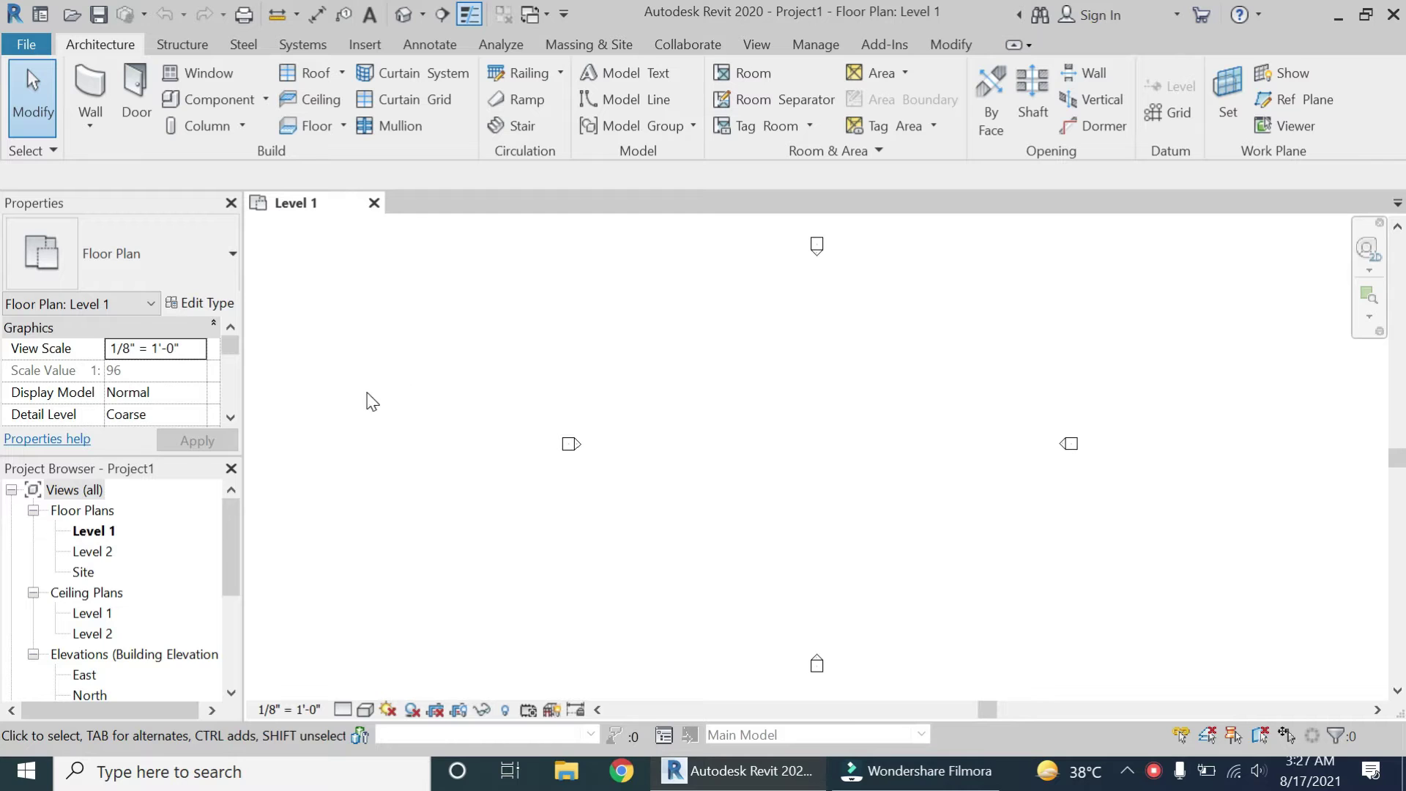
# Step: Draw a horizontal reference plane on Level 1 and name it 1
pyautogui.press('r')
pyautogui.press('p')
pyautogui.click(650, 449)
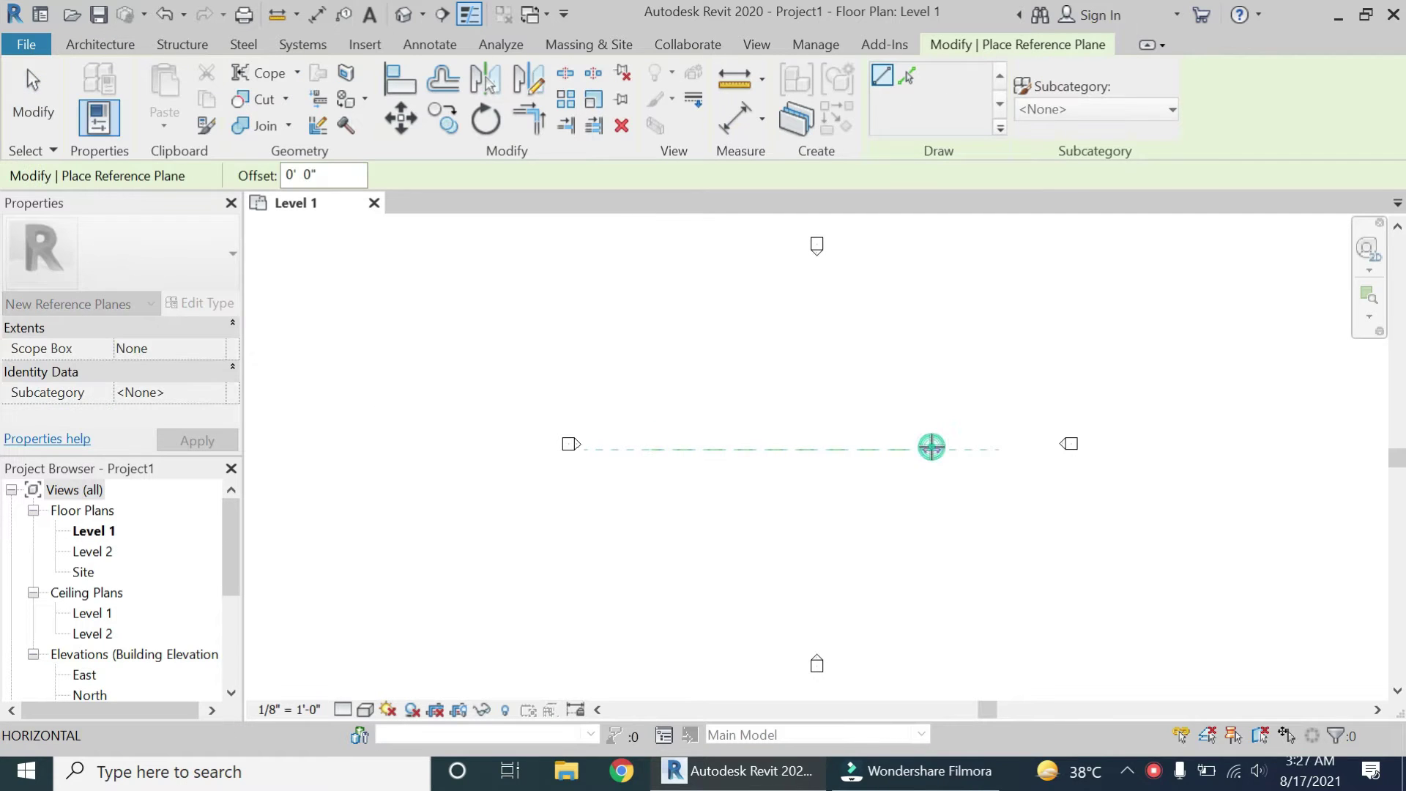
pyautogui.click(933, 449)
pyautogui.press('Escape')
pyautogui.press('Escape')
pyautogui.click(902, 459)
pyautogui.click(903, 459)
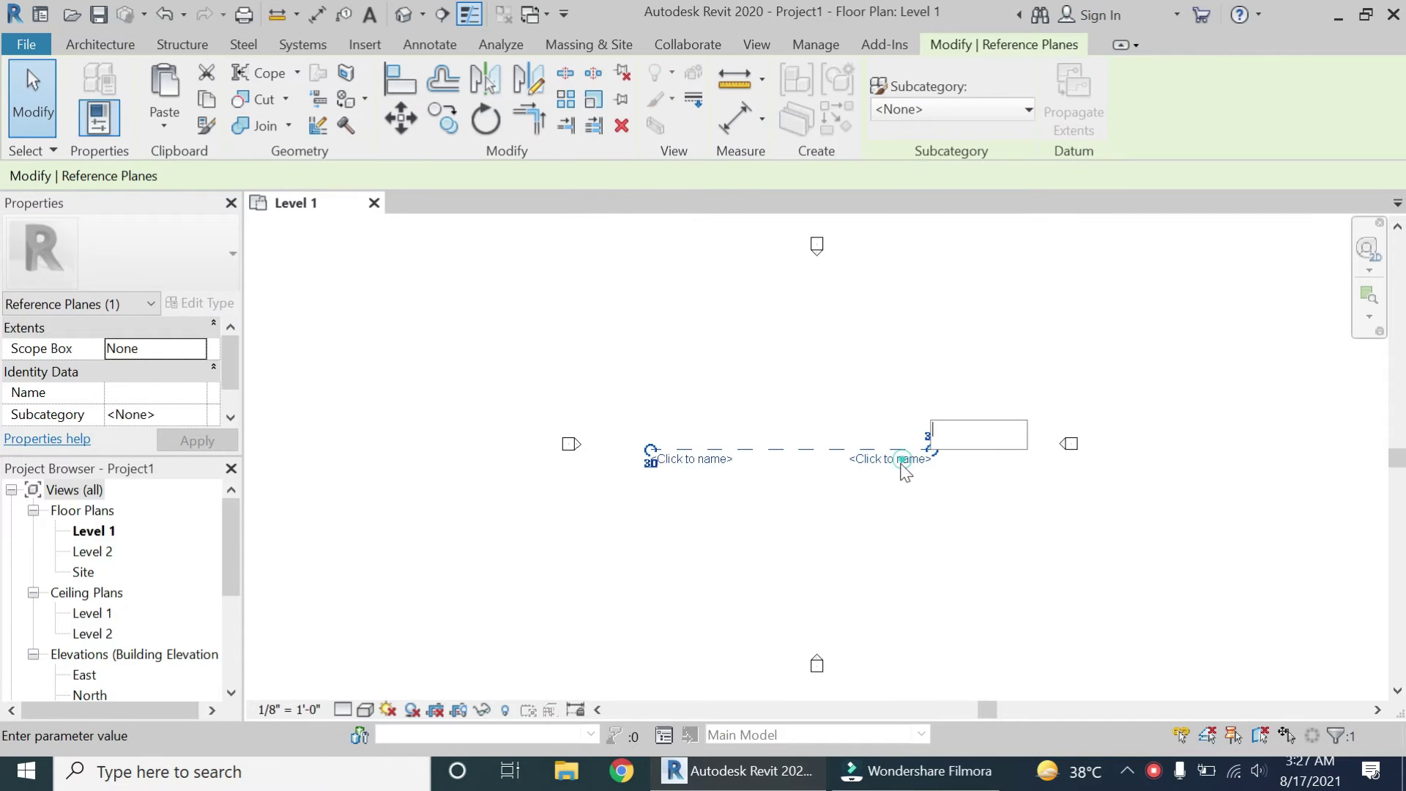
pyautogui.write('1')
pyautogui.click(895, 495)
pyautogui.press('Escape')
# Step: Check the North elevation, then return to the Level 1 floor plan
pyautogui.scroll(-2, 146, 600)
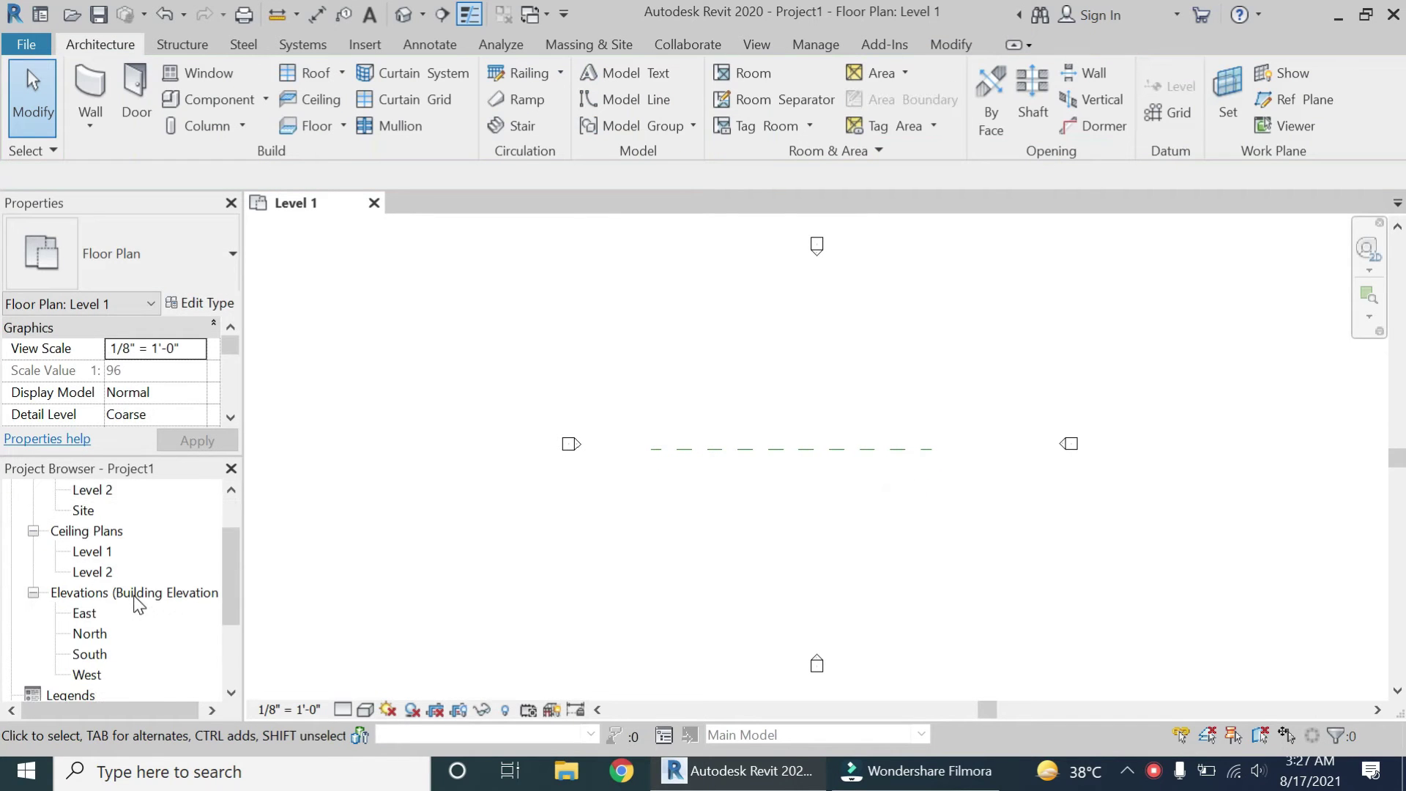
pyautogui.doubleClick(92, 613)
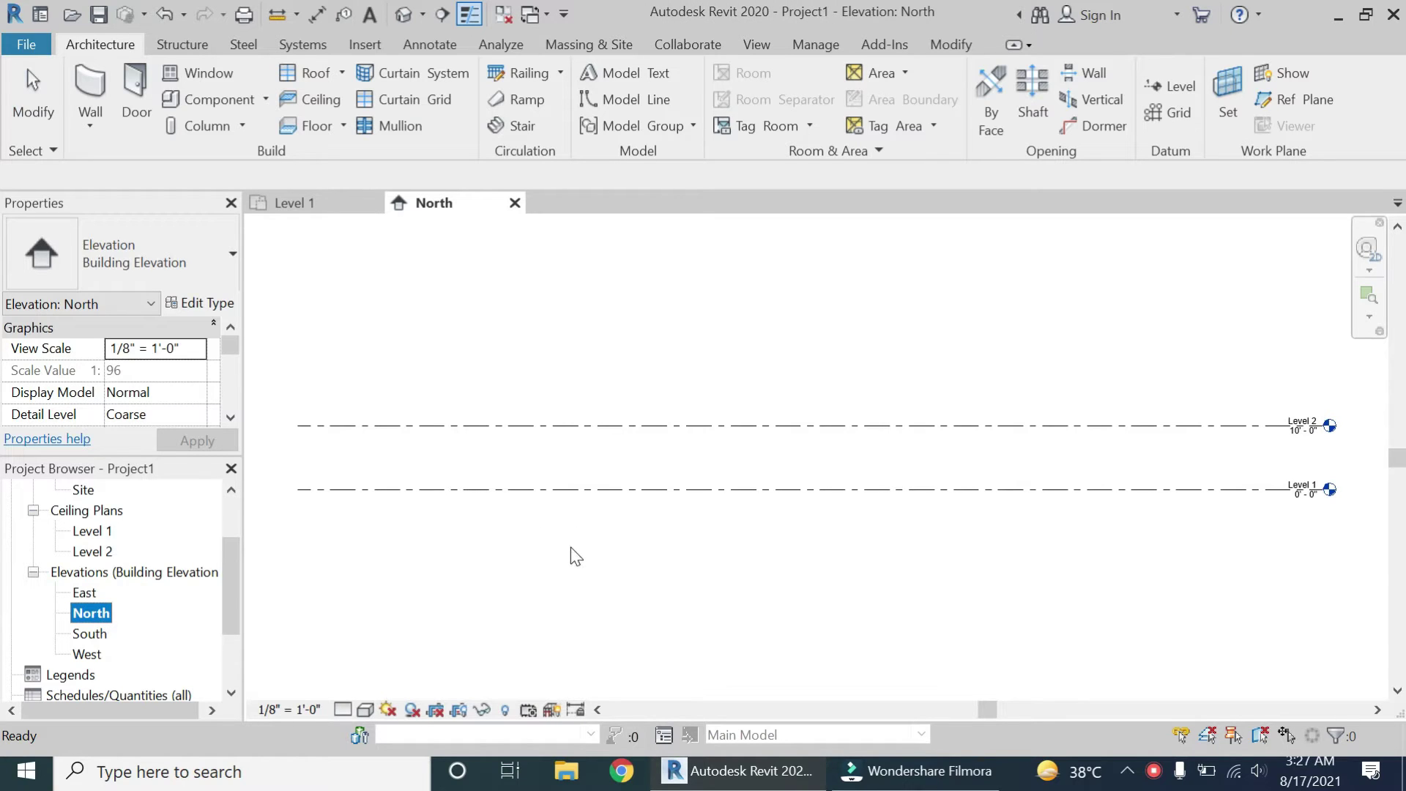
pyautogui.scroll(2, 111, 530)
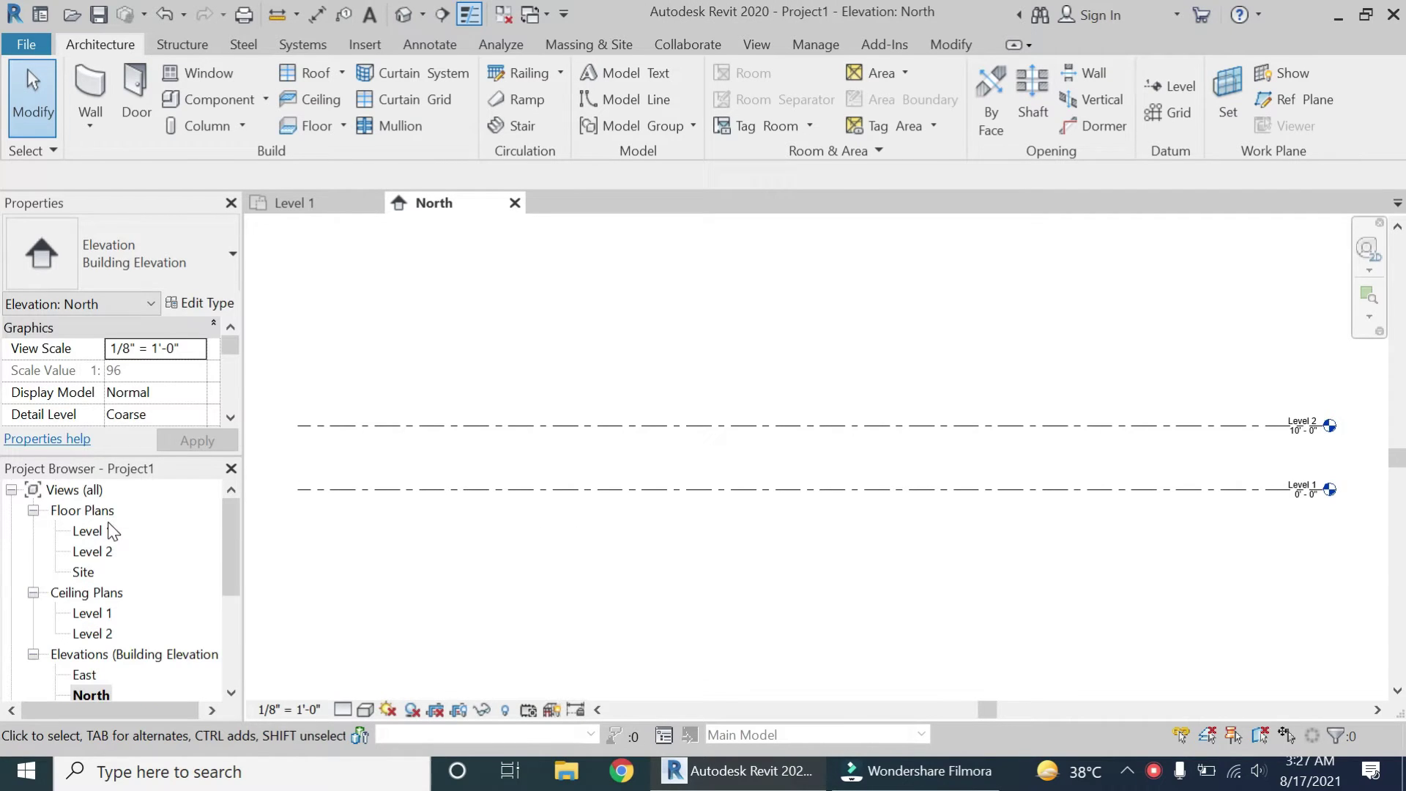
pyautogui.click(291, 203)
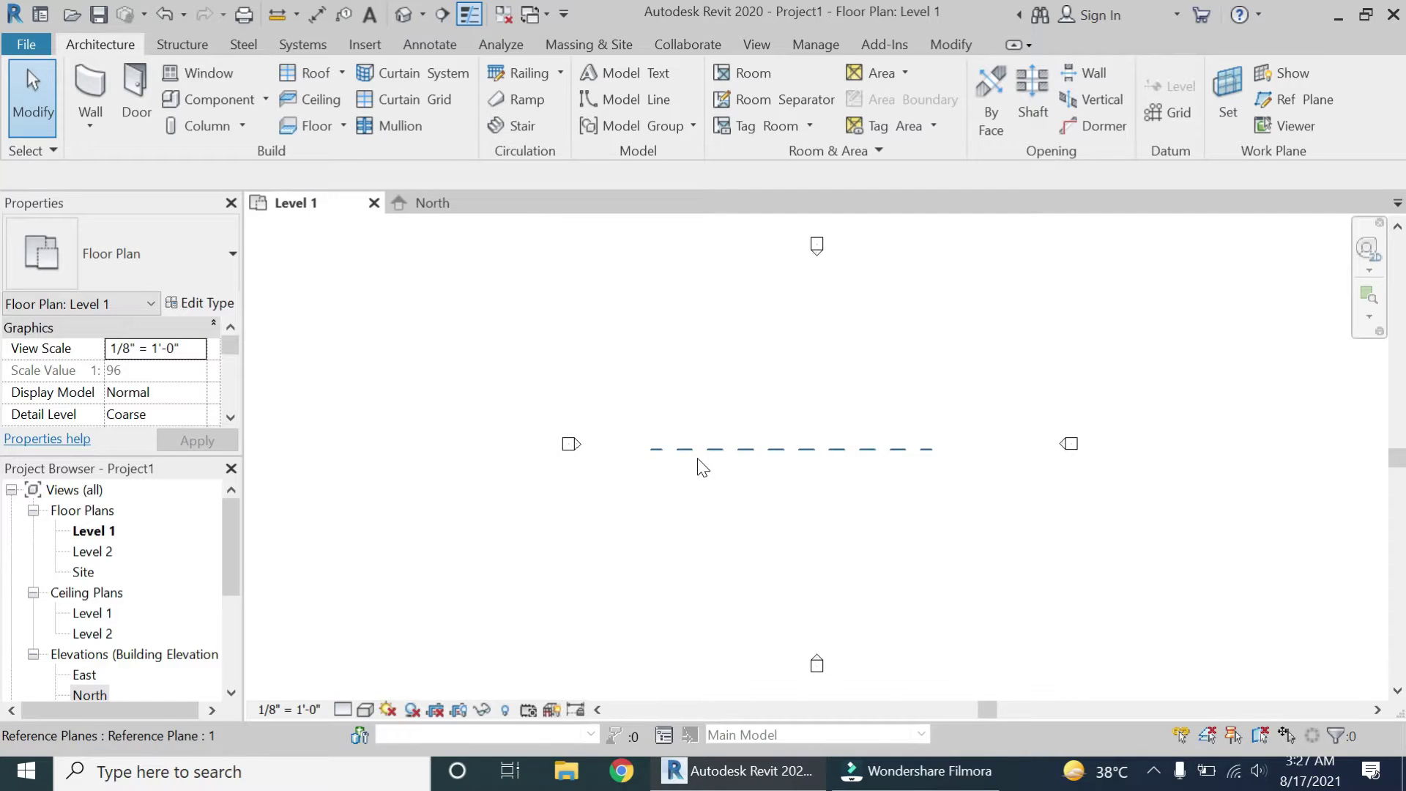
# Step: Draw two vertical reference planes 20'-0" apart and switch to the North elevation
pyautogui.press('r')
pyautogui.press('p')
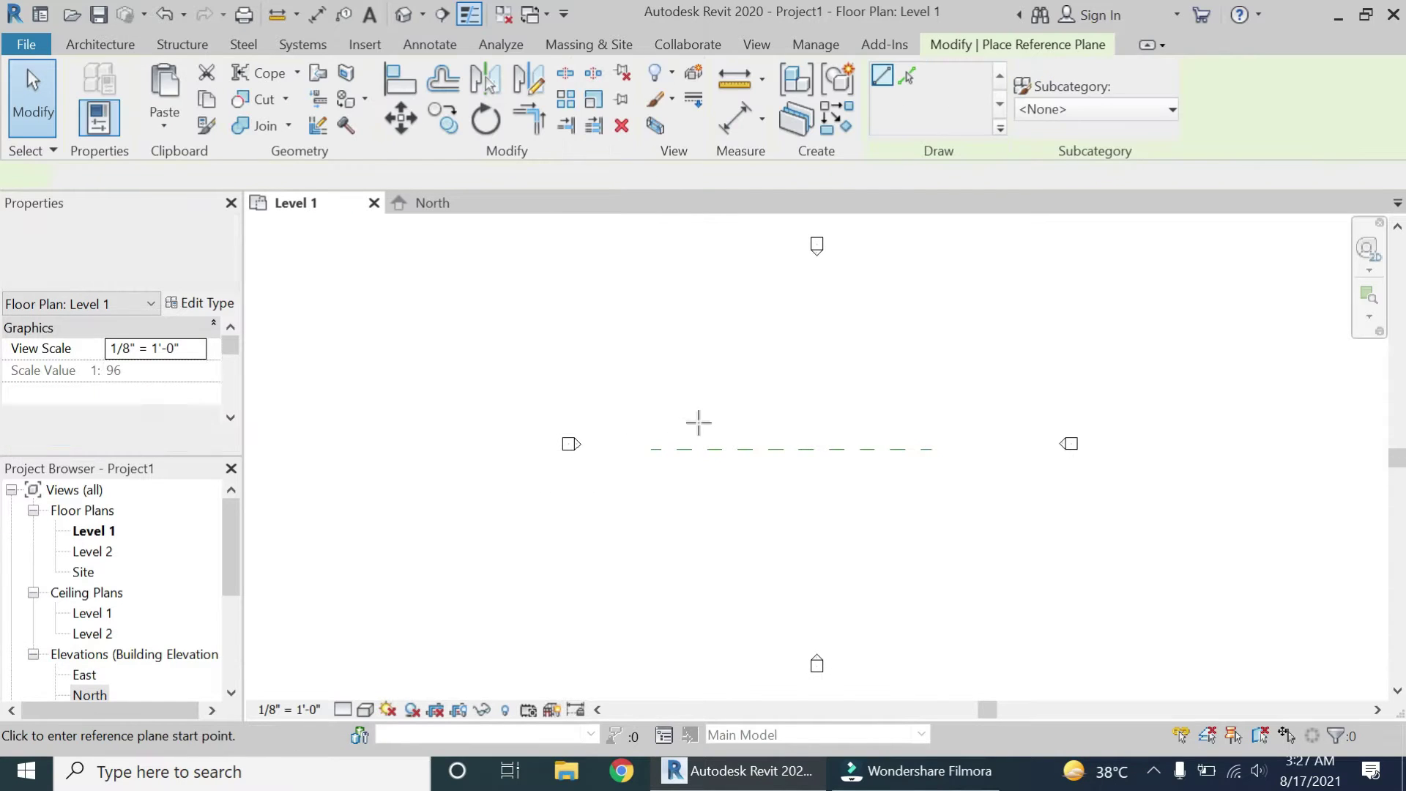
pyautogui.click(726, 406)
pyautogui.scroll(1, 808, 398)
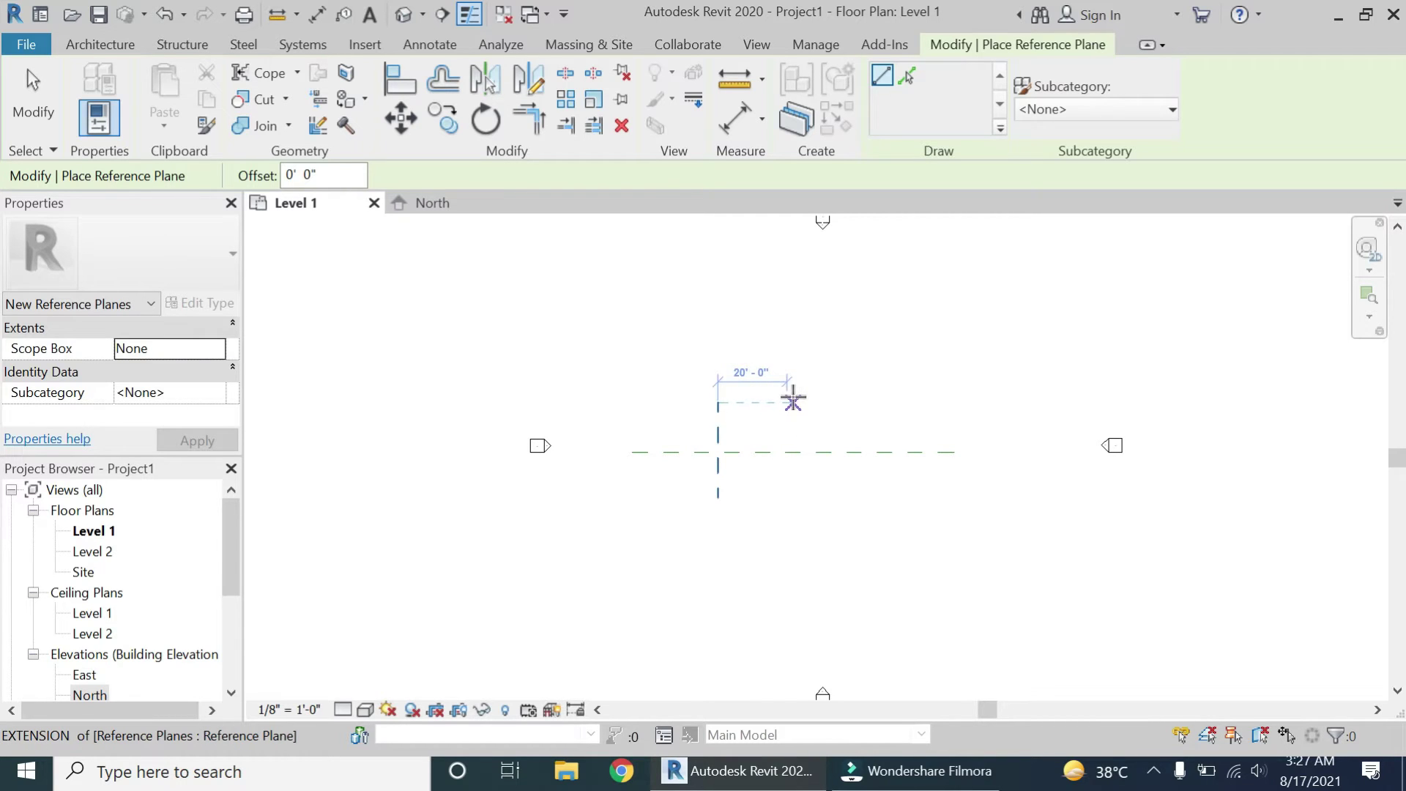
pyautogui.click(793, 401)
pyautogui.click(787, 498)
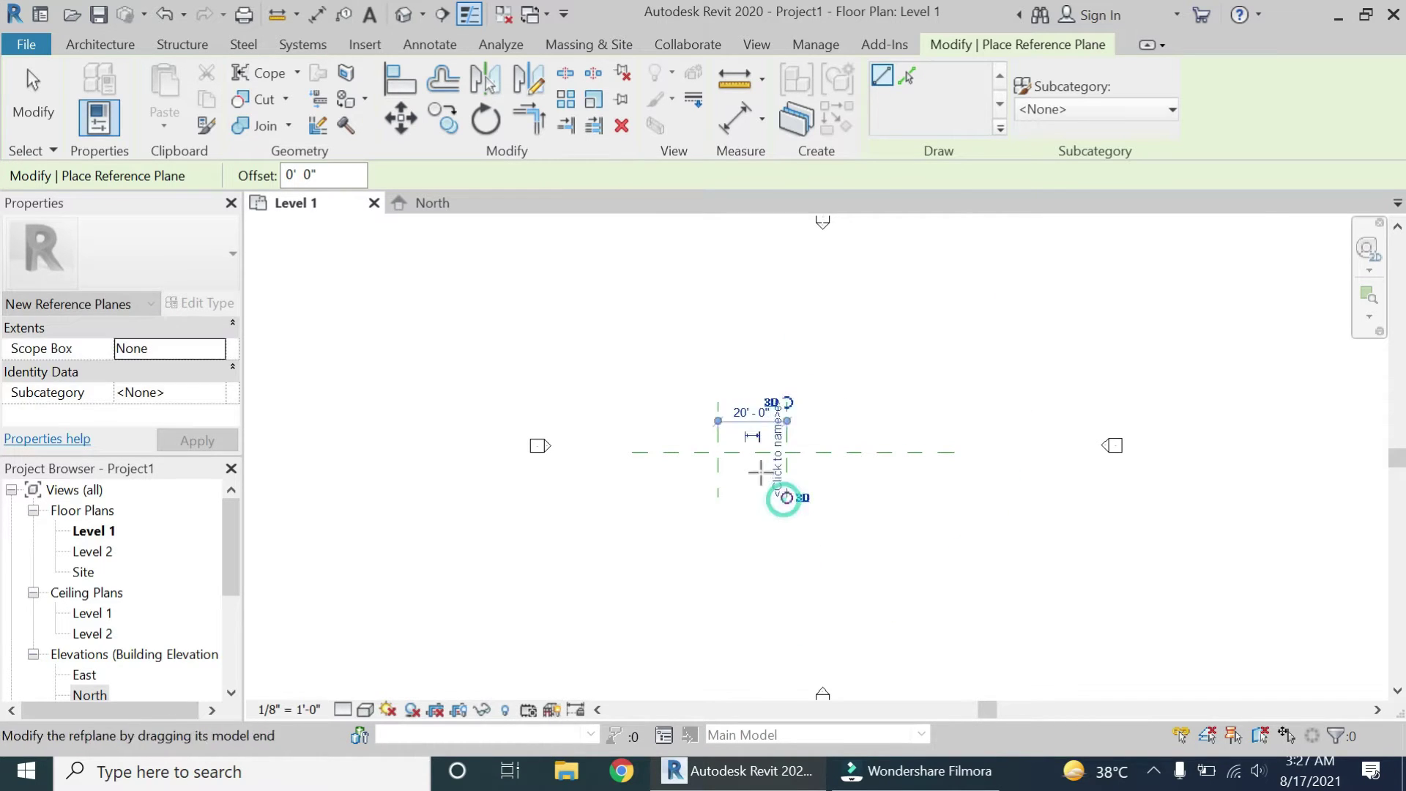
pyautogui.press('Escape')
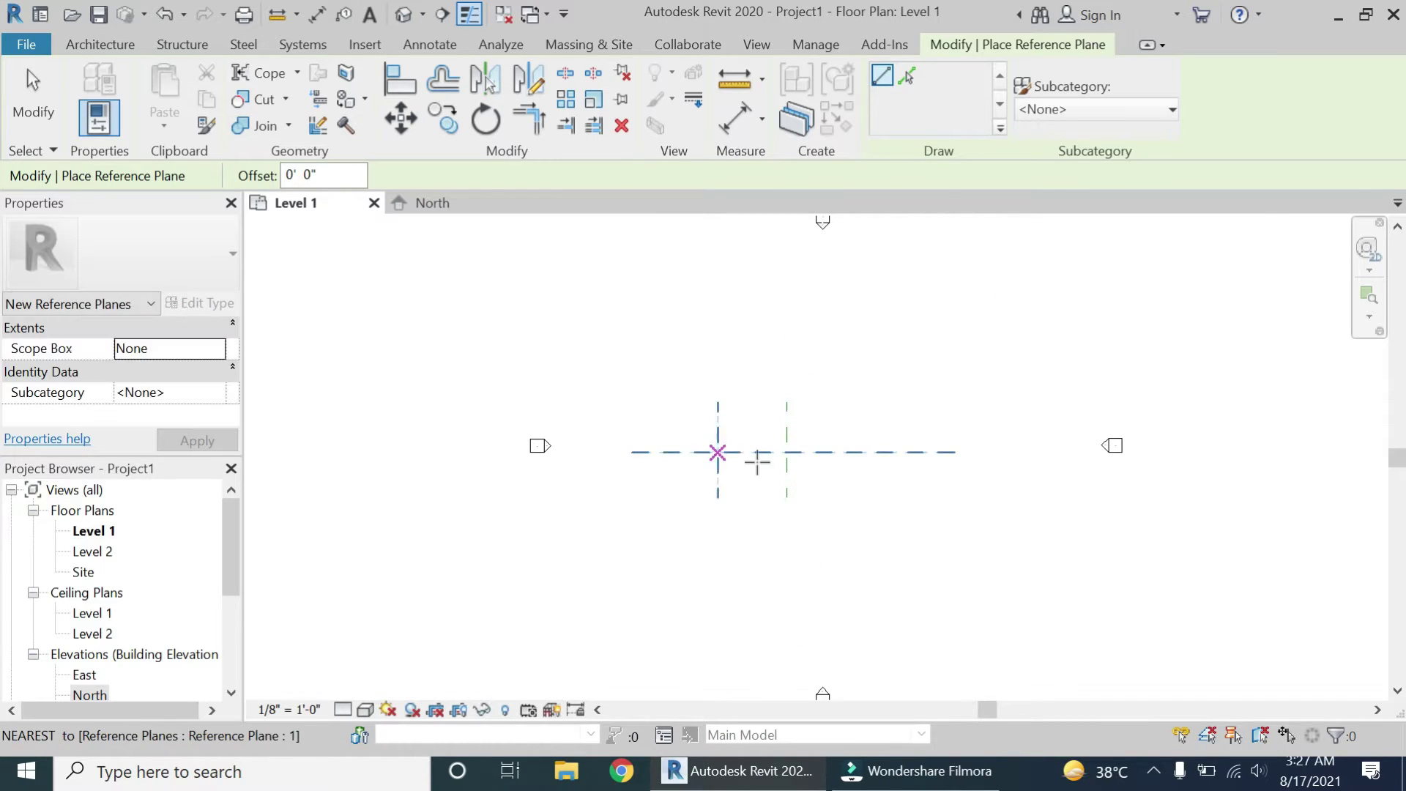
pyautogui.click(433, 205)
# Step: Set Reference Plane : 1 as the North elevation's work plane
pyautogui.scroll(4, 1092, 455)
pyautogui.press('Escape')
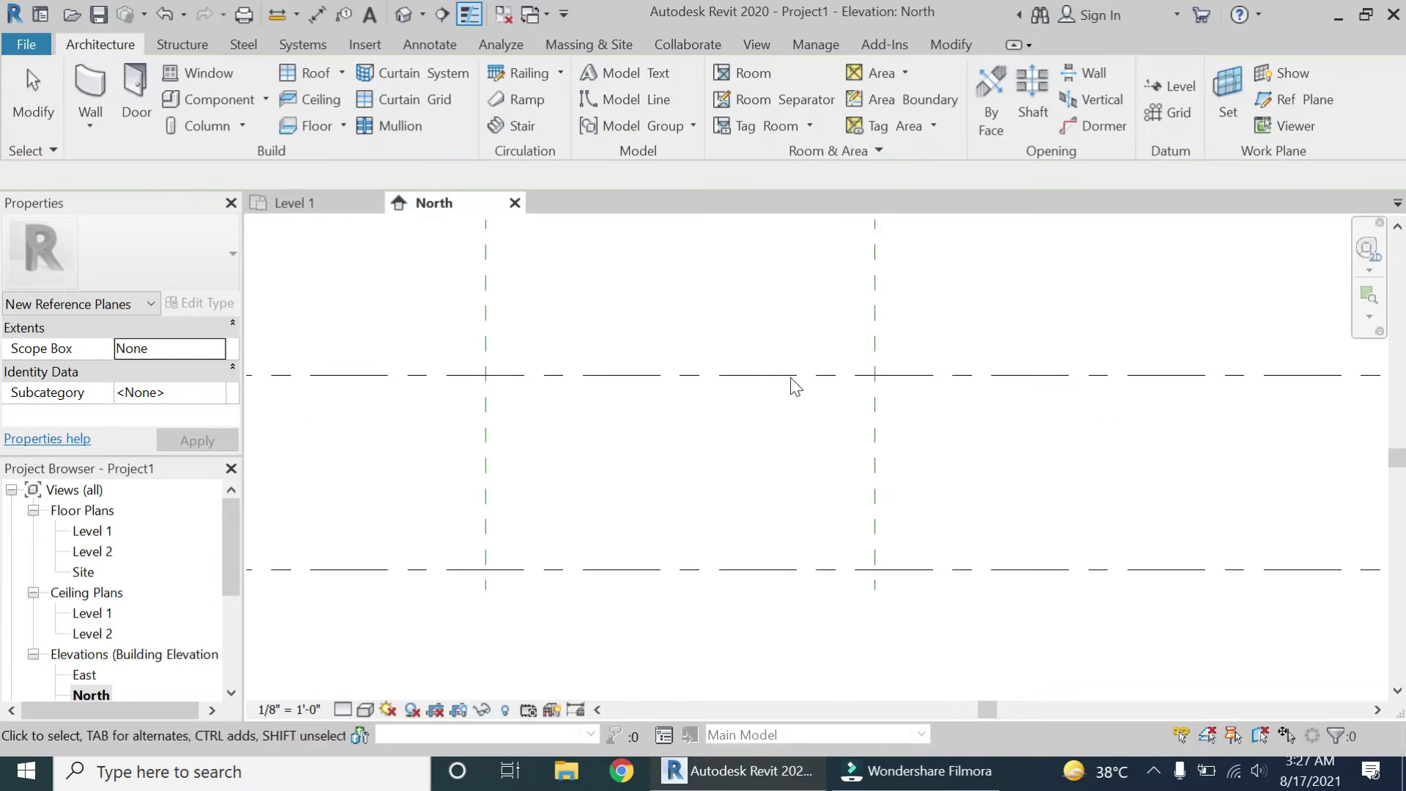
pyautogui.scroll(-1, 766, 377)
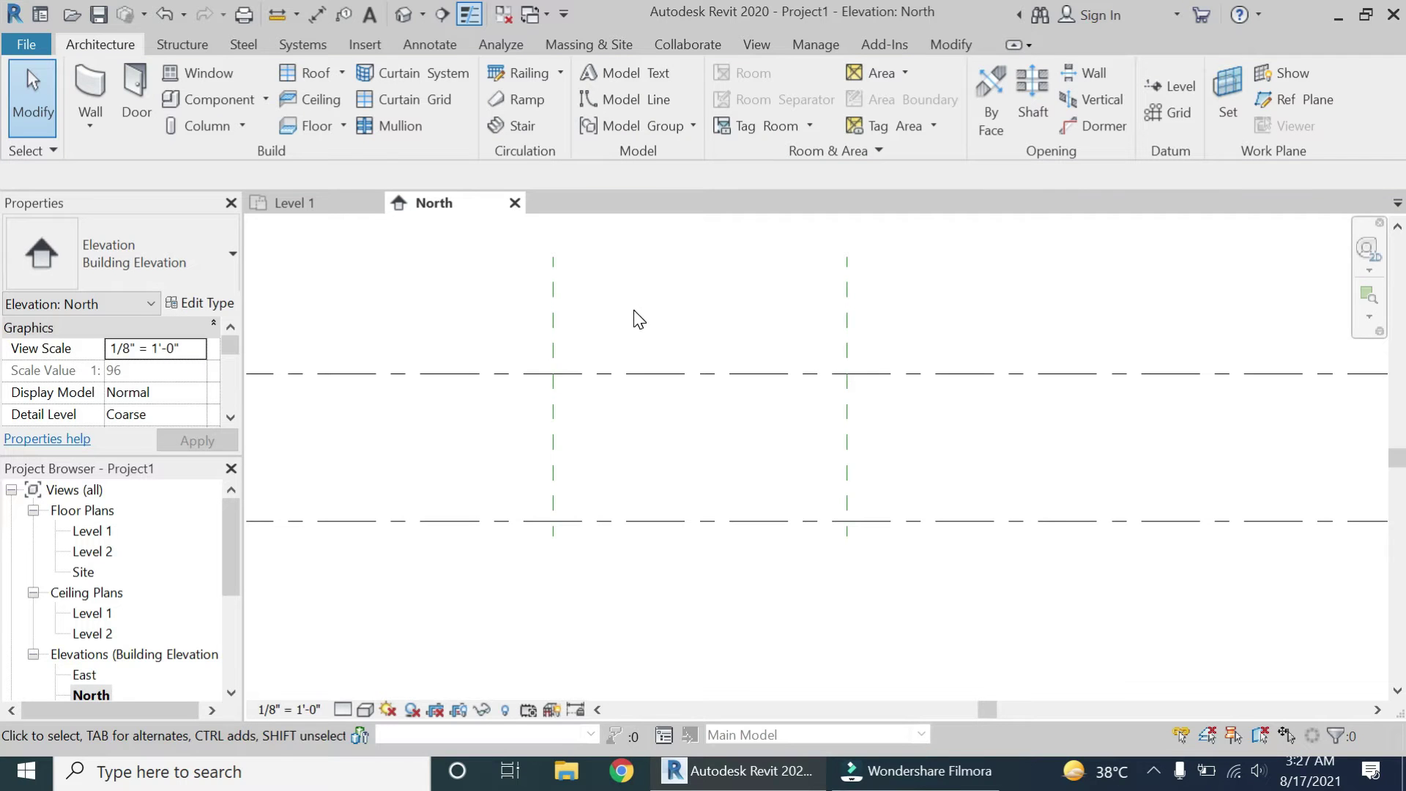
pyautogui.press('l')
pyautogui.press('i')
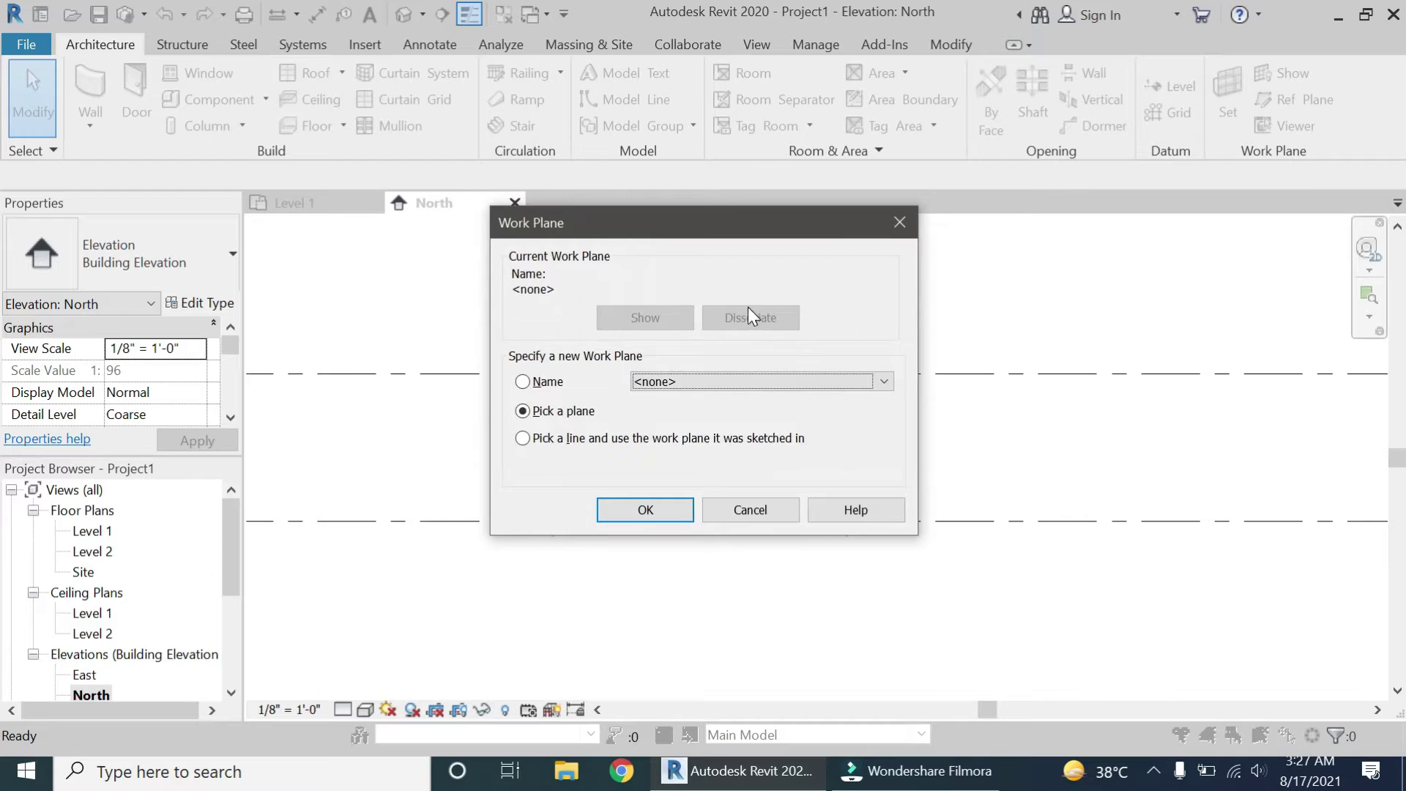
pyautogui.click(734, 377)
pyautogui.click(729, 437)
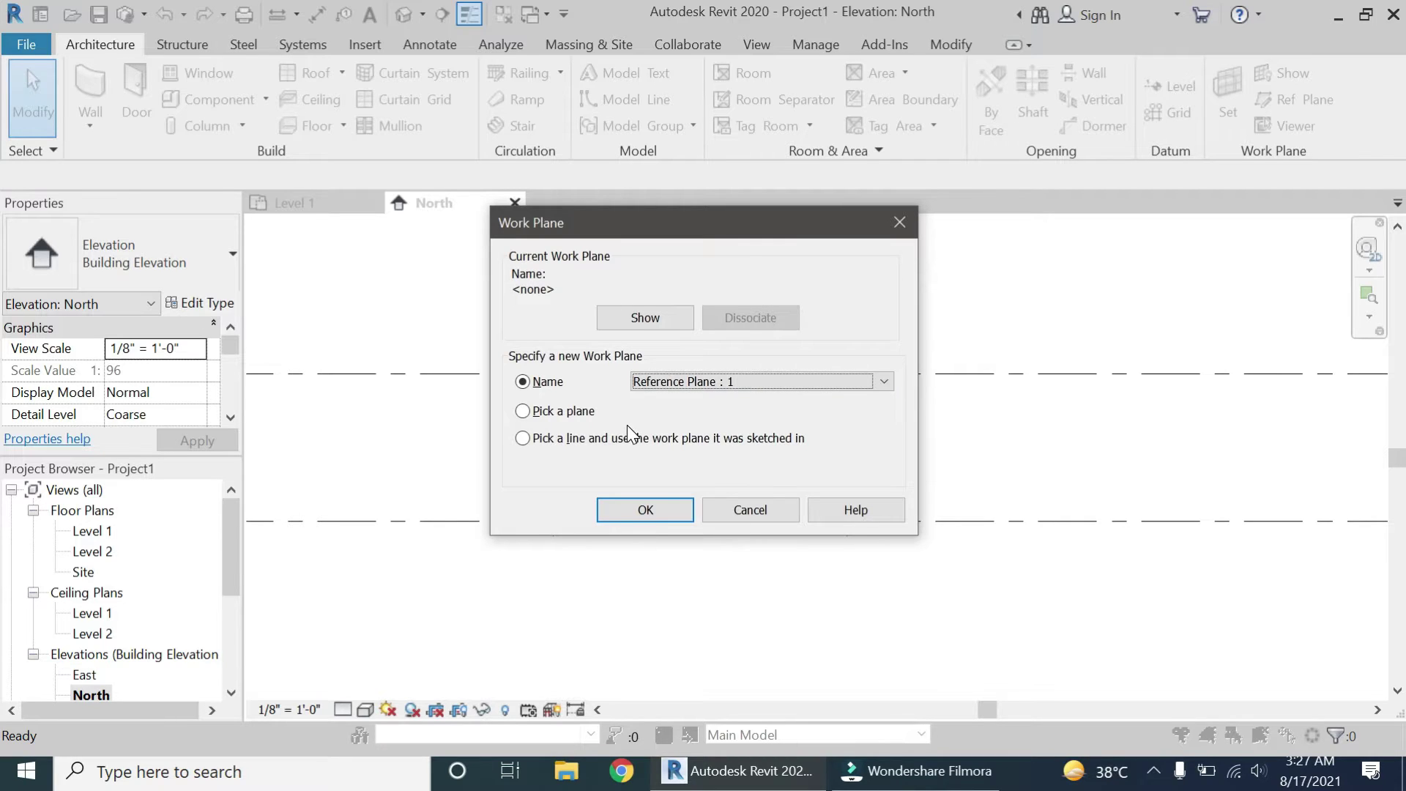
pyautogui.click(654, 514)
# Step: Draw five horizontal model lines across both vertical reference planes, stacked between Level 1 and Level 2
pyautogui.scroll(2, 634, 367)
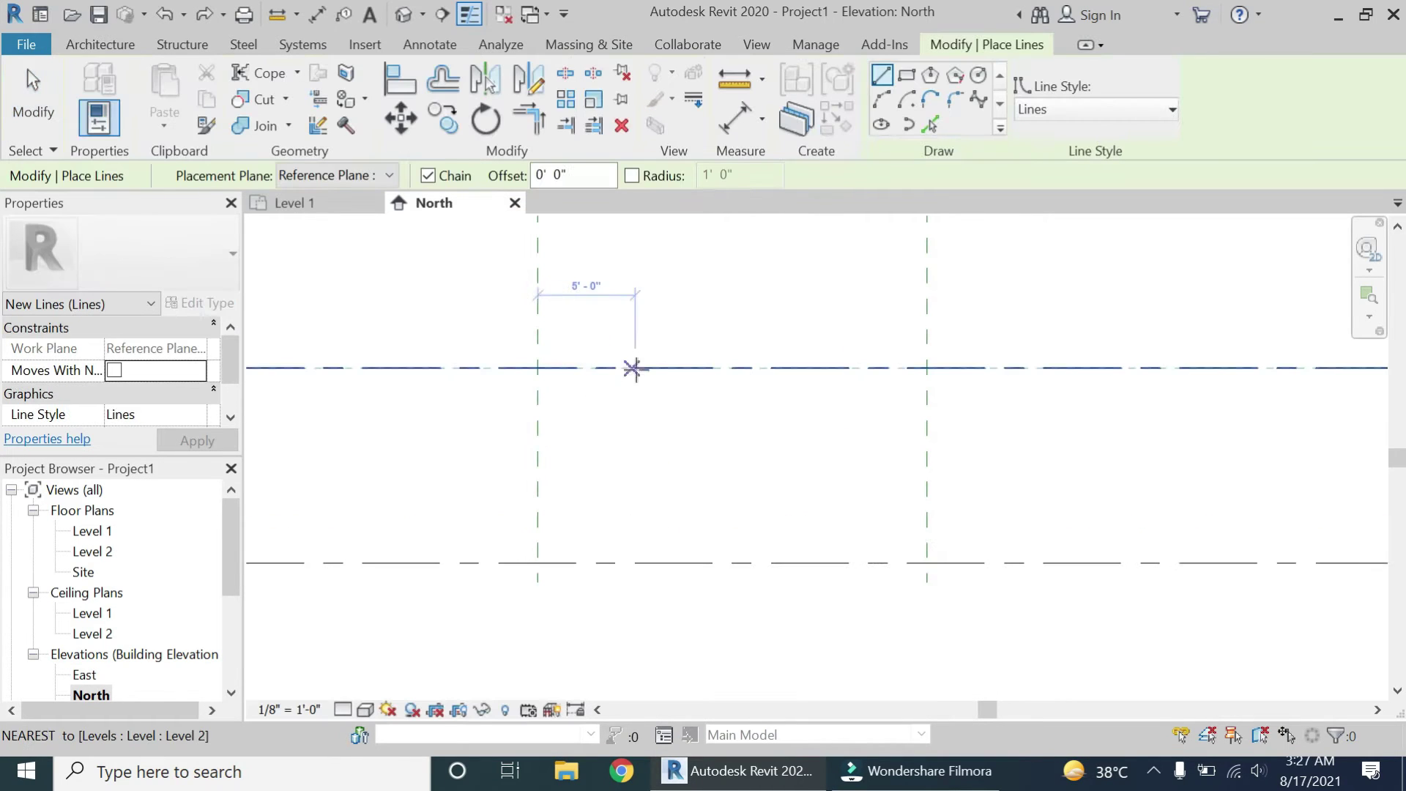
pyautogui.click(449, 411)
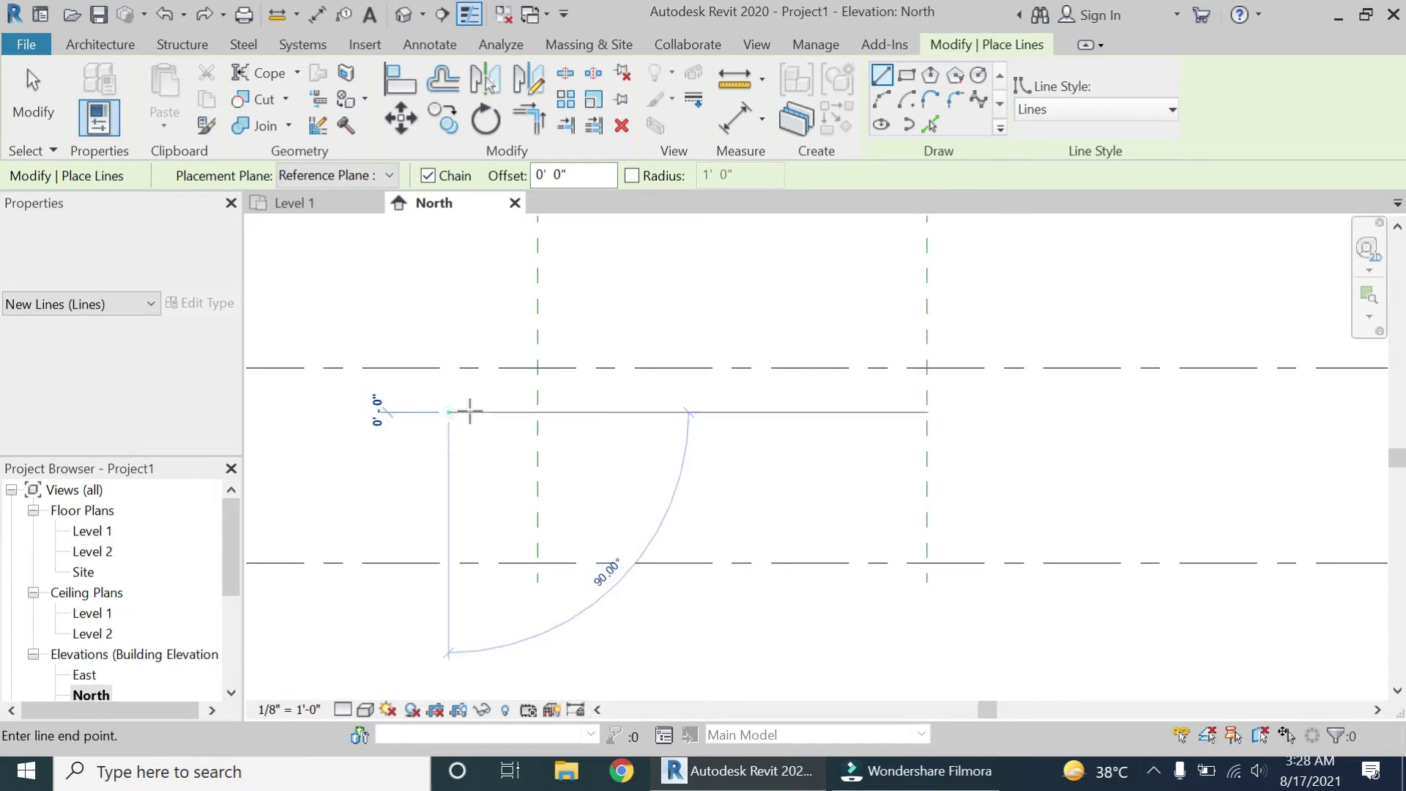
pyautogui.click(993, 412)
pyautogui.press('Escape')
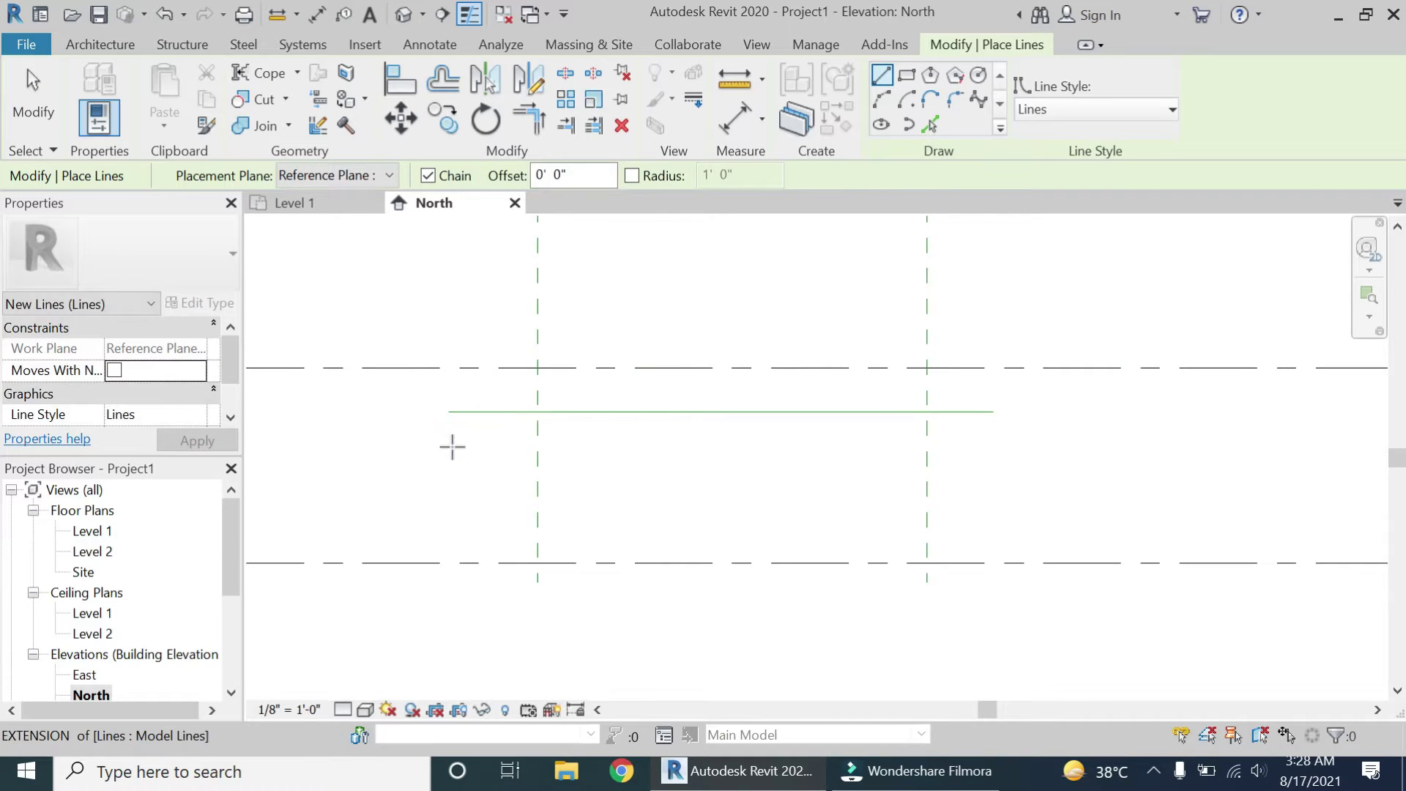
pyautogui.click(449, 451)
pyautogui.click(994, 452)
pyautogui.press('Escape')
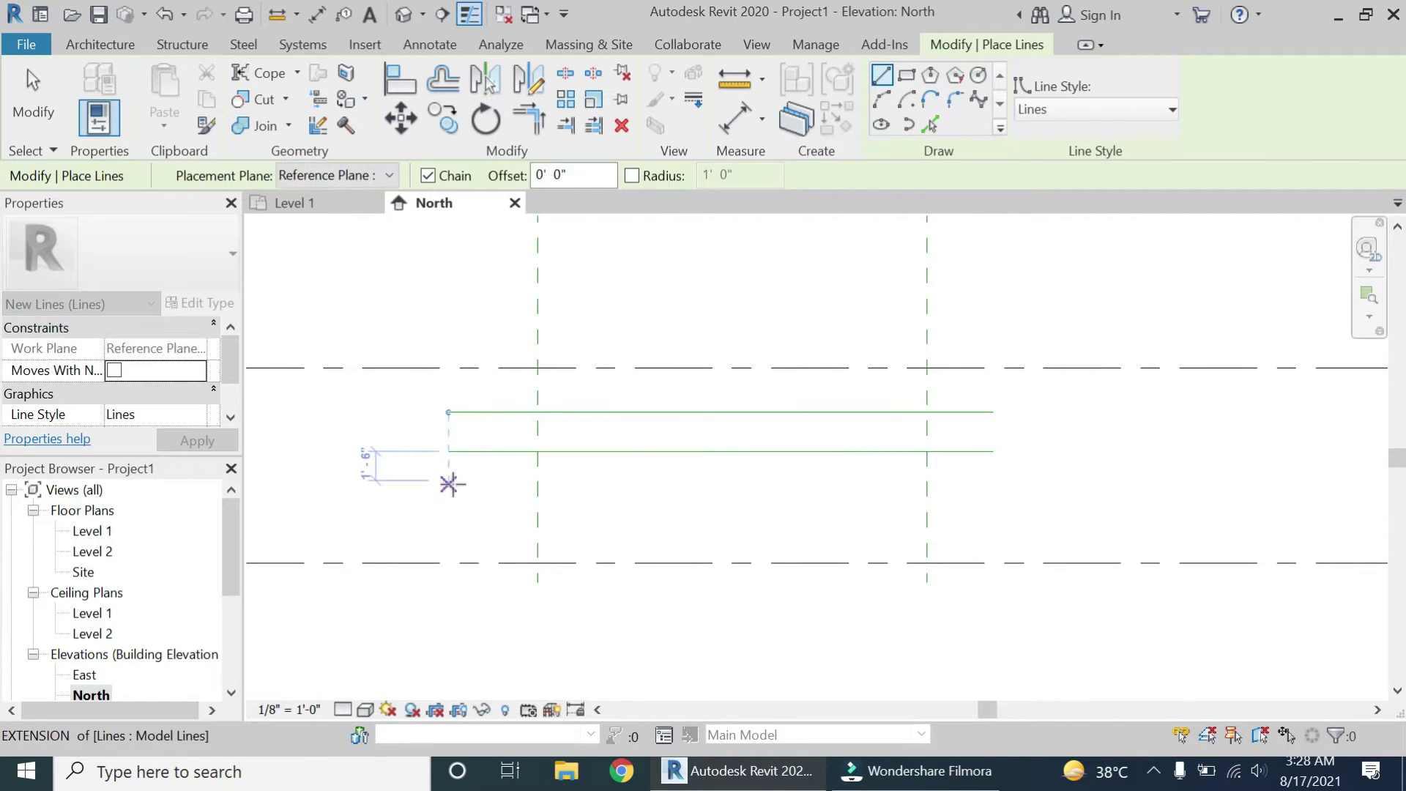
pyautogui.click(449, 480)
pyautogui.click(993, 479)
pyautogui.press('Escape')
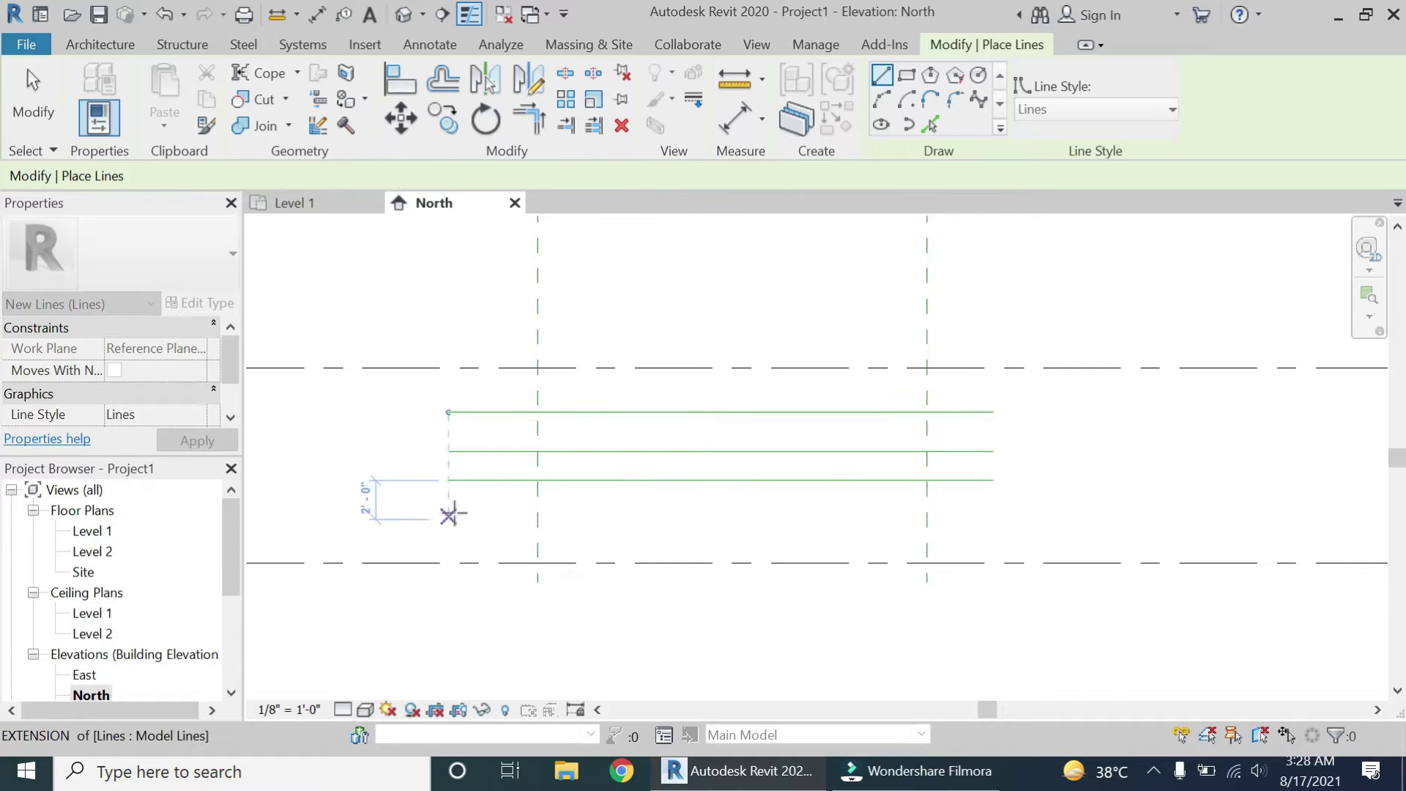
pyautogui.click(449, 509)
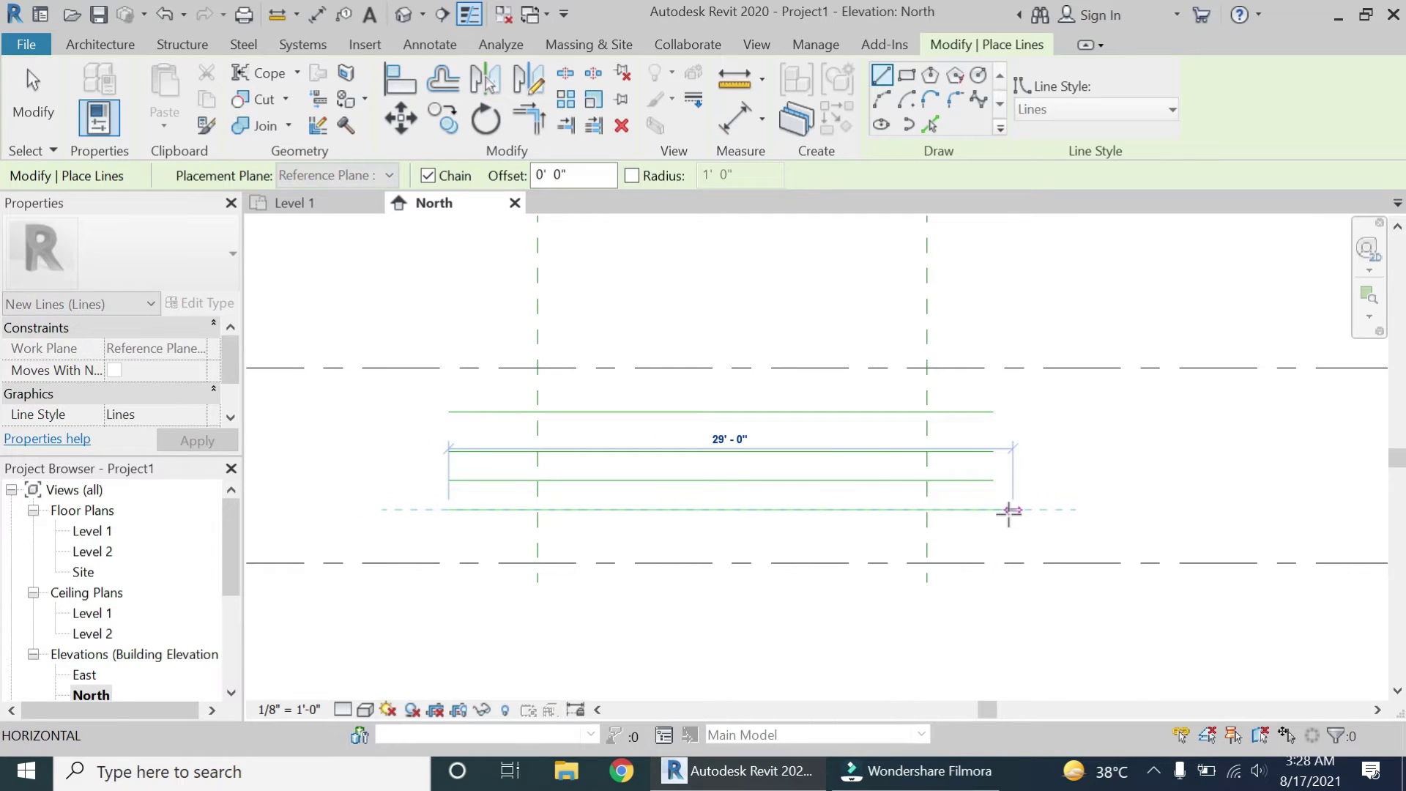
pyautogui.click(993, 509)
pyautogui.press('Escape')
pyautogui.click(449, 538)
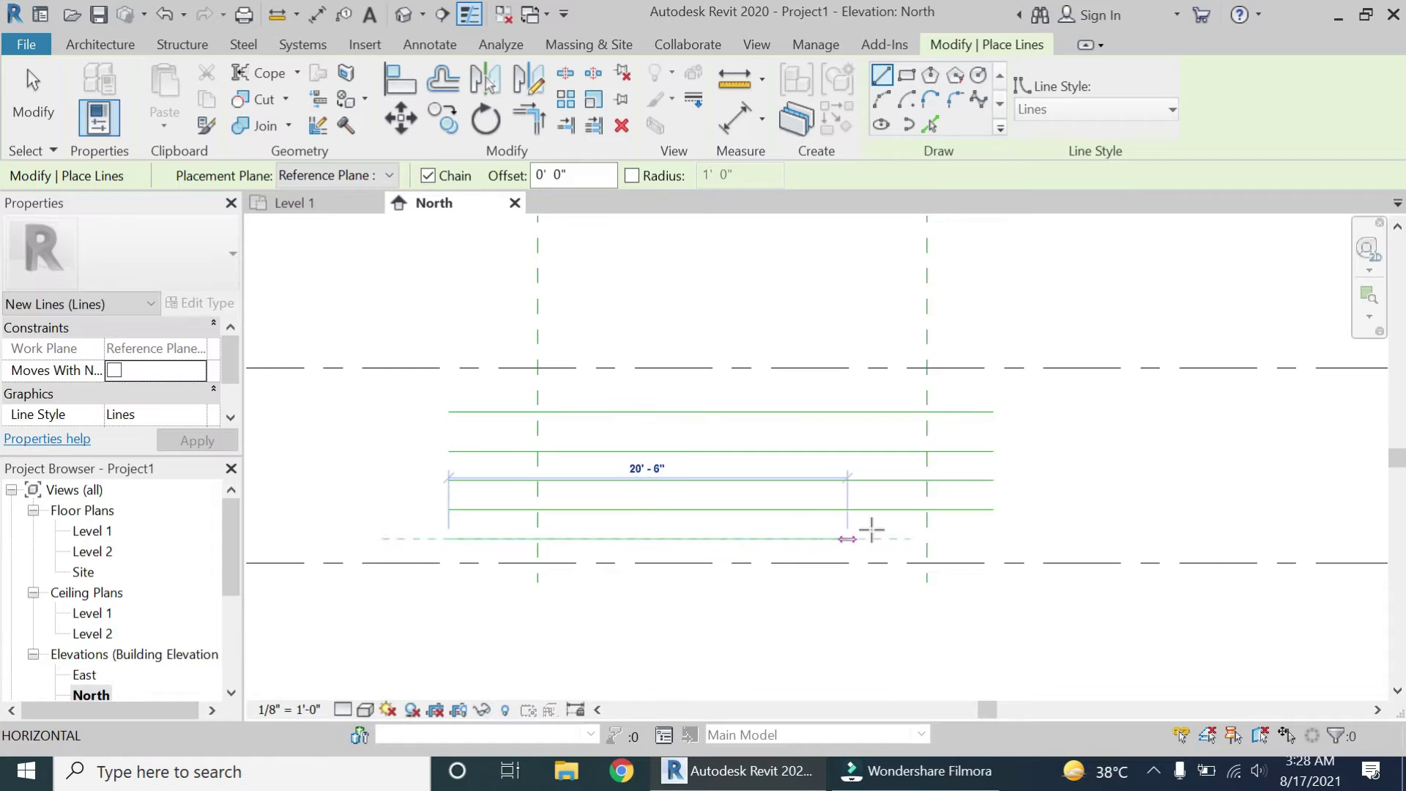
pyautogui.click(993, 539)
pyautogui.press('Escape')
pyautogui.press('Escape')
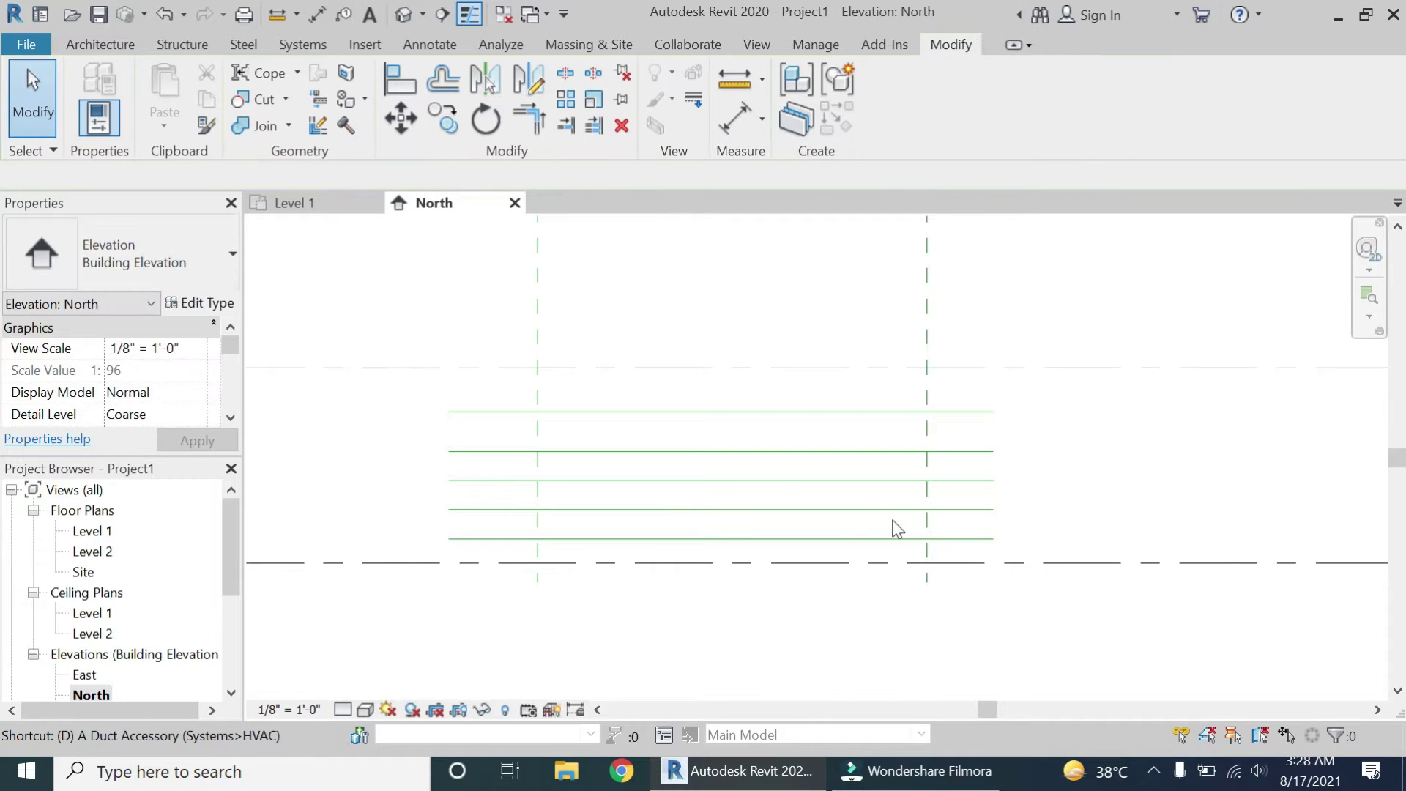
# Step: Dimension the five lines between the two levels and set the spacings equal (EQ)
pyautogui.press('d')
pyautogui.press('i')
pyautogui.click(501, 368)
pyautogui.click(499, 411)
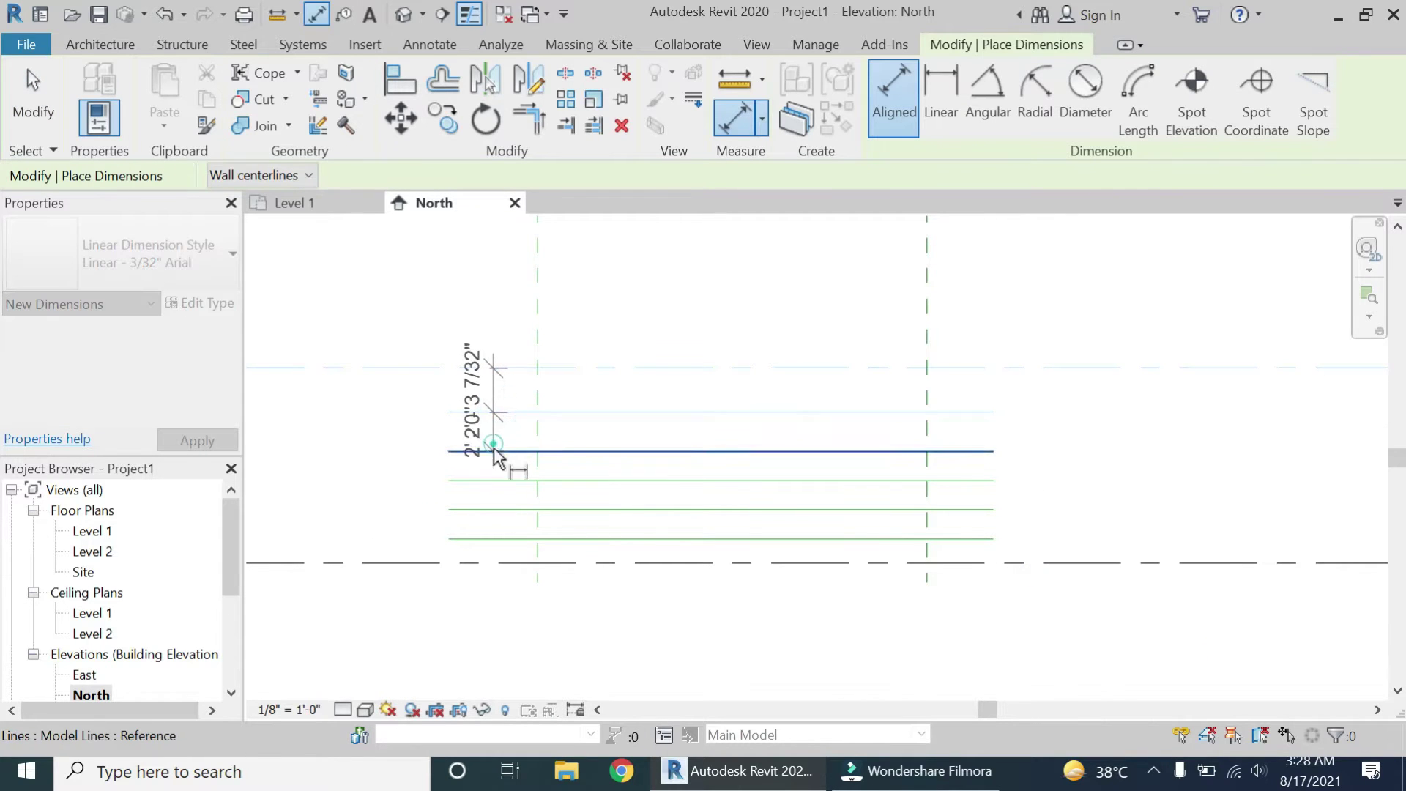
pyautogui.click(497, 451)
pyautogui.click(496, 479)
pyautogui.click(495, 509)
pyautogui.click(496, 539)
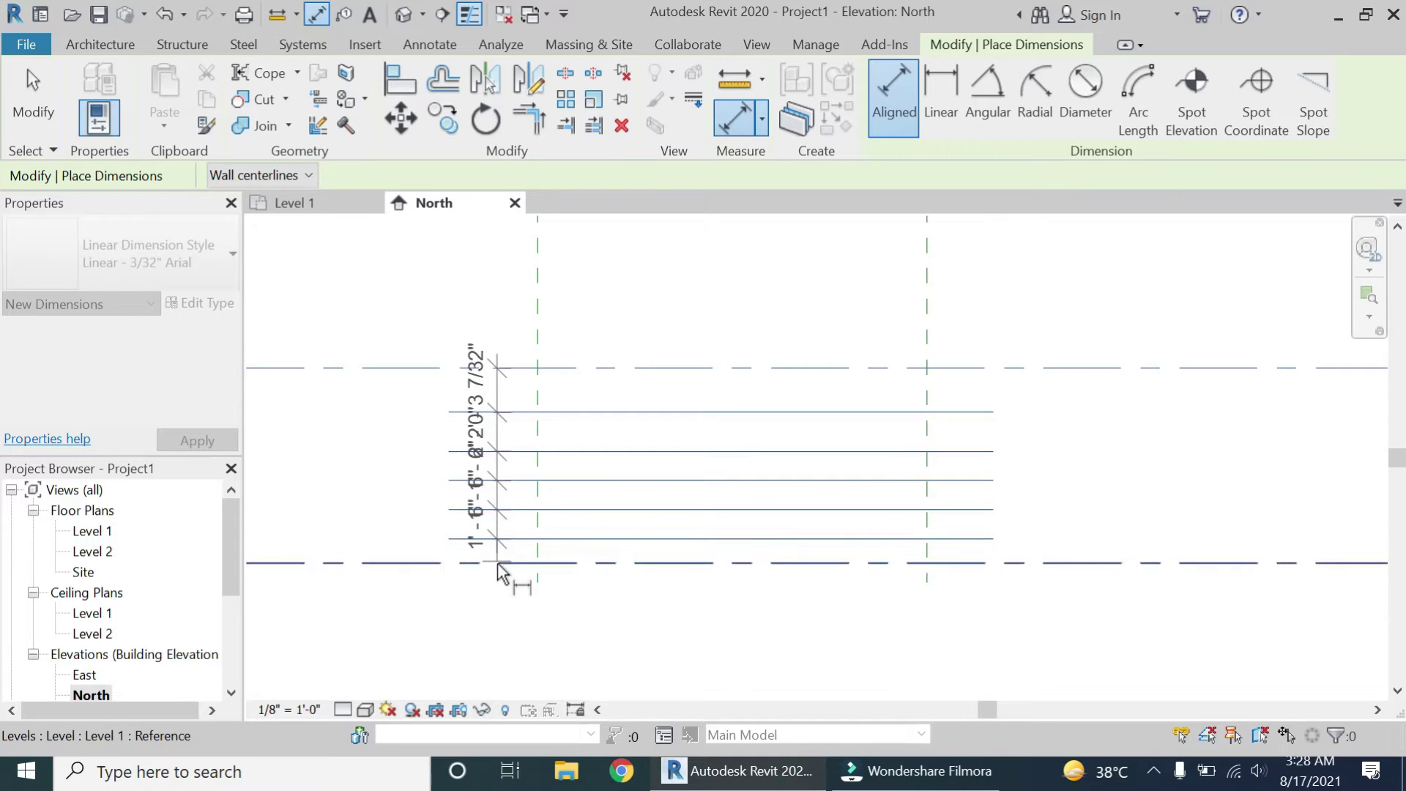
pyautogui.click(506, 563)
pyautogui.scroll(-2, 455, 572)
pyautogui.click(416, 589)
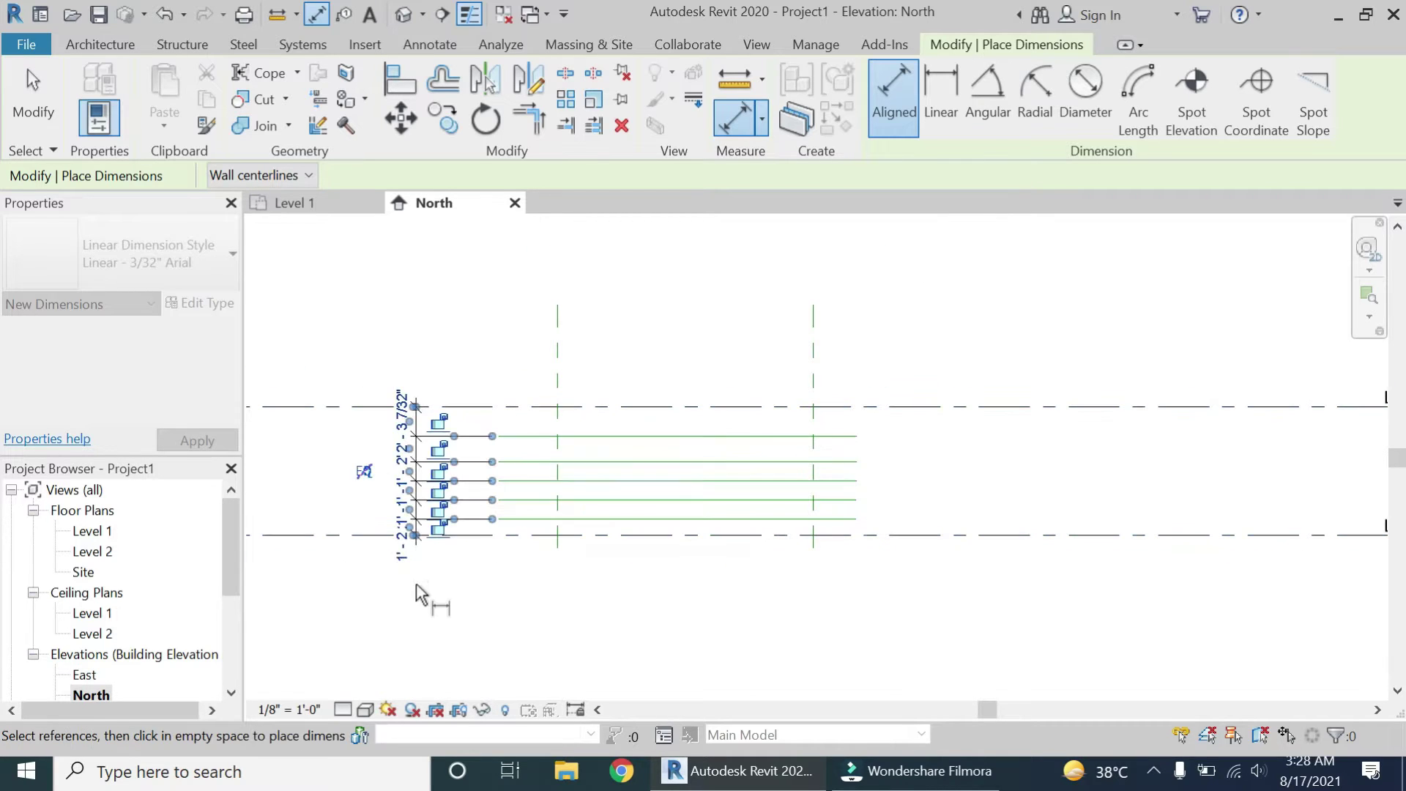
pyautogui.click(364, 471)
pyautogui.scroll(2, 549, 413)
pyautogui.click(544, 386)
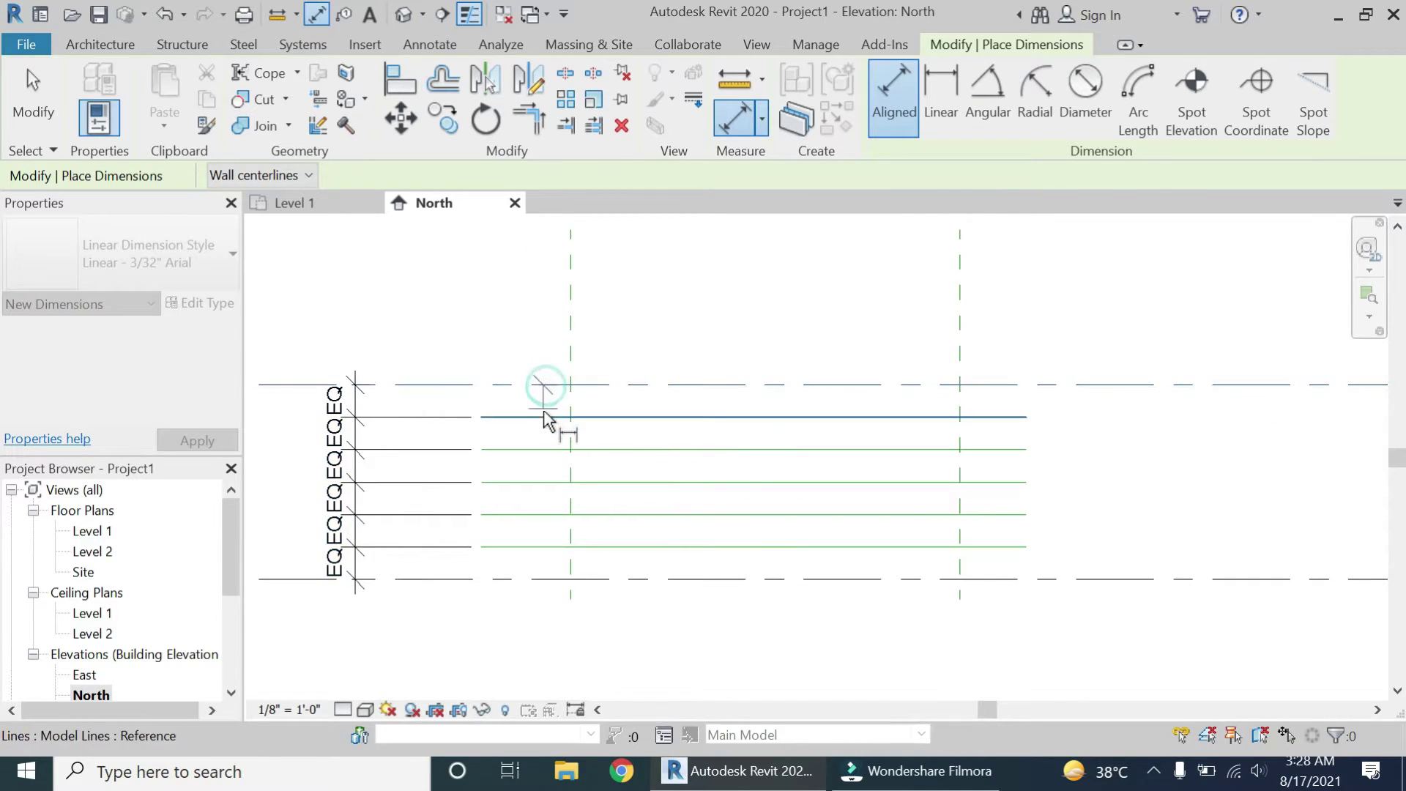
pyautogui.press('Escape')
pyautogui.press('Escape')
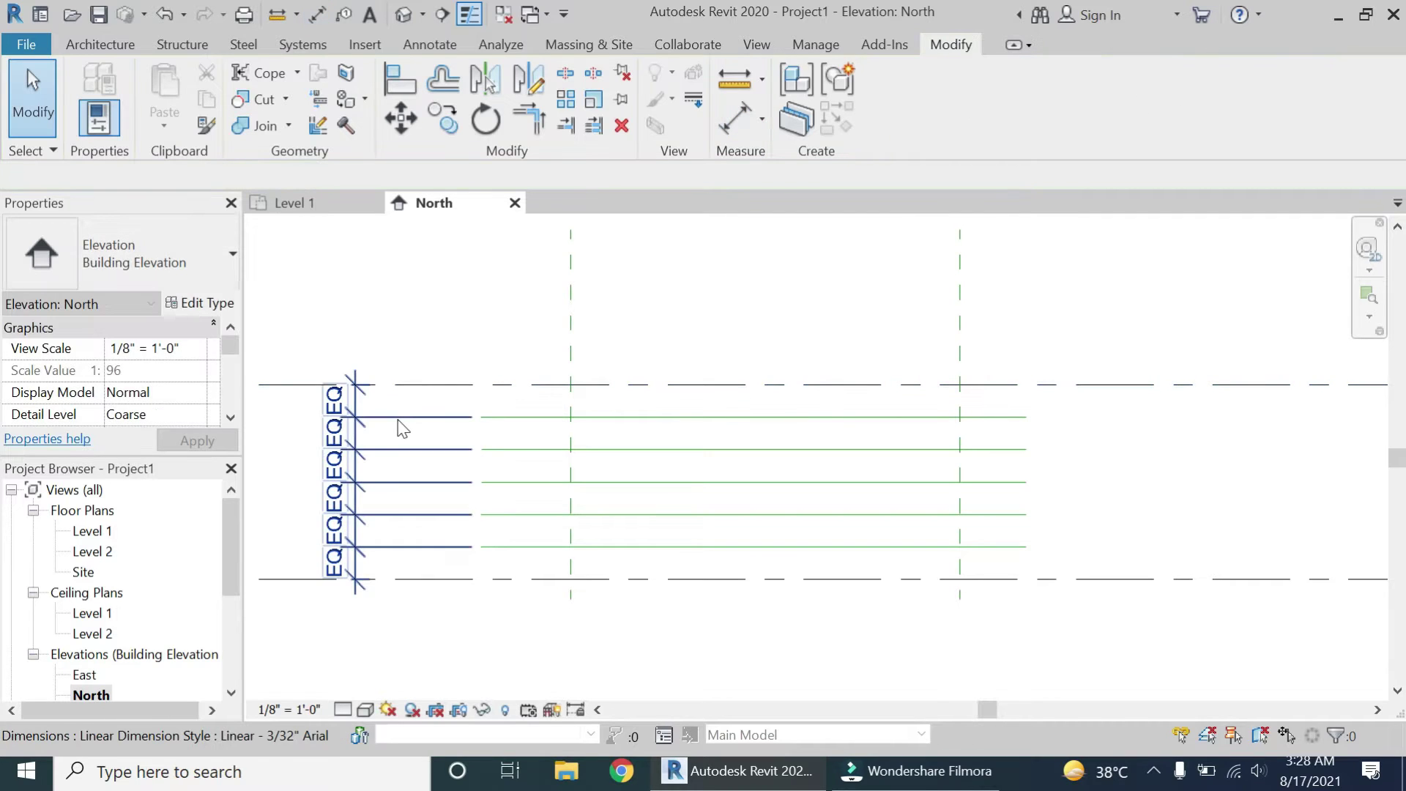
# Step: Delete the EQ dimension and unconstrain the line spacing
pyautogui.click(398, 427)
pyautogui.press('Delete')
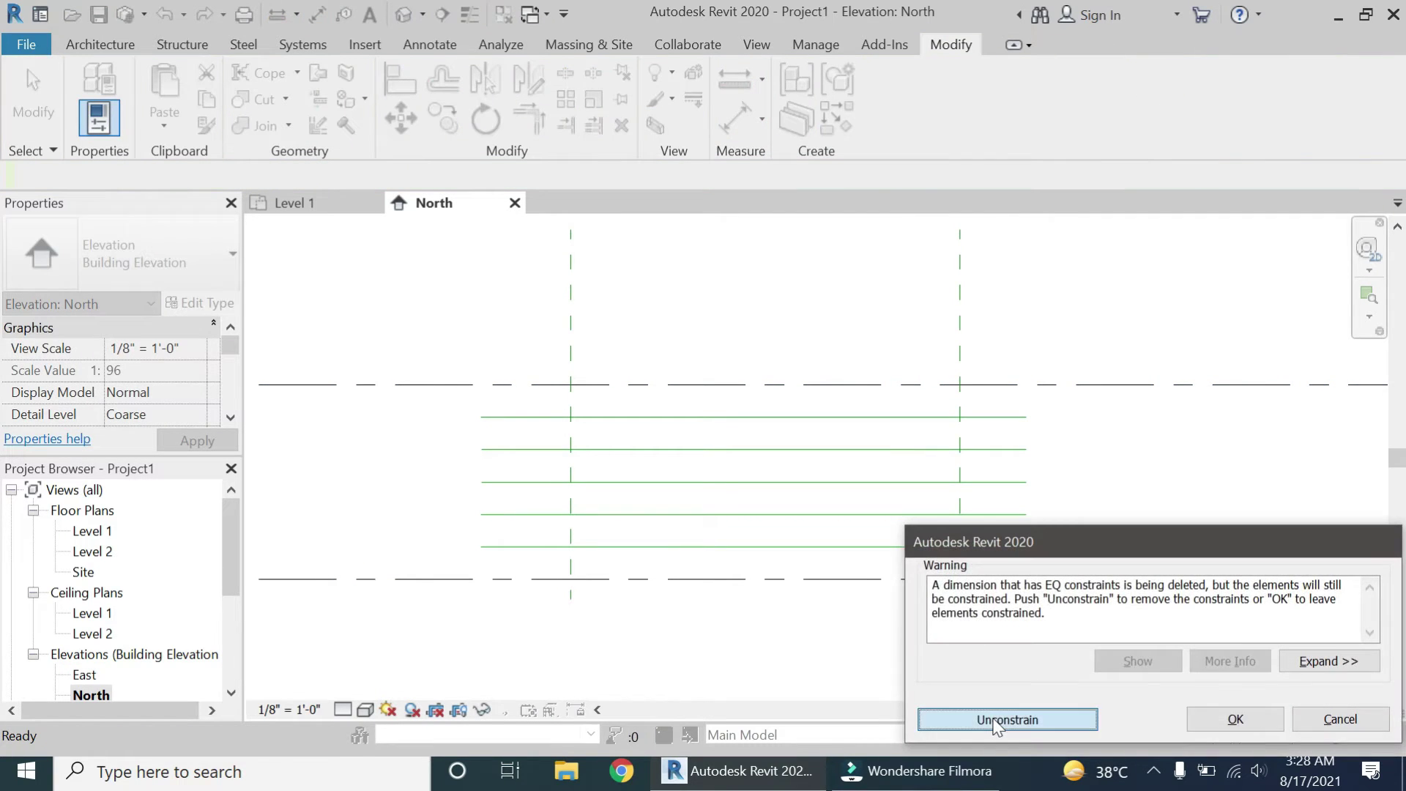
pyautogui.click(988, 719)
# Step: Draw a vertical model line from the upper reference-plane intersection down to the lower level
pyautogui.press('l')
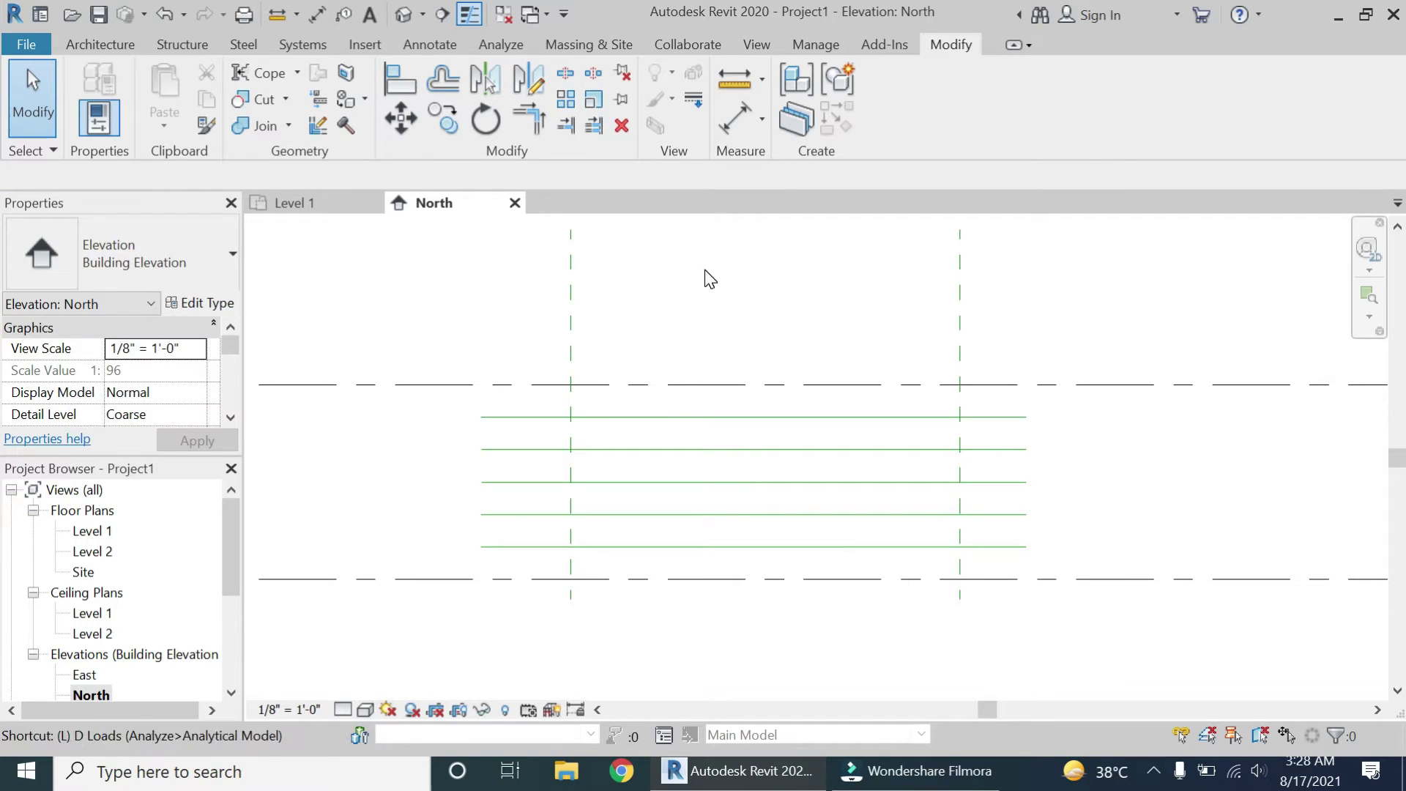
pyautogui.press('i')
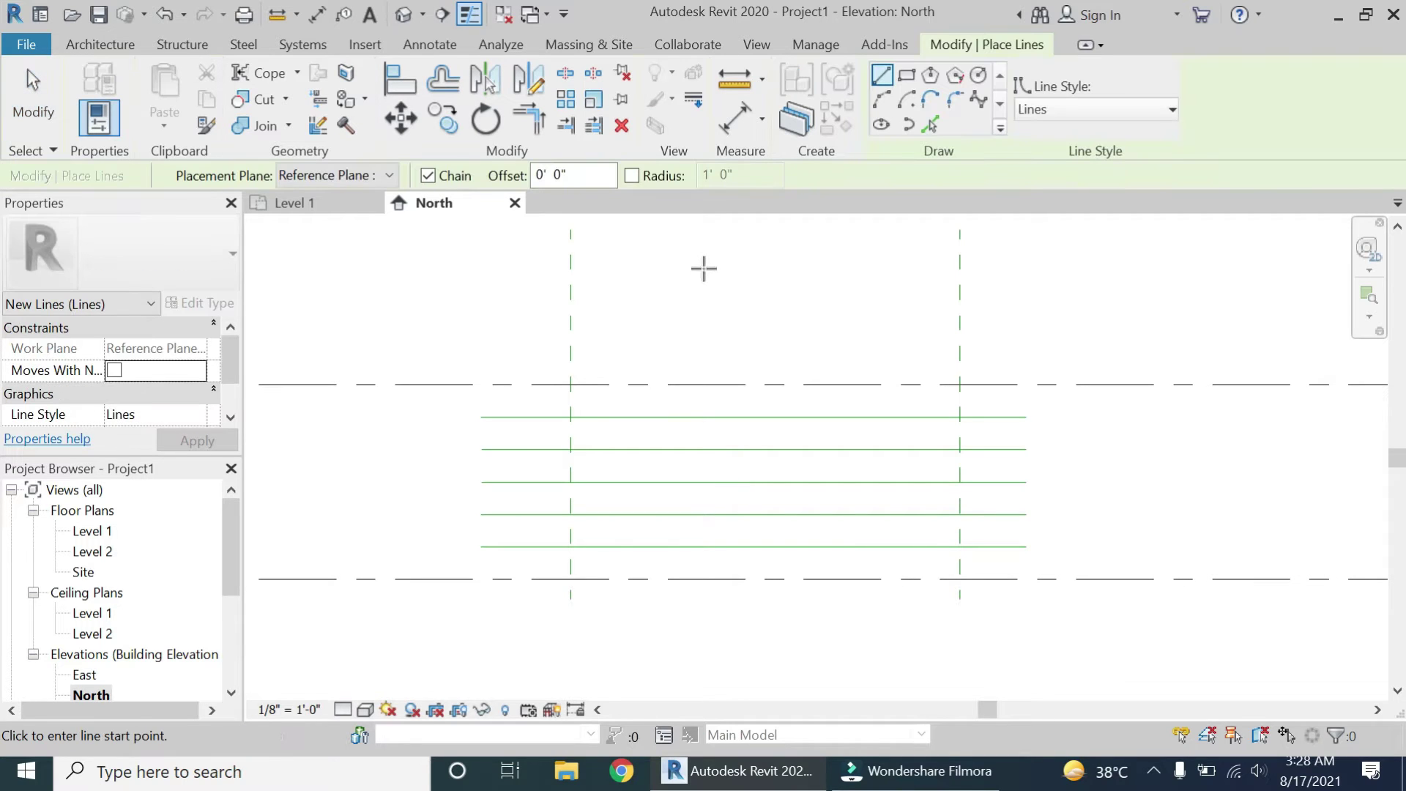
pyautogui.click(571, 384)
pyautogui.click(571, 579)
pyautogui.press('Escape')
pyautogui.press('Escape')
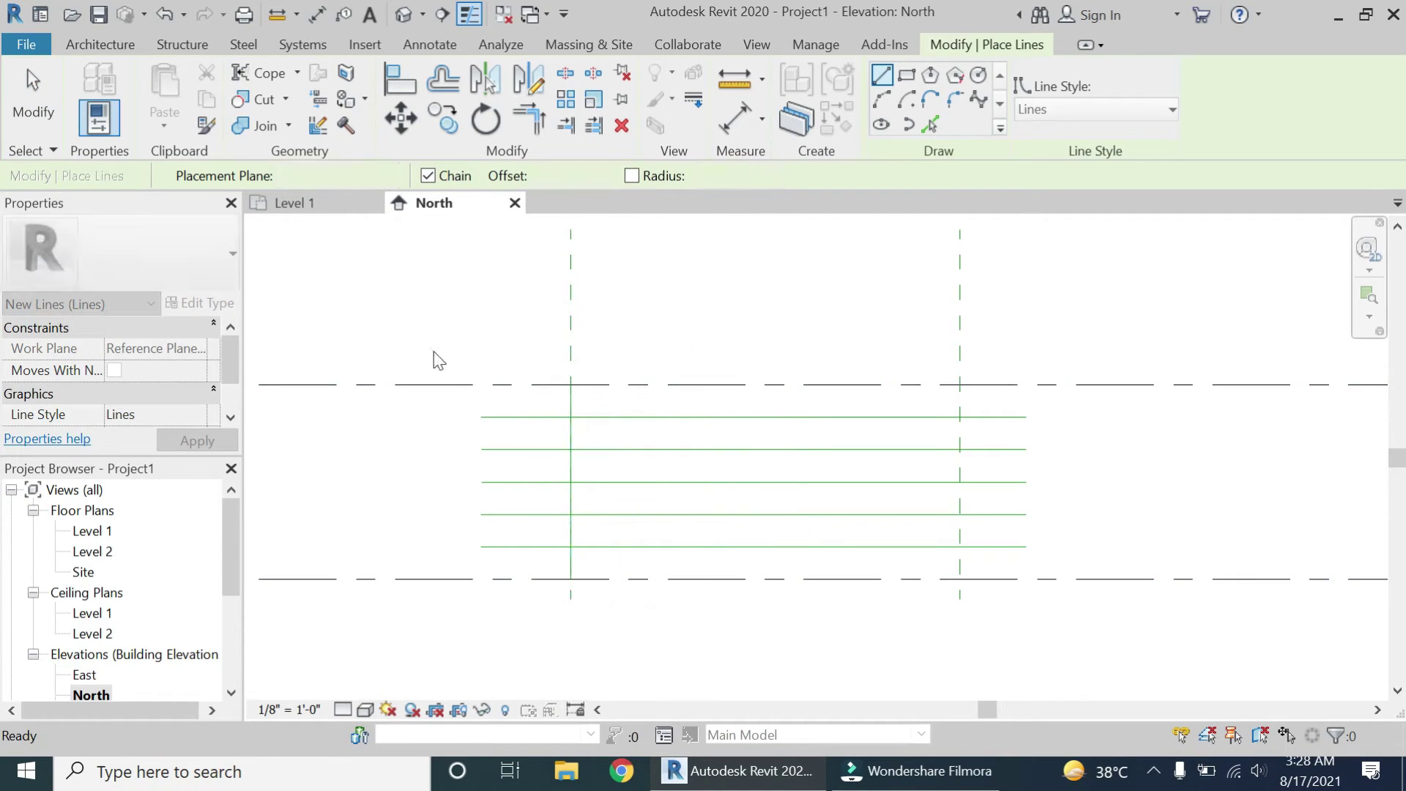
# Step: Offset-copy the vertical line every 1' 8" to the right, up to the right reference plane
pyautogui.click(448, 81)
pyautogui.click(293, 173)
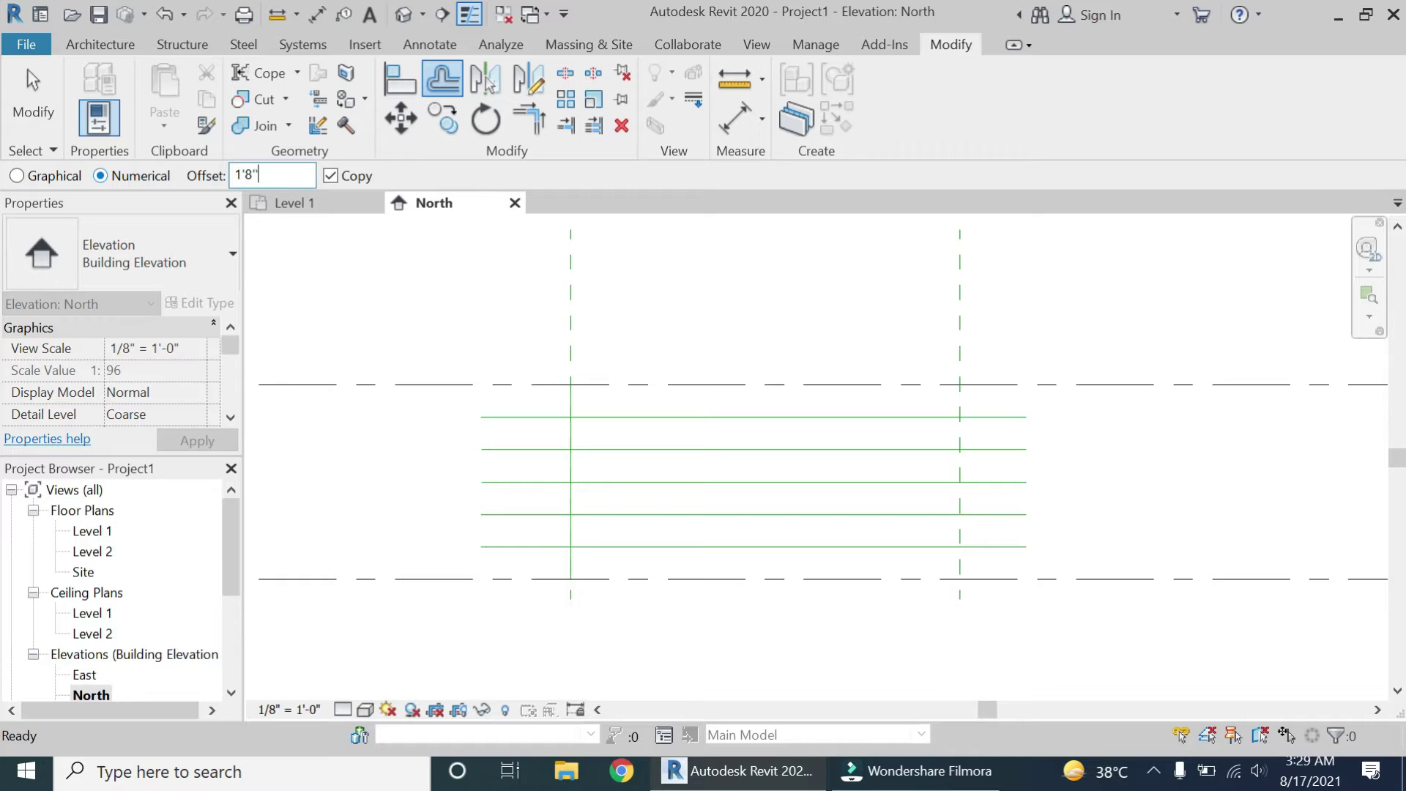
pyautogui.scroll(2, 610, 401)
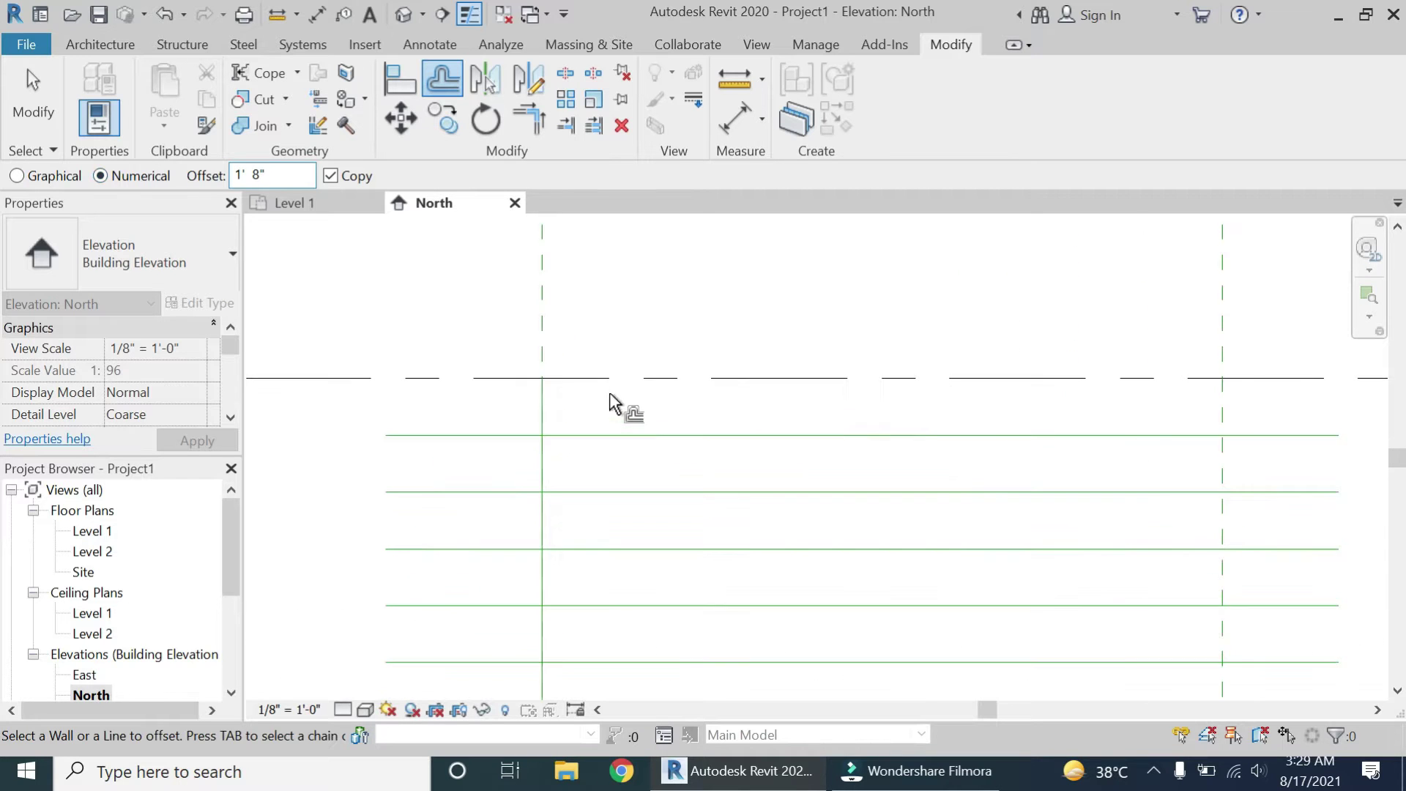
pyautogui.click(546, 410)
pyautogui.click(603, 410)
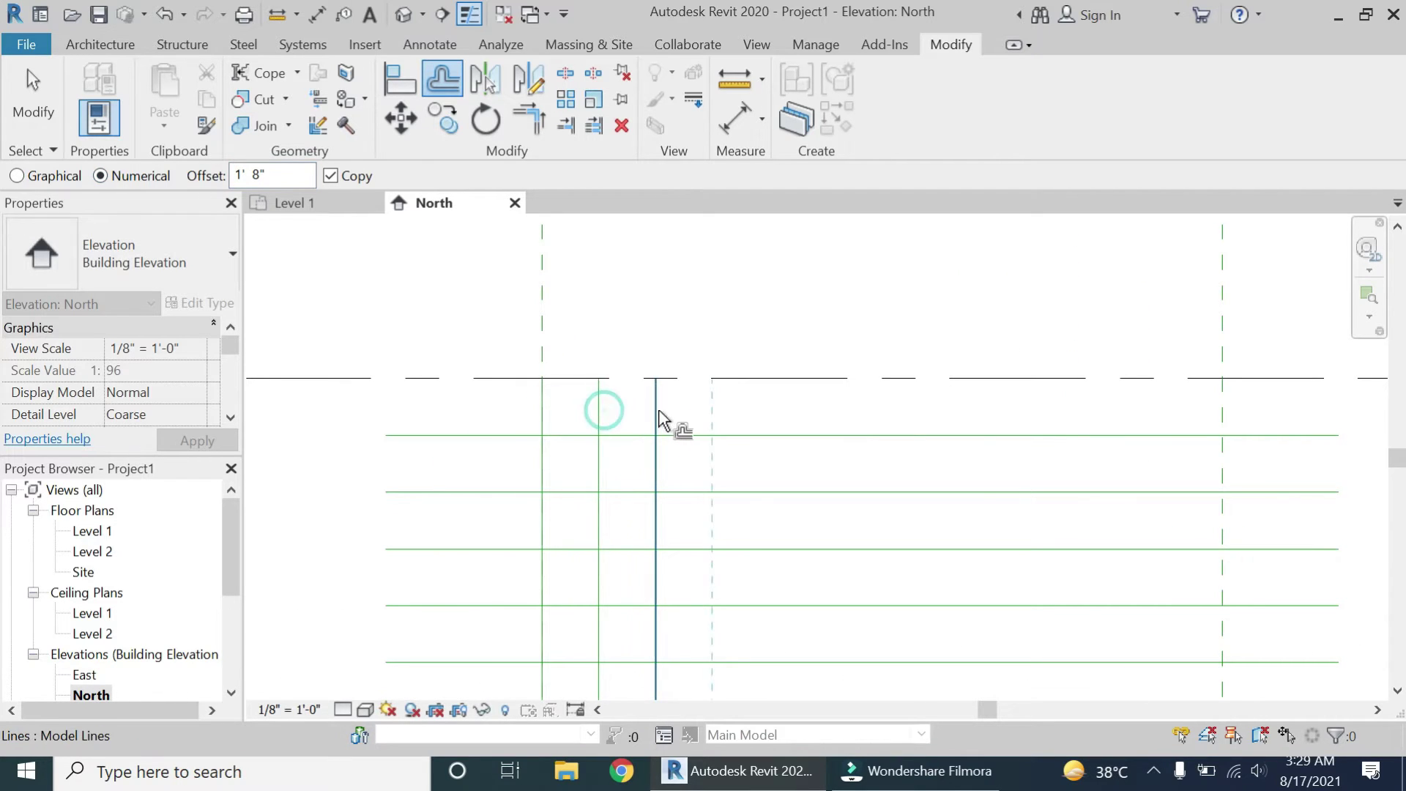
pyautogui.click(657, 411)
pyautogui.click(714, 411)
pyautogui.click(771, 411)
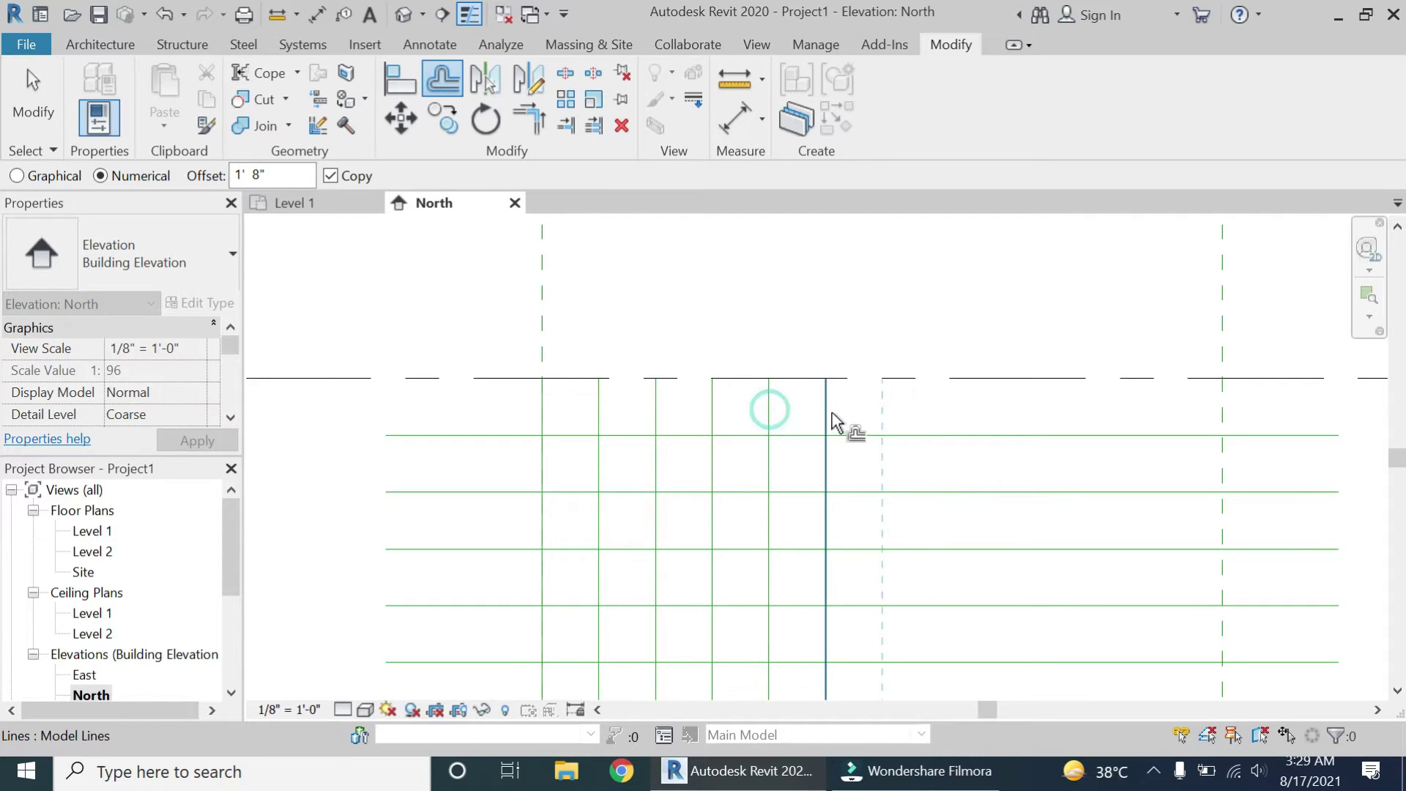
pyautogui.click(829, 413)
pyautogui.click(884, 409)
pyautogui.click(941, 410)
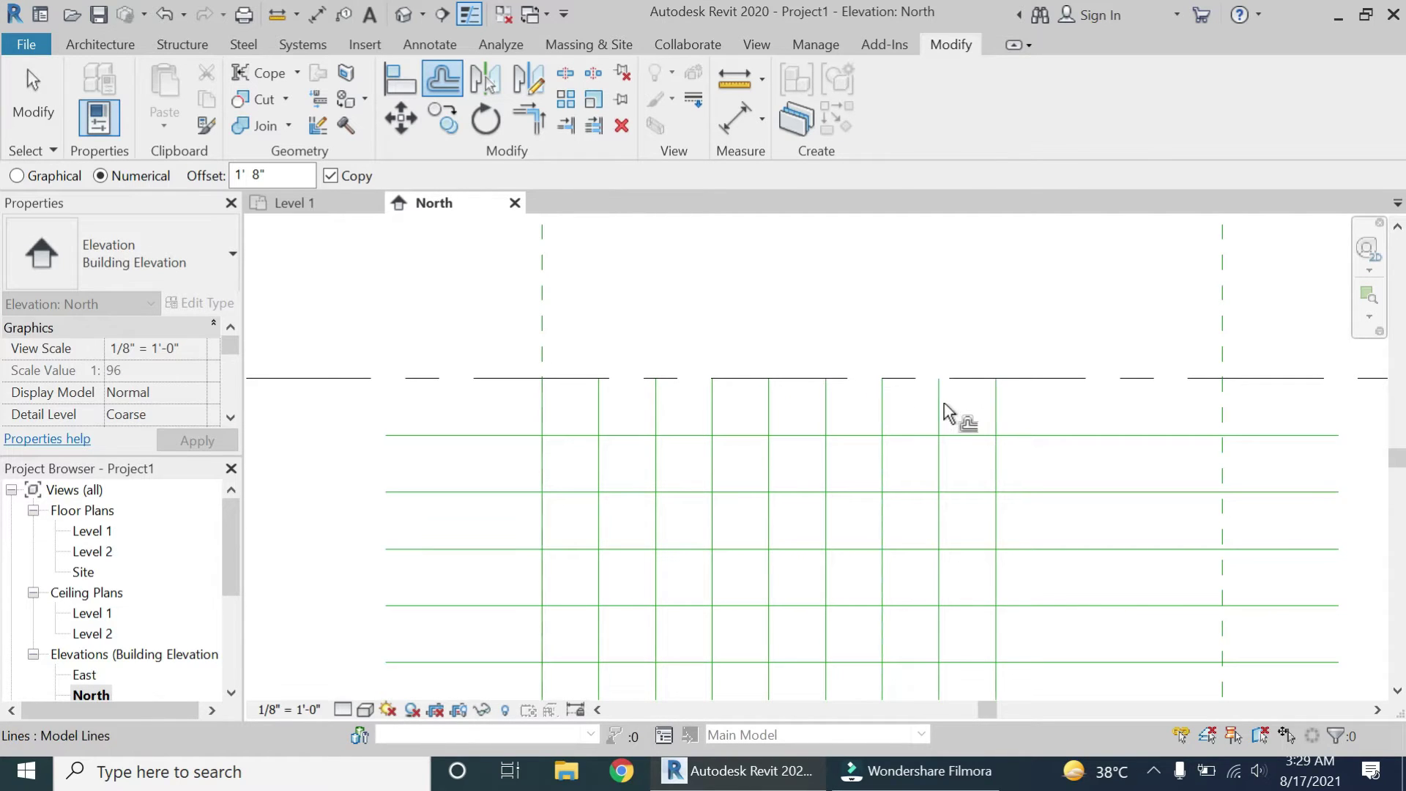
pyautogui.click(1004, 411)
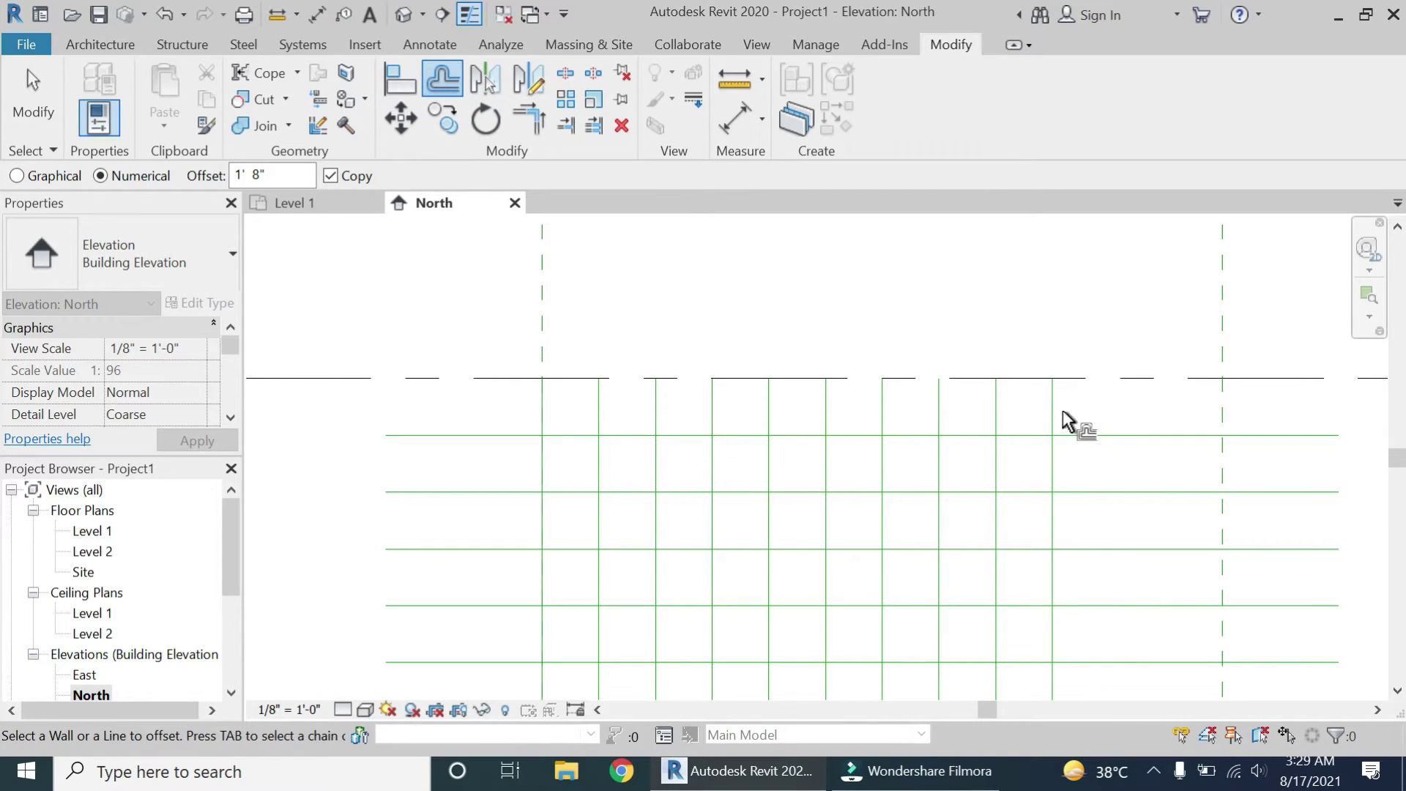
pyautogui.click(1068, 416)
pyautogui.click(1119, 416)
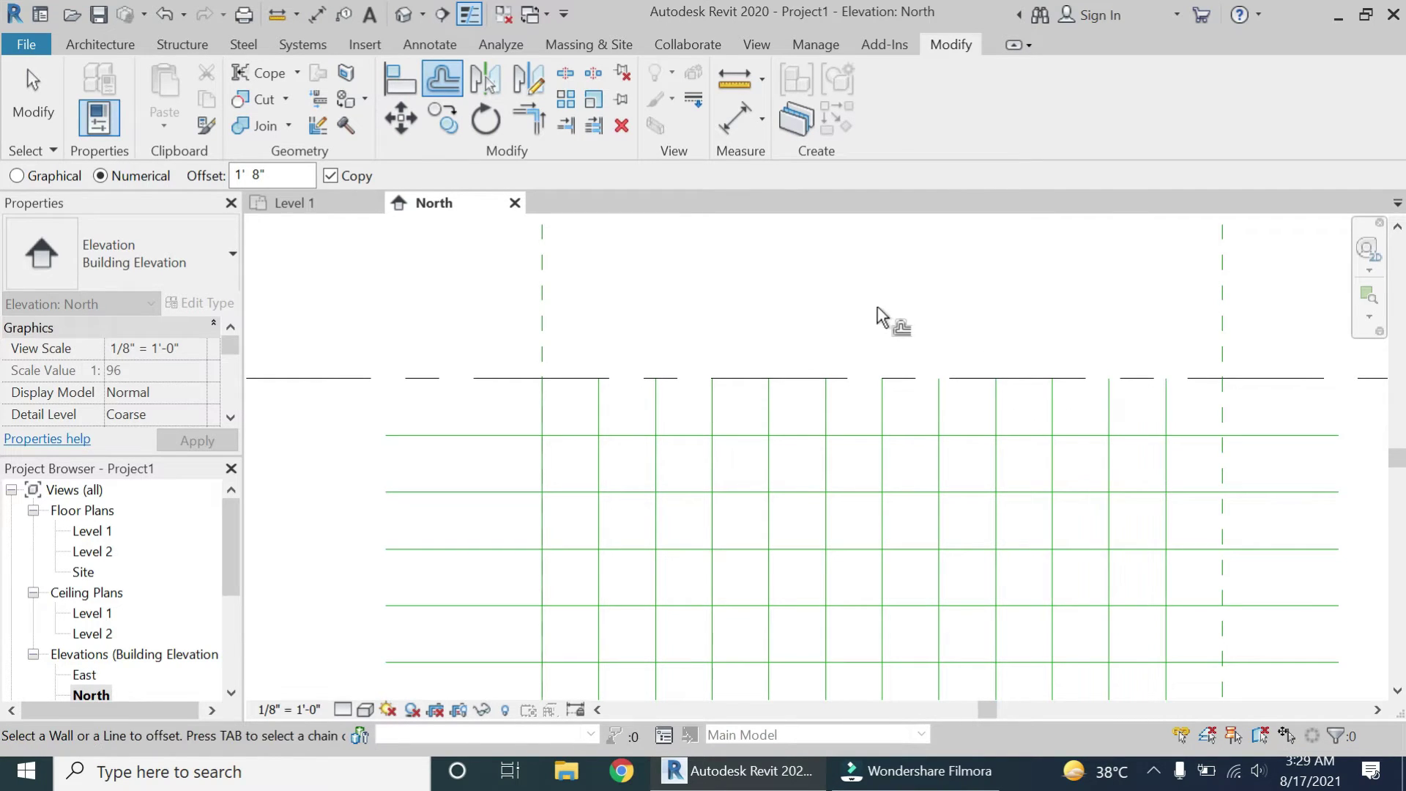
pyautogui.scroll(-2, 881, 315)
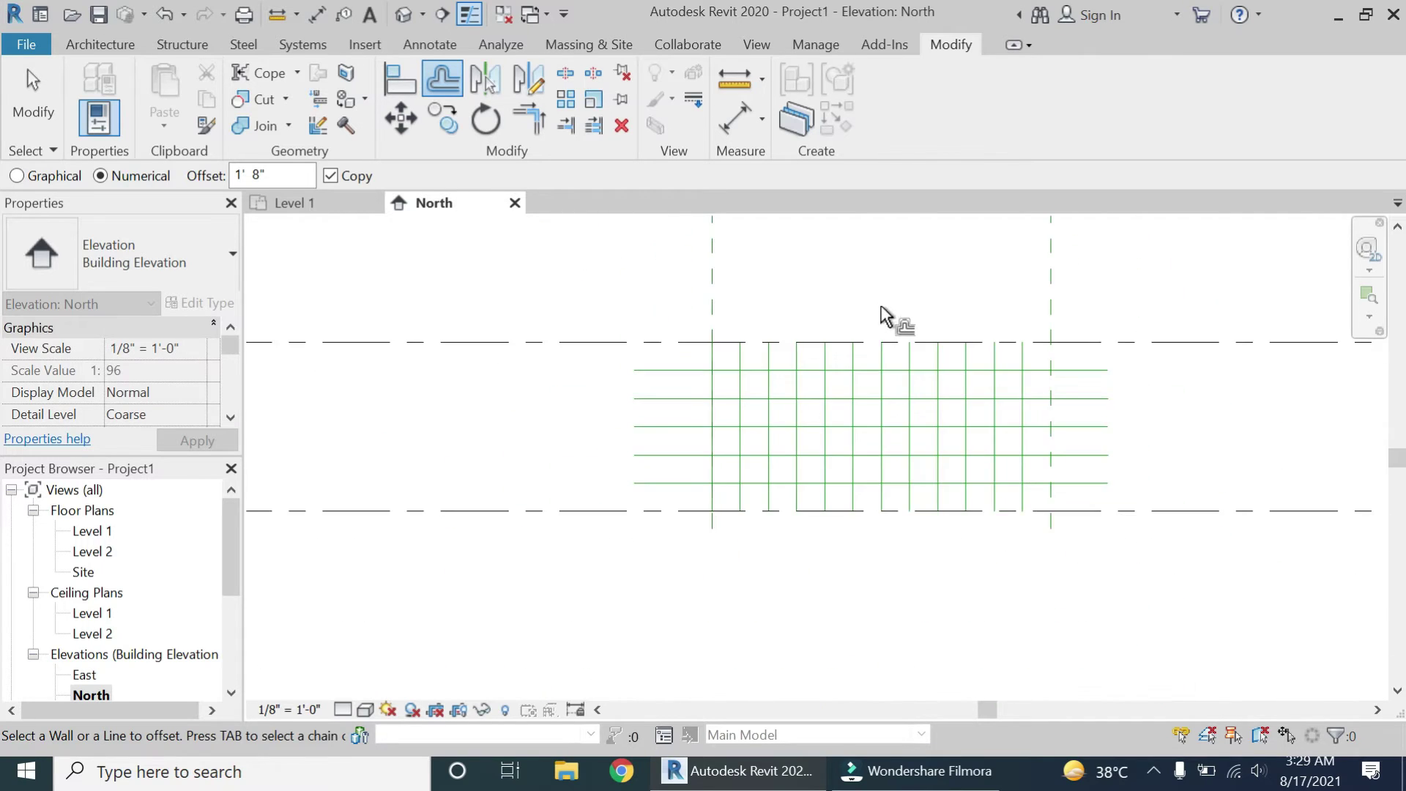
pyautogui.press('Escape')
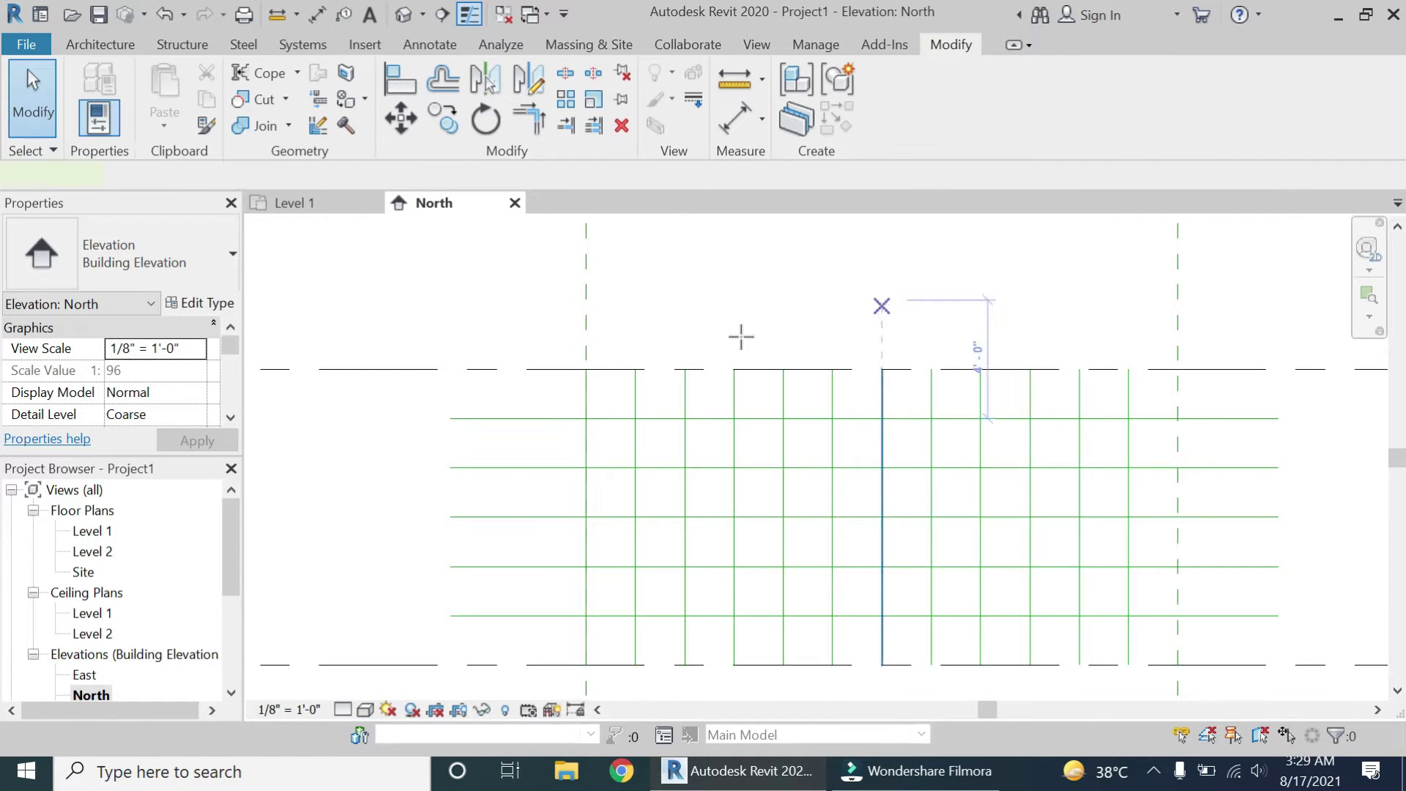
pyautogui.press('l')
pyautogui.press('i')
pyautogui.click(586, 369)
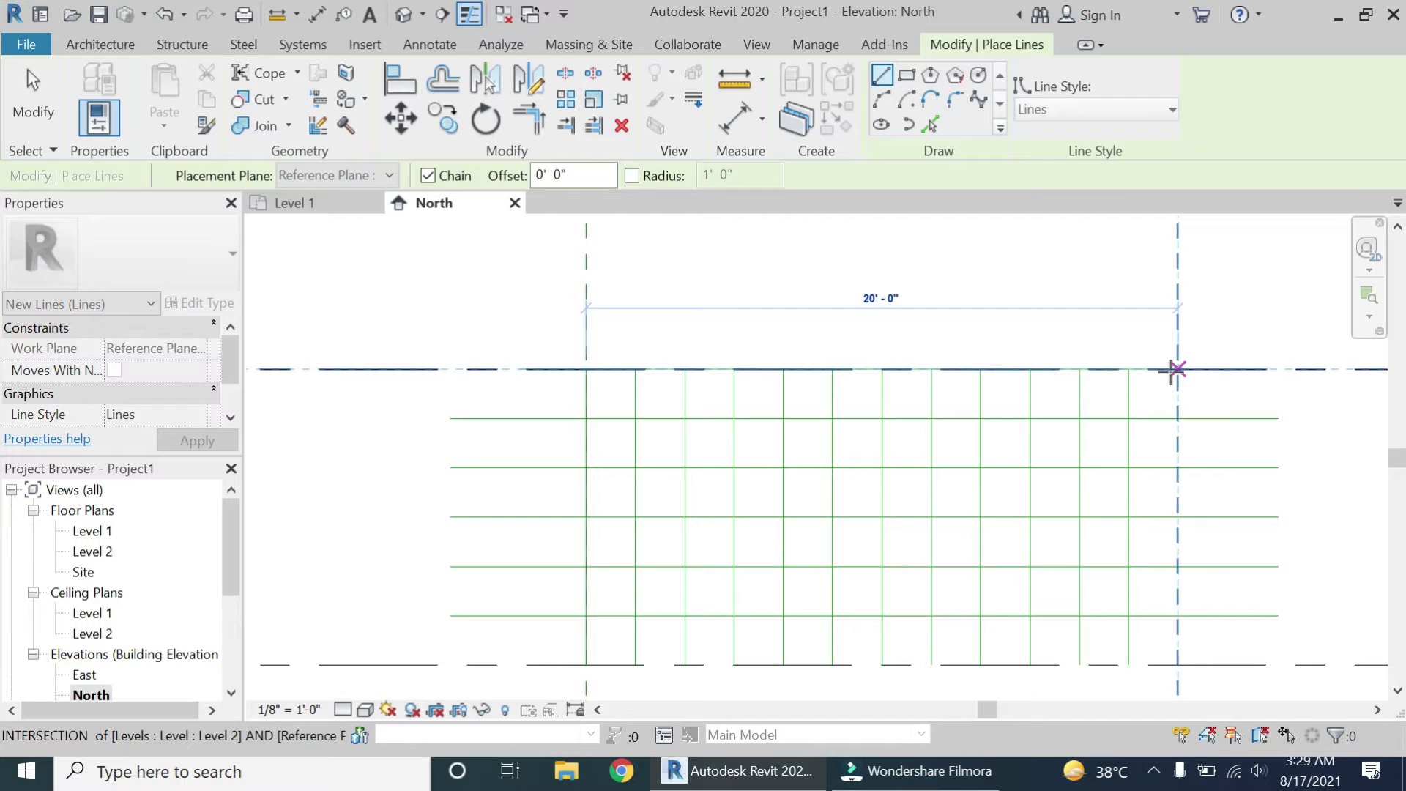
pyautogui.scroll(-2, 697, 368)
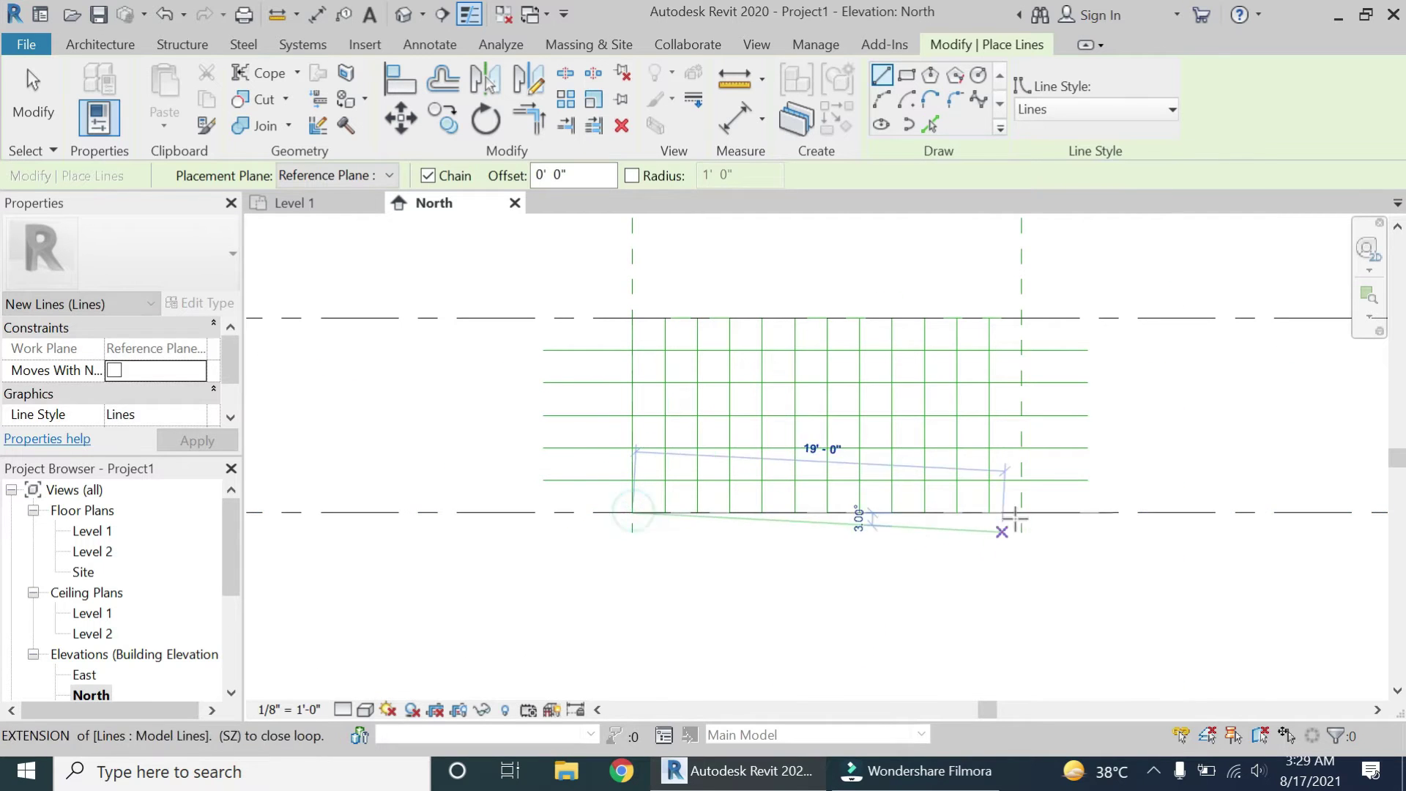
pyautogui.press('Escape')
pyautogui.press('Escape')
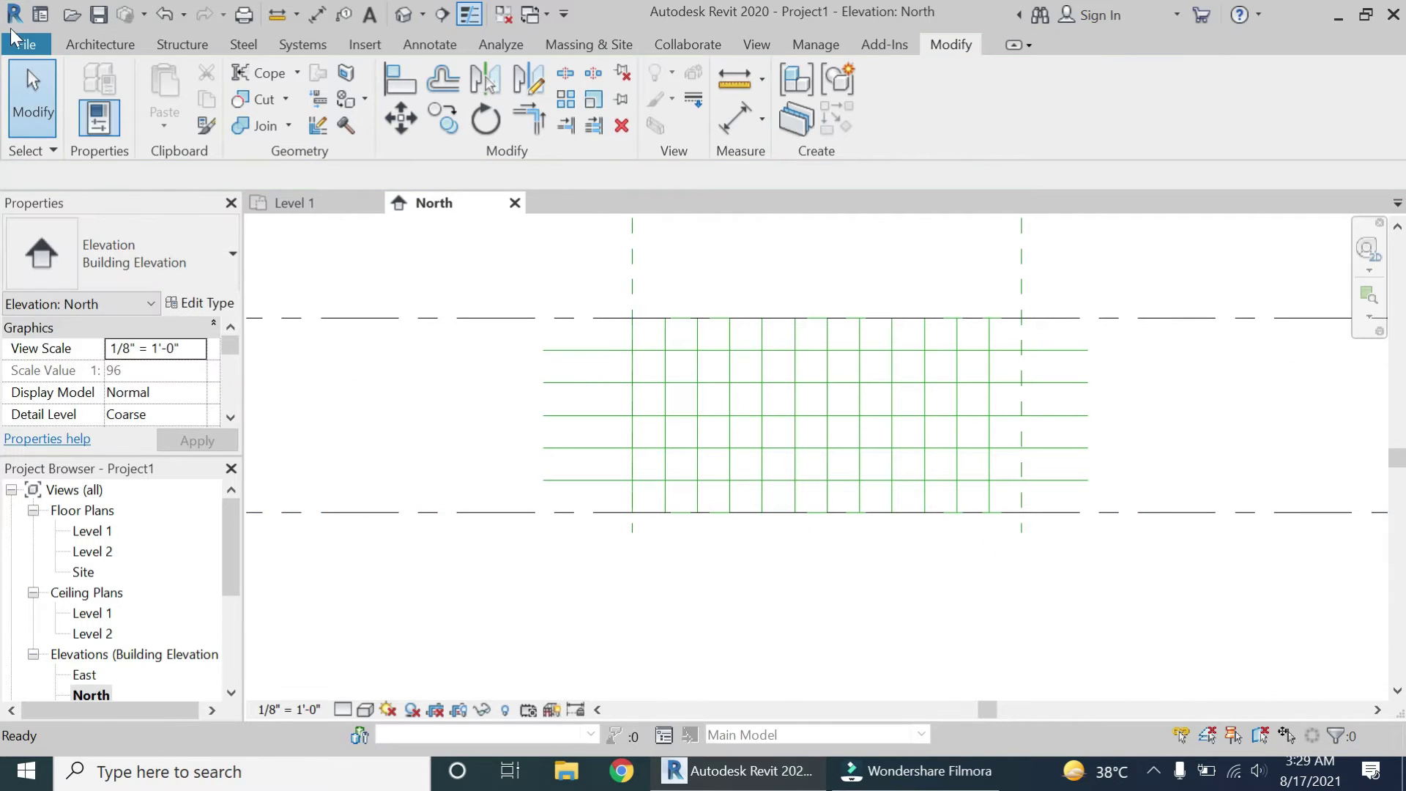
# Step: Start a new family and browse to the Family Templates > English_I folder
pyautogui.click(26, 45)
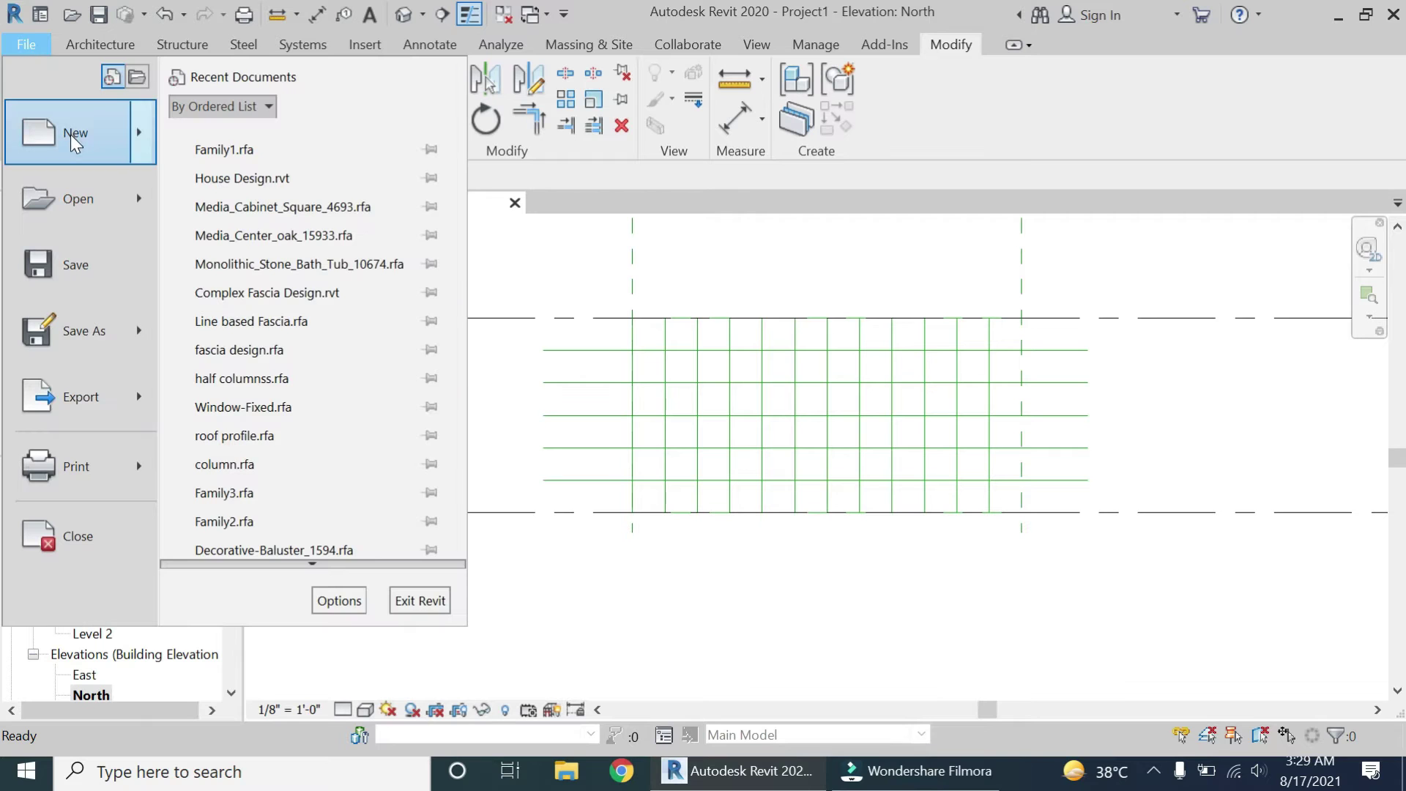
pyautogui.moveTo(71, 134)
pyautogui.click(223, 194)
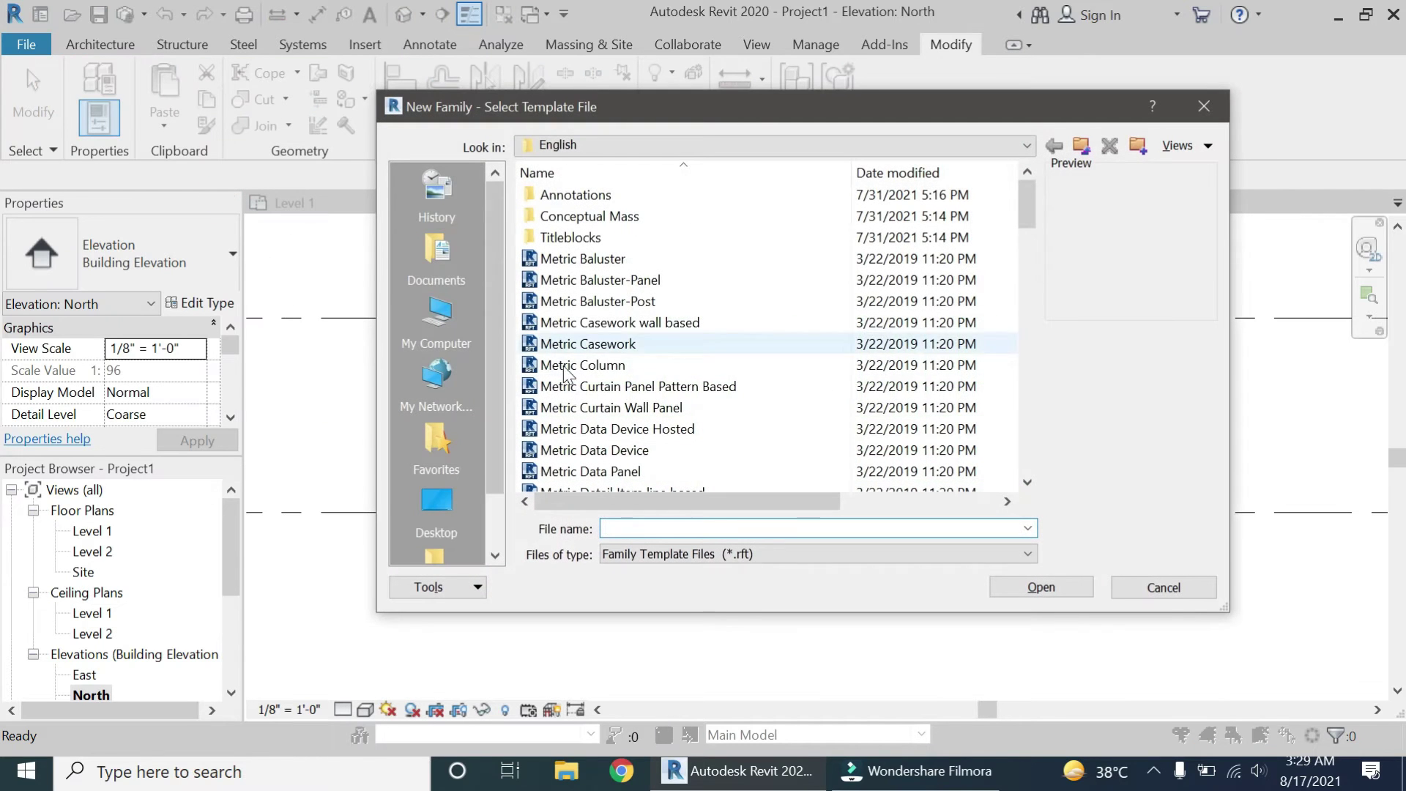
pyautogui.click(660, 144)
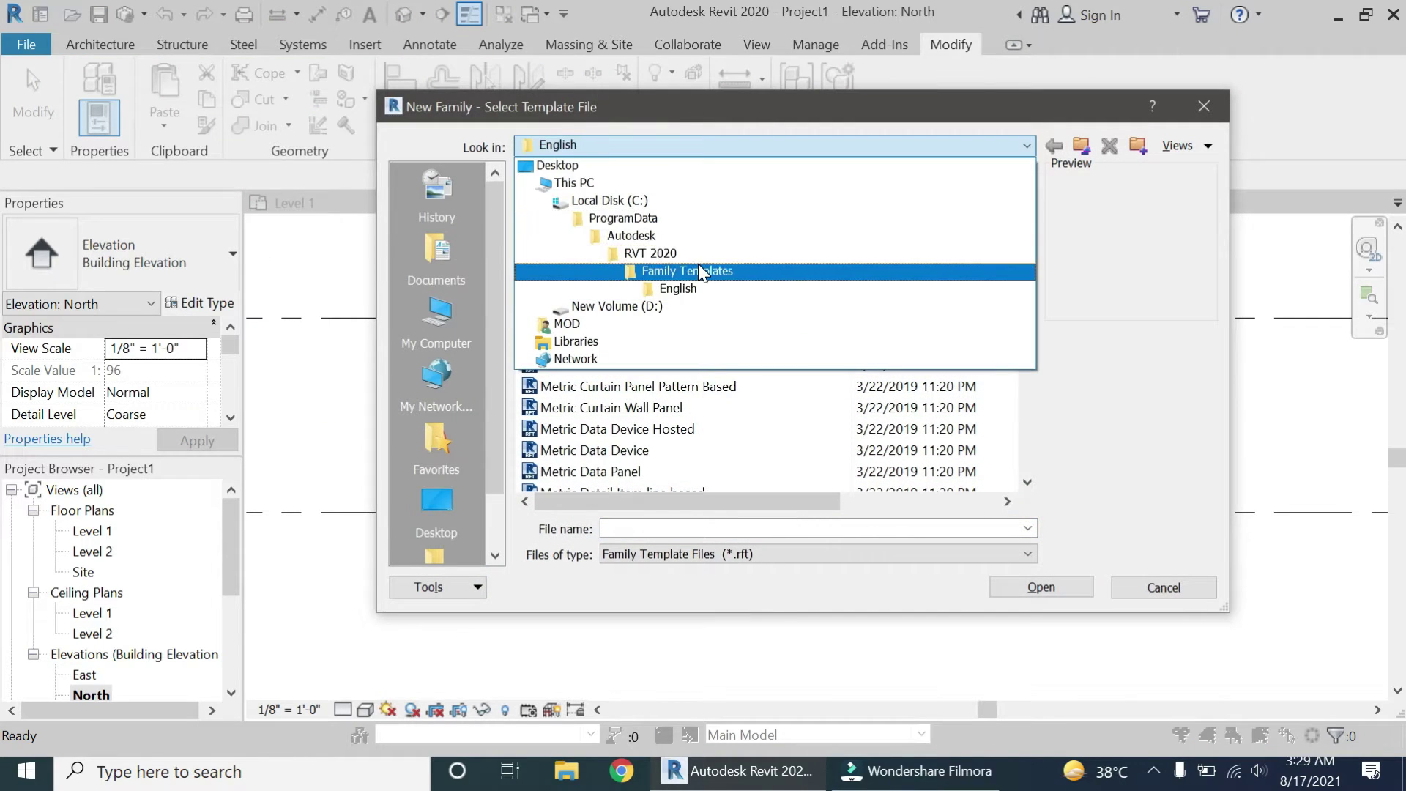
pyautogui.click(697, 265)
pyautogui.doubleClick(693, 263)
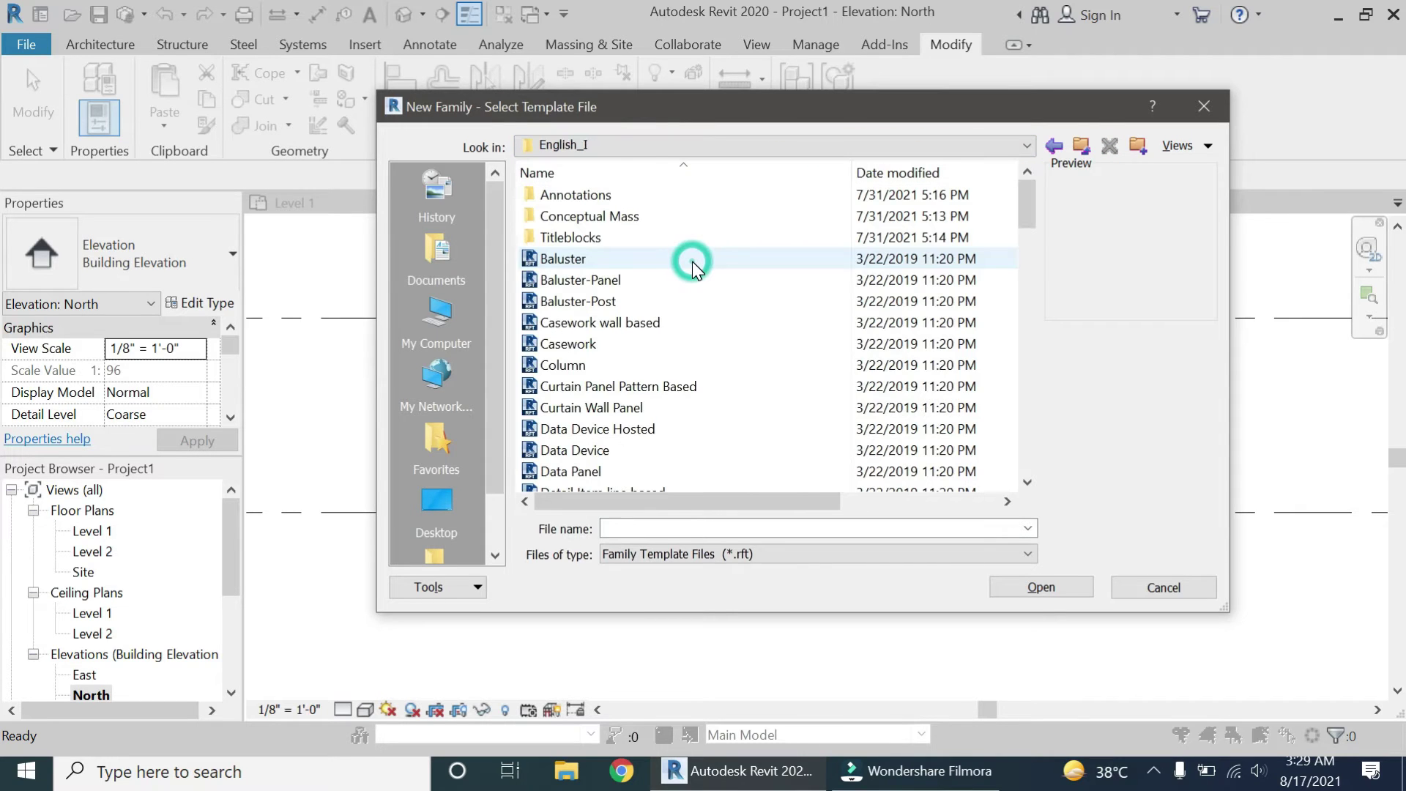
# Step: Create the family from the Curtain Panel Pattern Based.rft template
pyautogui.click(619, 387)
pyautogui.scroll(-5, 615, 389)
pyautogui.scroll(-4, 619, 388)
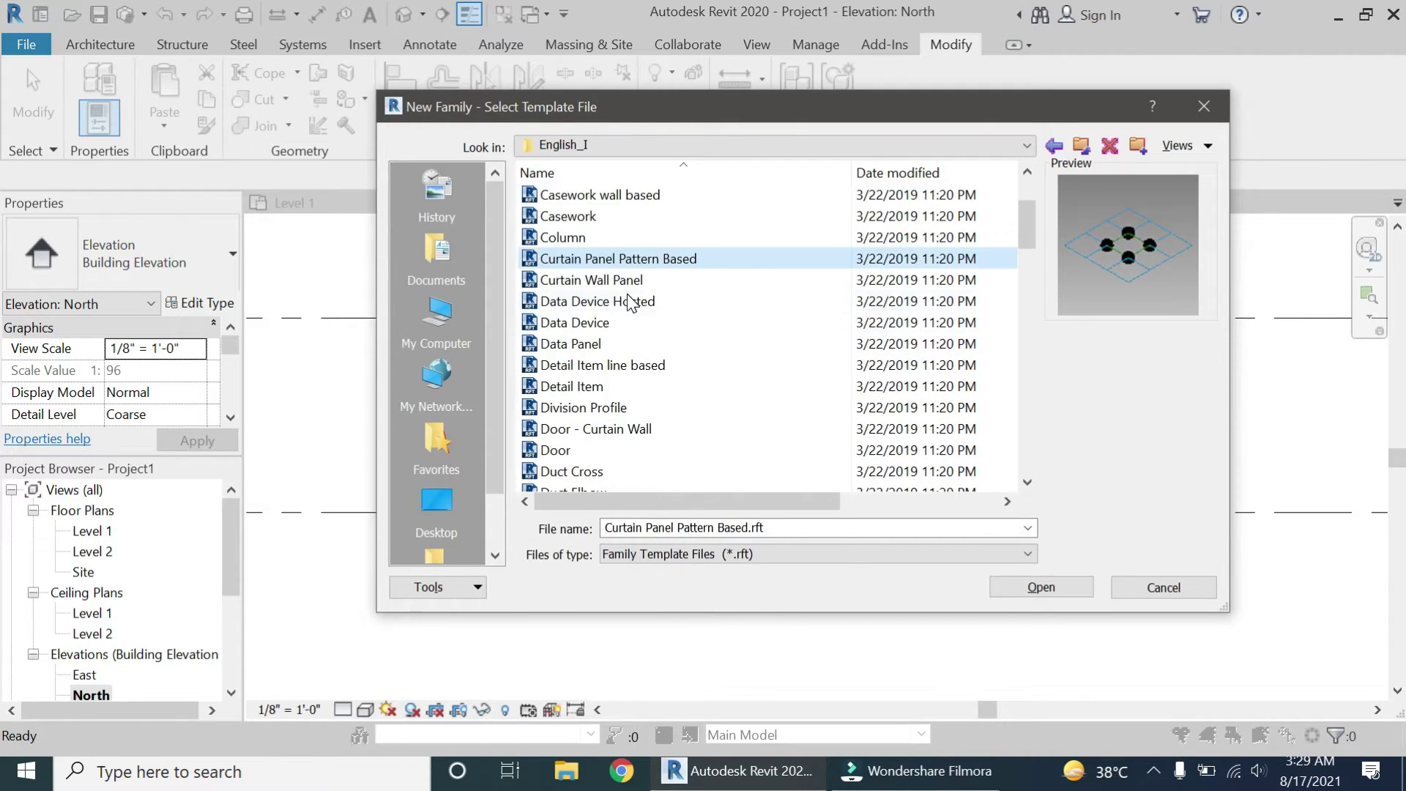
pyautogui.scroll(7, 627, 304)
pyautogui.click(631, 260)
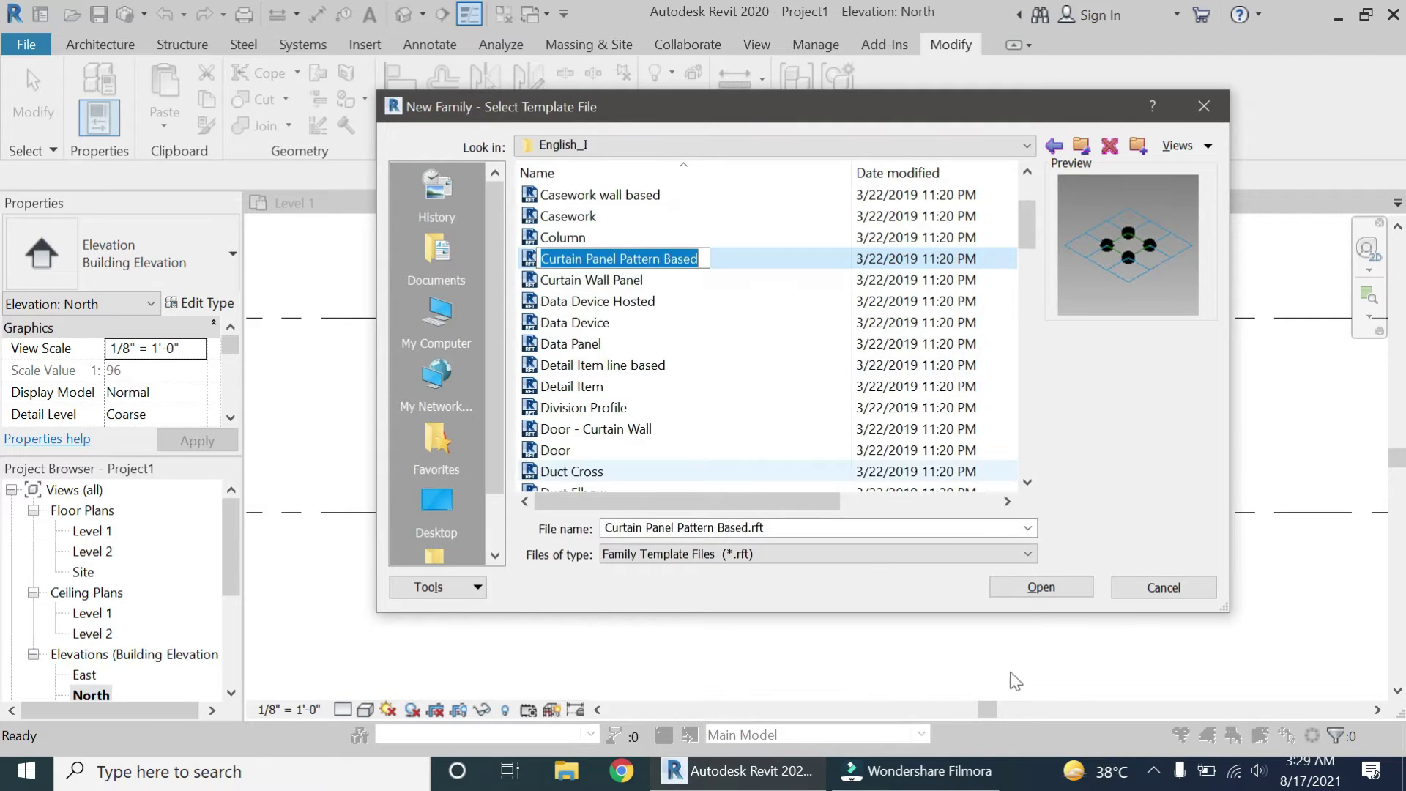
pyautogui.click(684, 237)
pyautogui.click(700, 258)
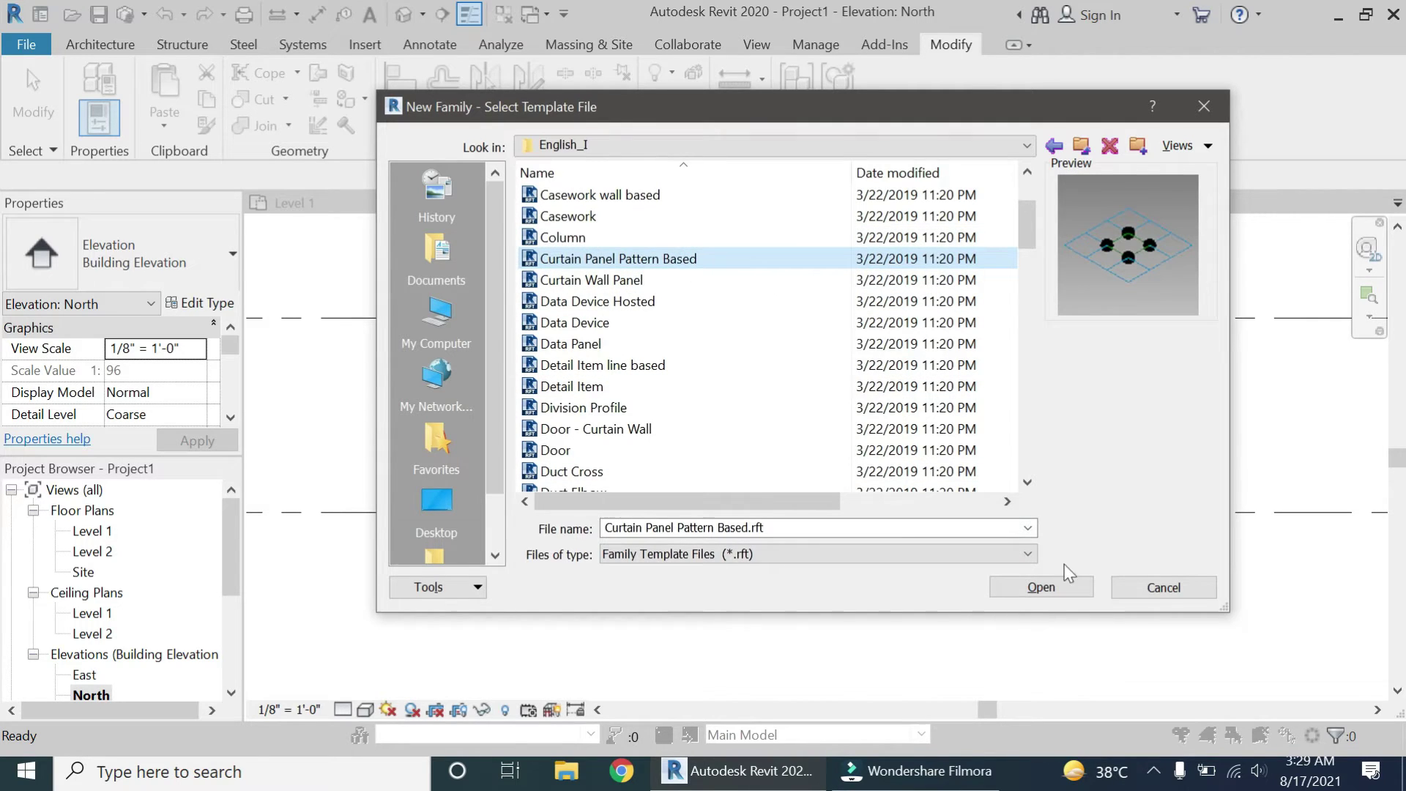
pyautogui.click(1041, 588)
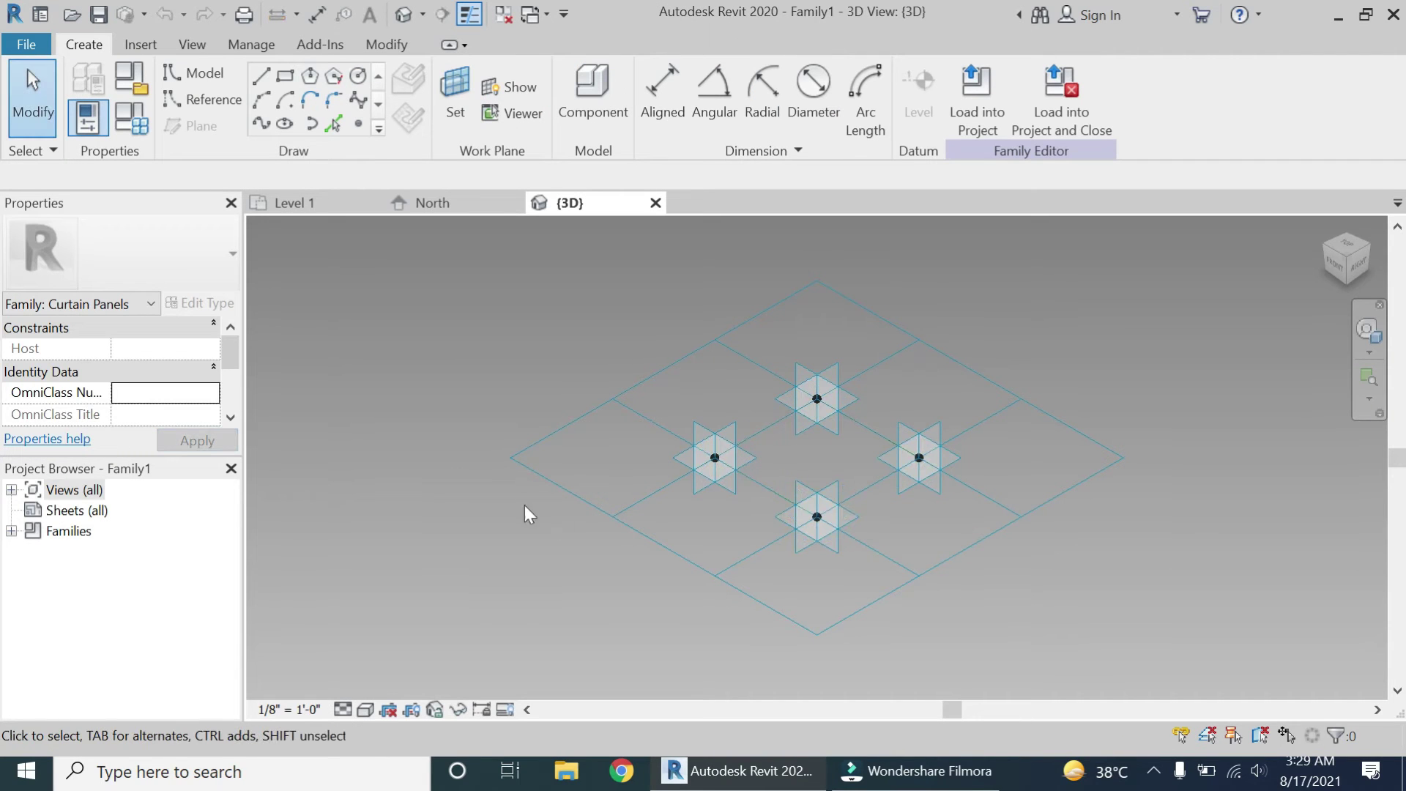
# Step: Change the tile pattern grid's horizontal and vertical spacing from 10' 0" to 1' 8"
pyautogui.scroll(2, 925, 431)
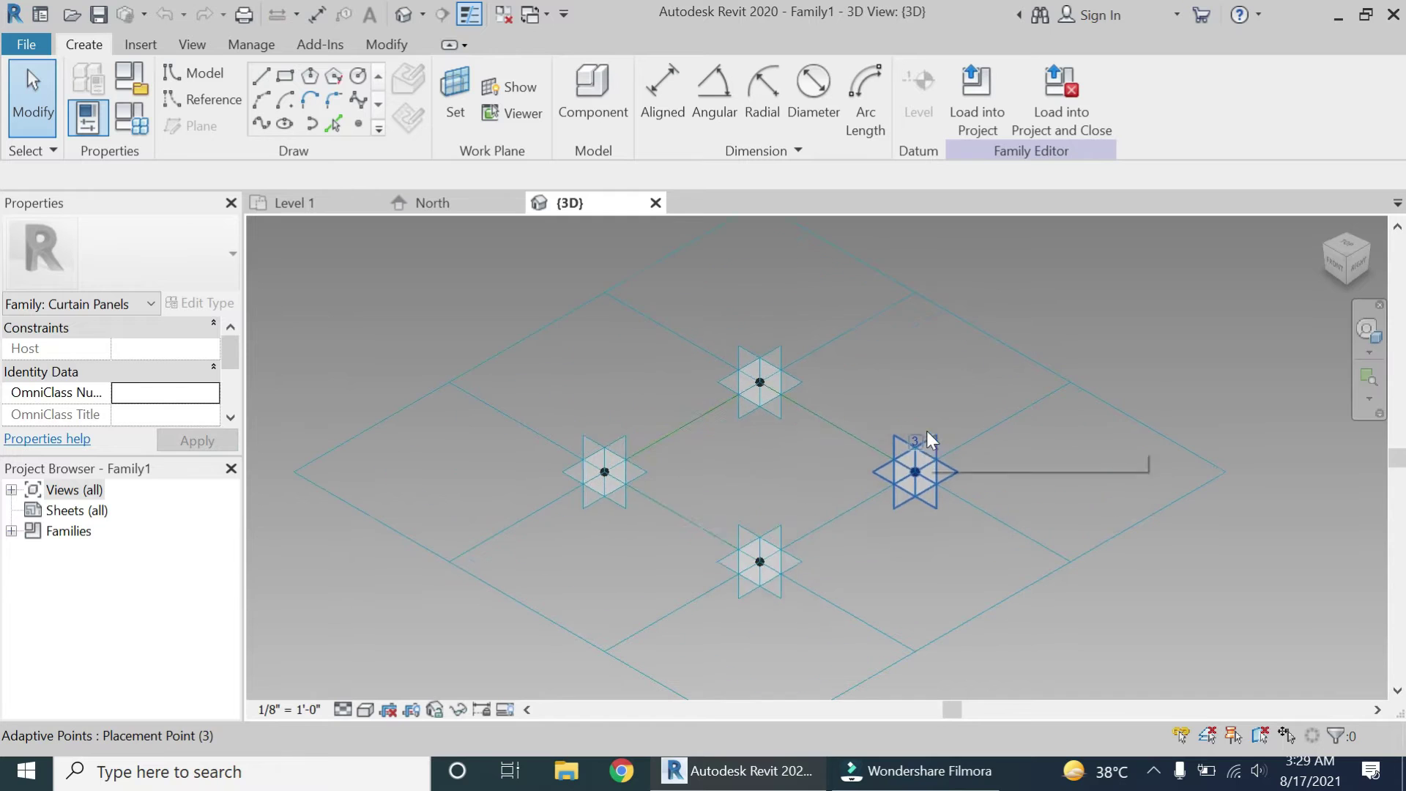
pyautogui.click(789, 433)
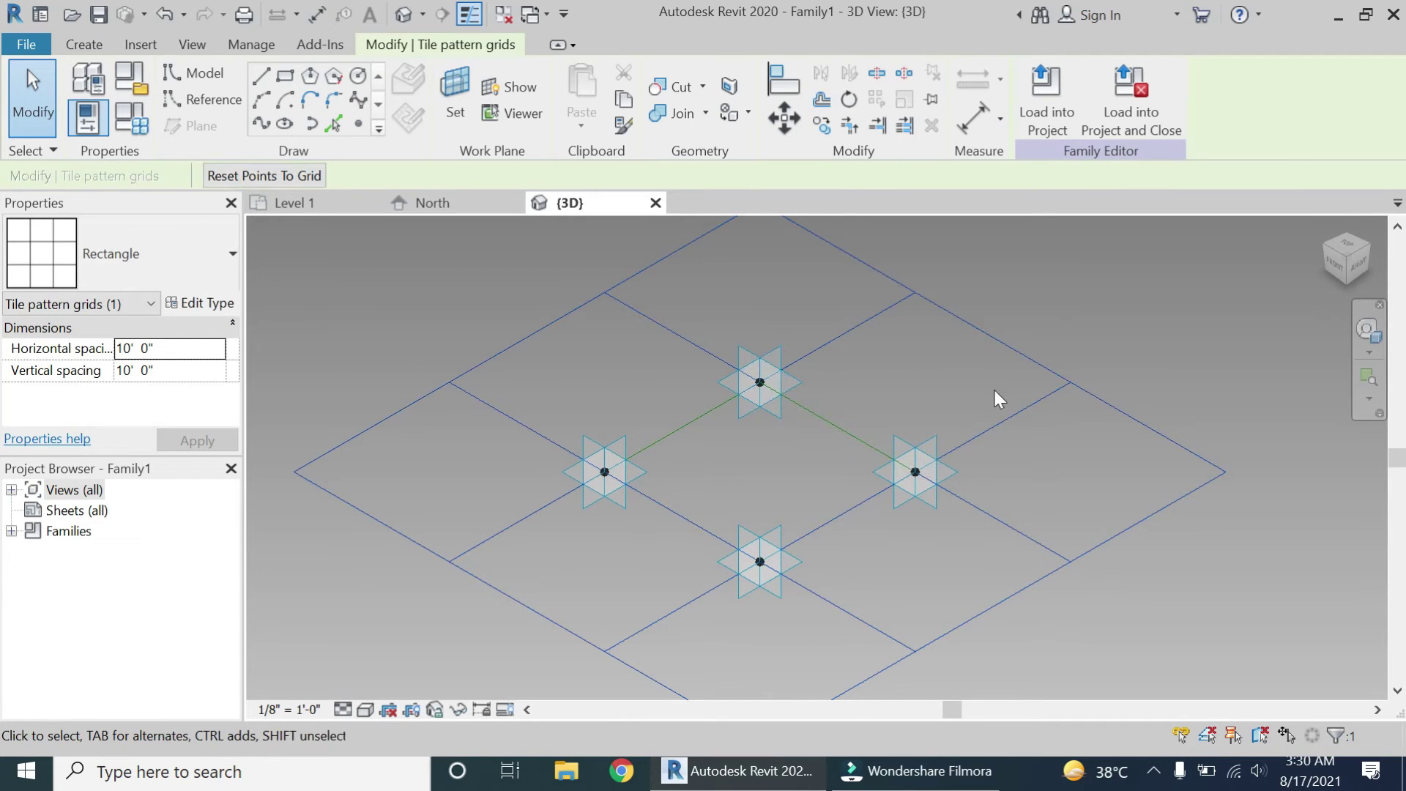
pyautogui.click(181, 348)
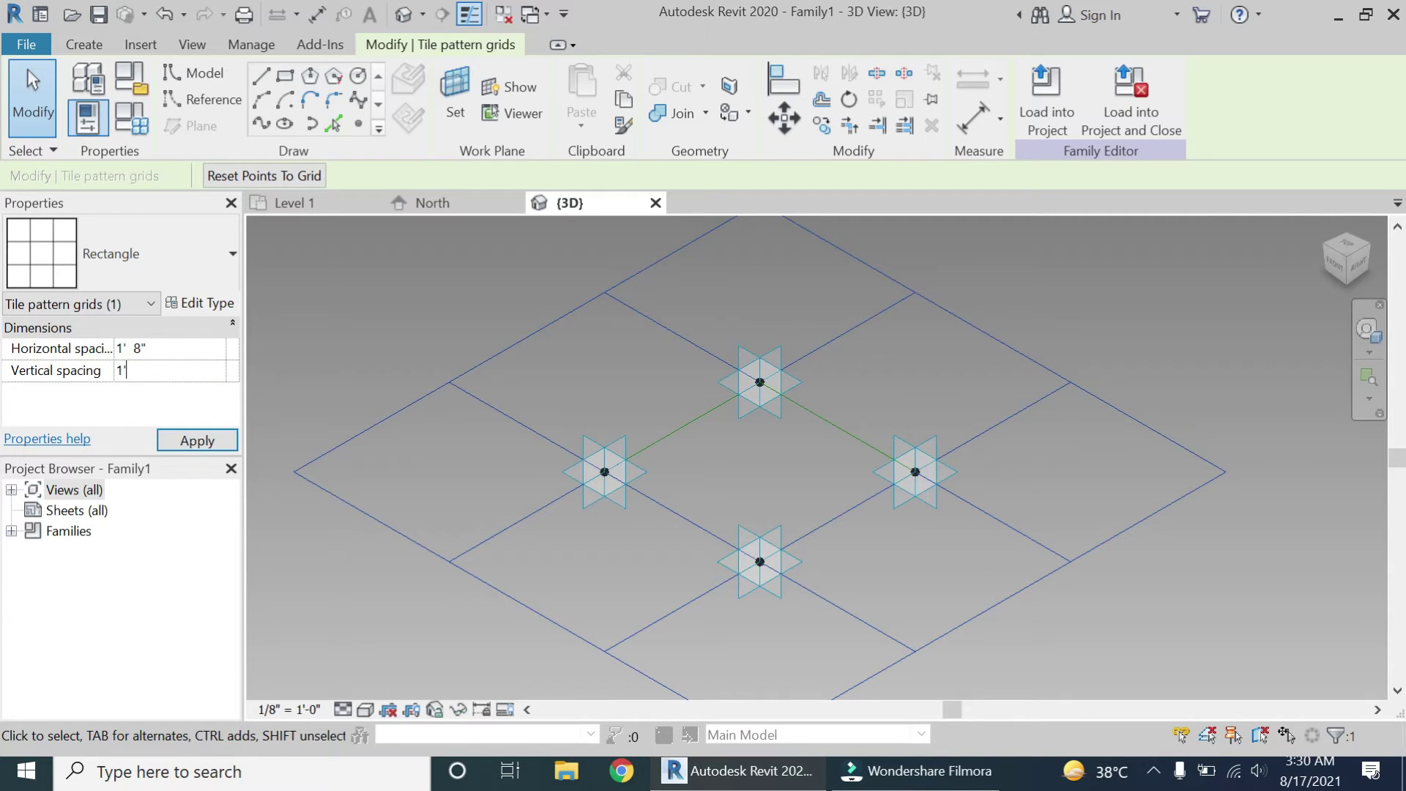
pyautogui.press('Return')
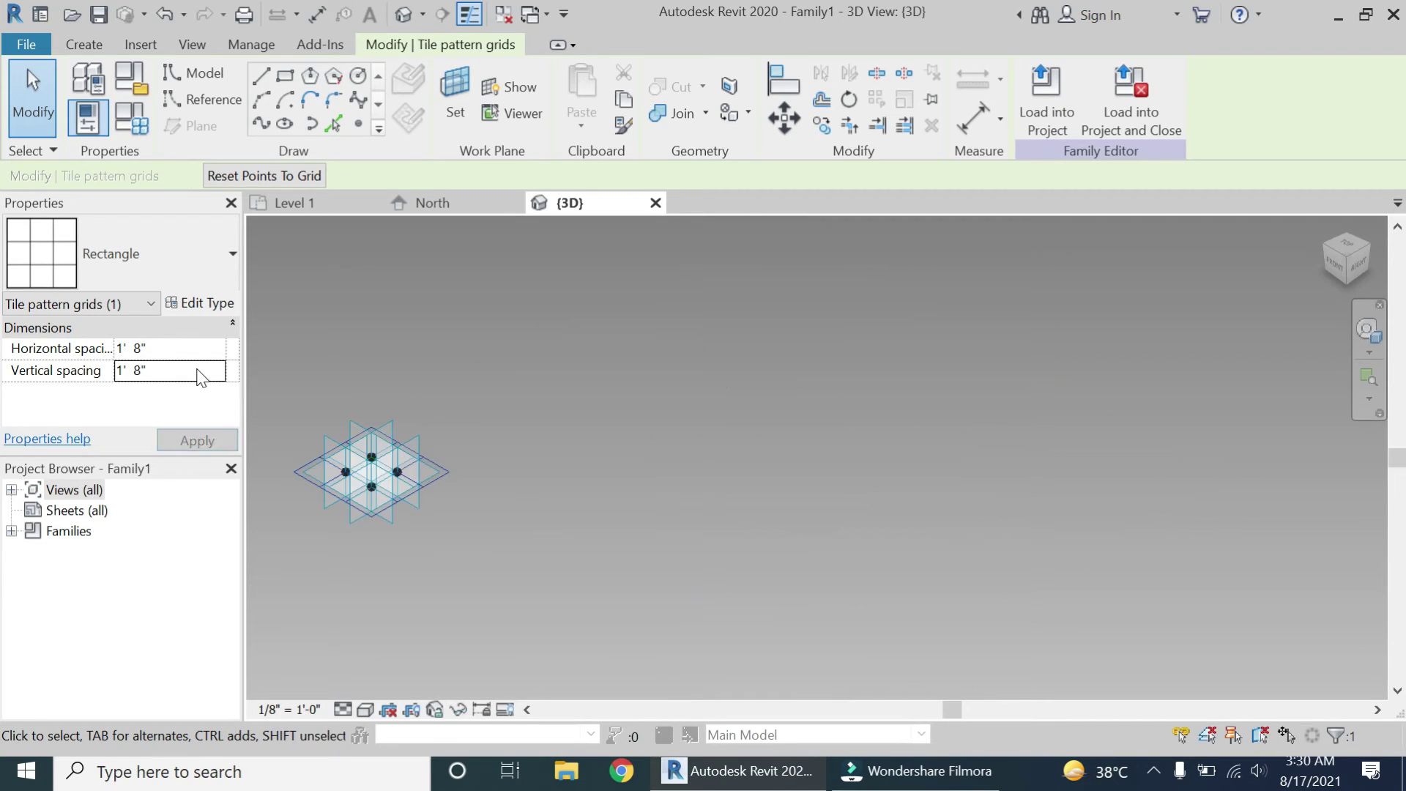
pyautogui.click(969, 539)
pyautogui.scroll(-3, 969, 539)
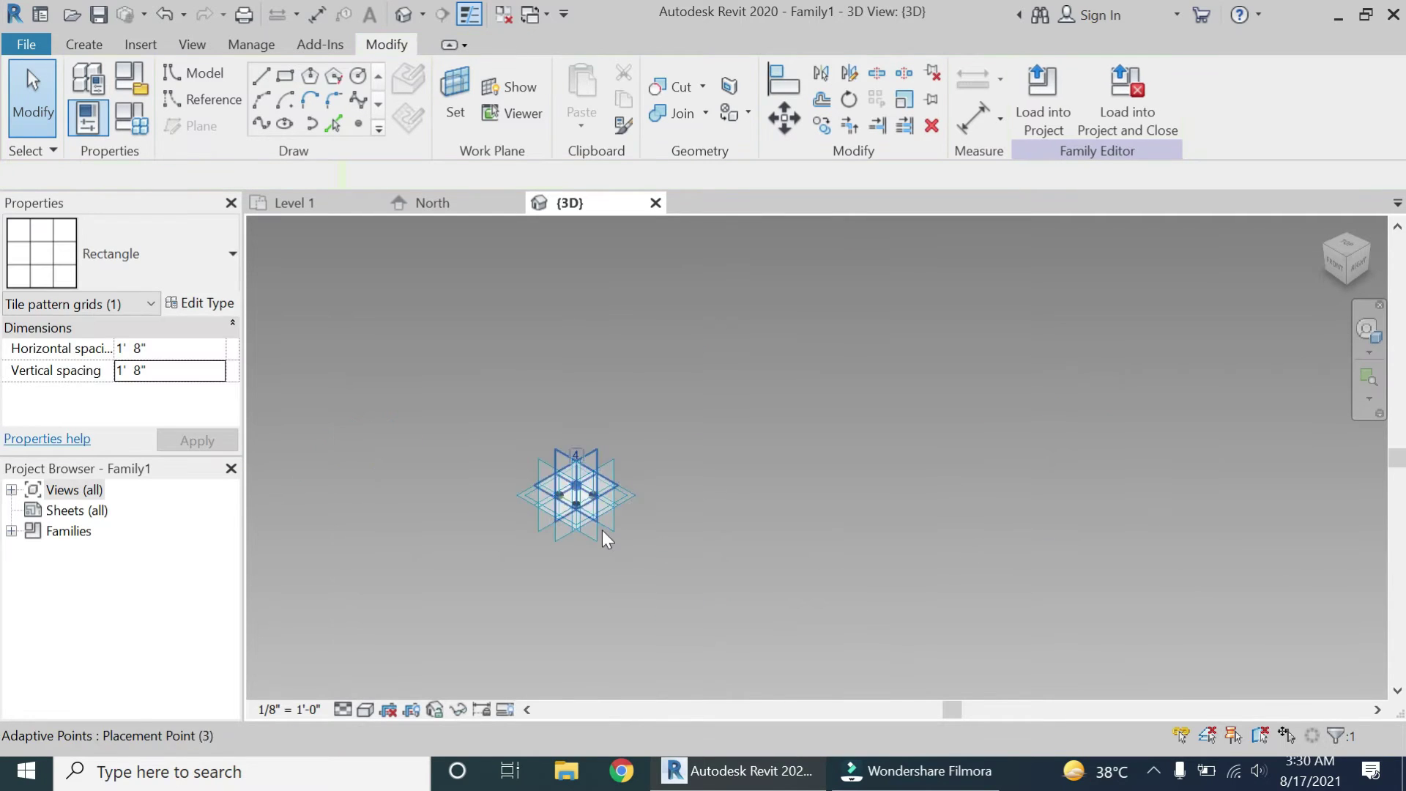
pyautogui.scroll(5, 602, 531)
pyautogui.scroll(5, 485, 474)
pyautogui.scroll(2, 442, 428)
pyautogui.scroll(1, 658, 406)
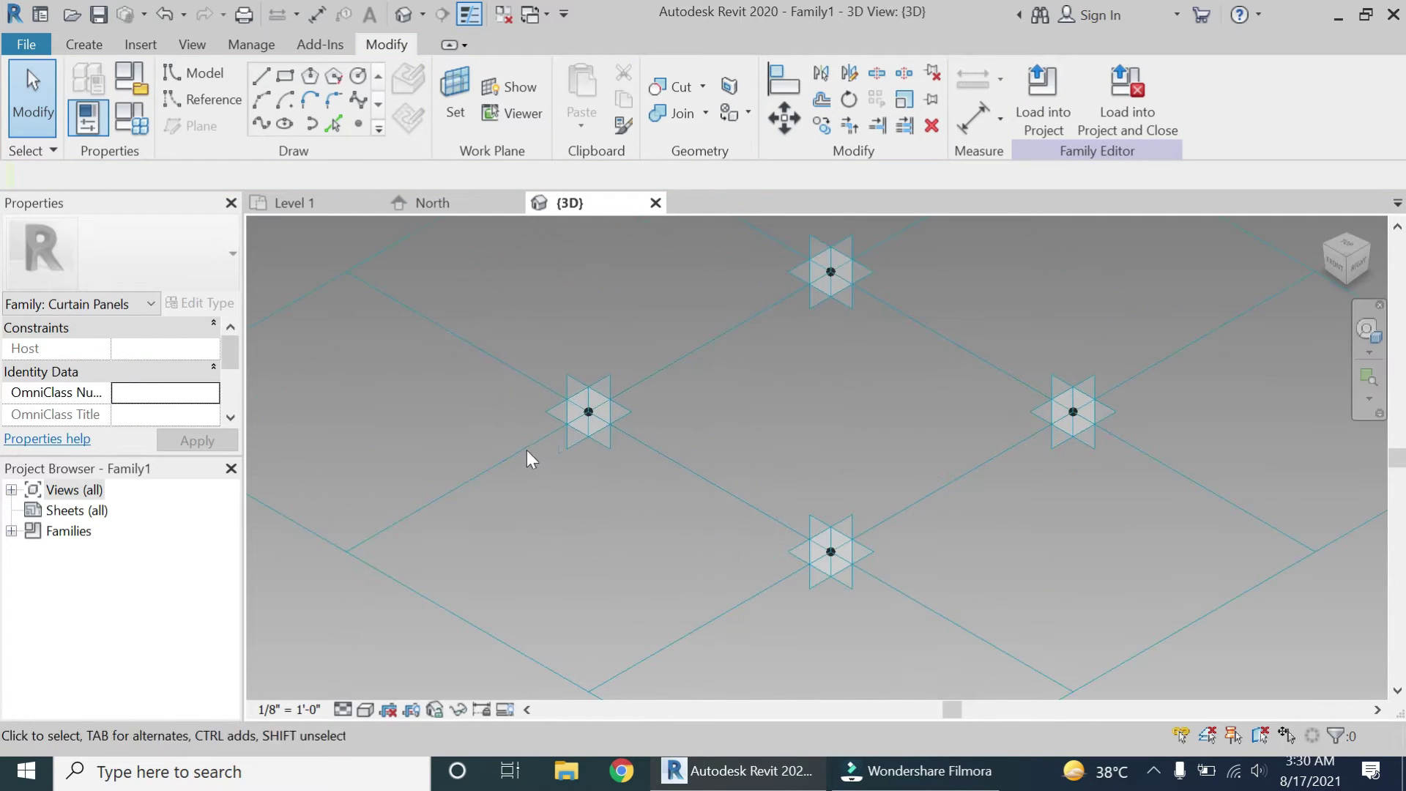
pyautogui.scroll(-1, 526, 450)
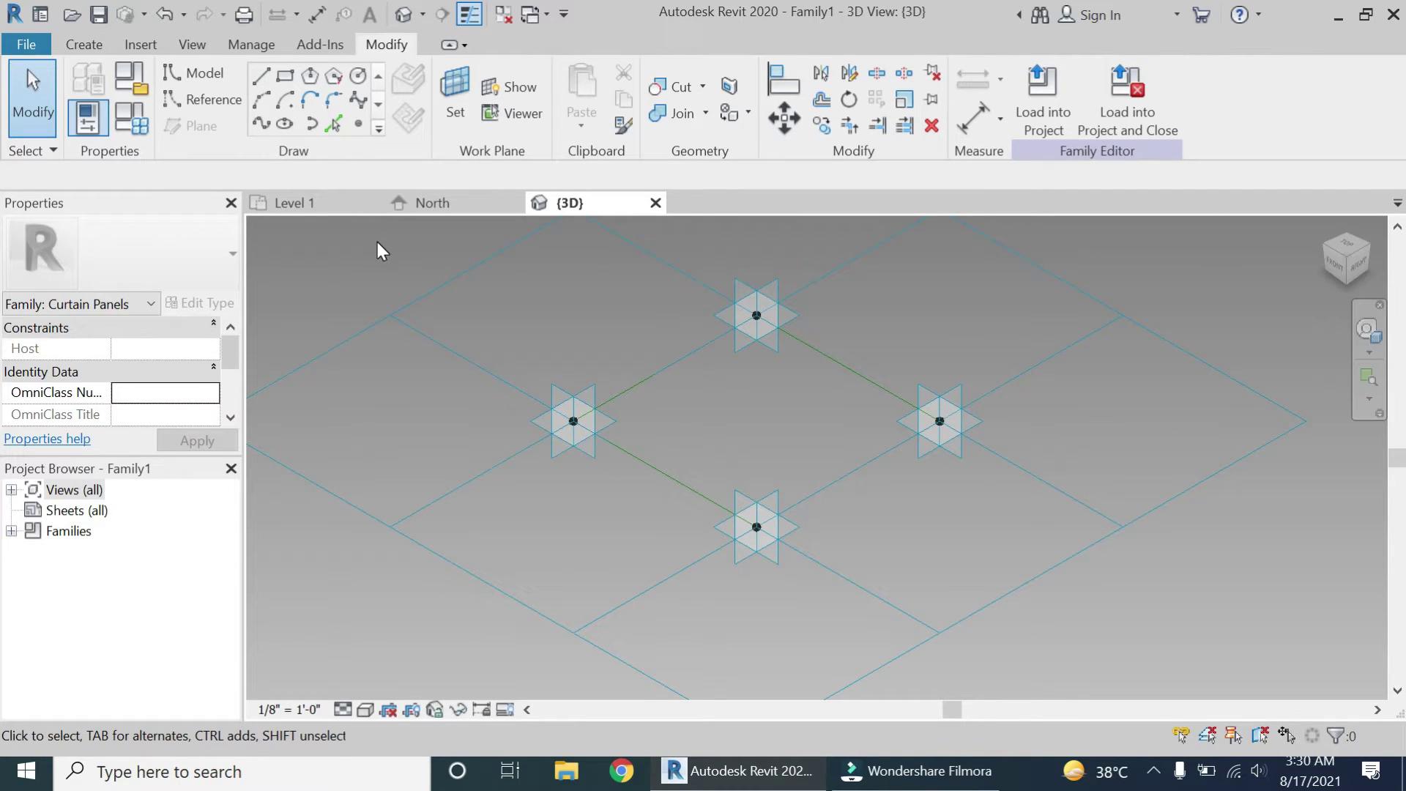
# Step: Draw chained model lines on the face linking the top, right, and bottom adaptive points
pyautogui.press('l')
pyautogui.press('i')
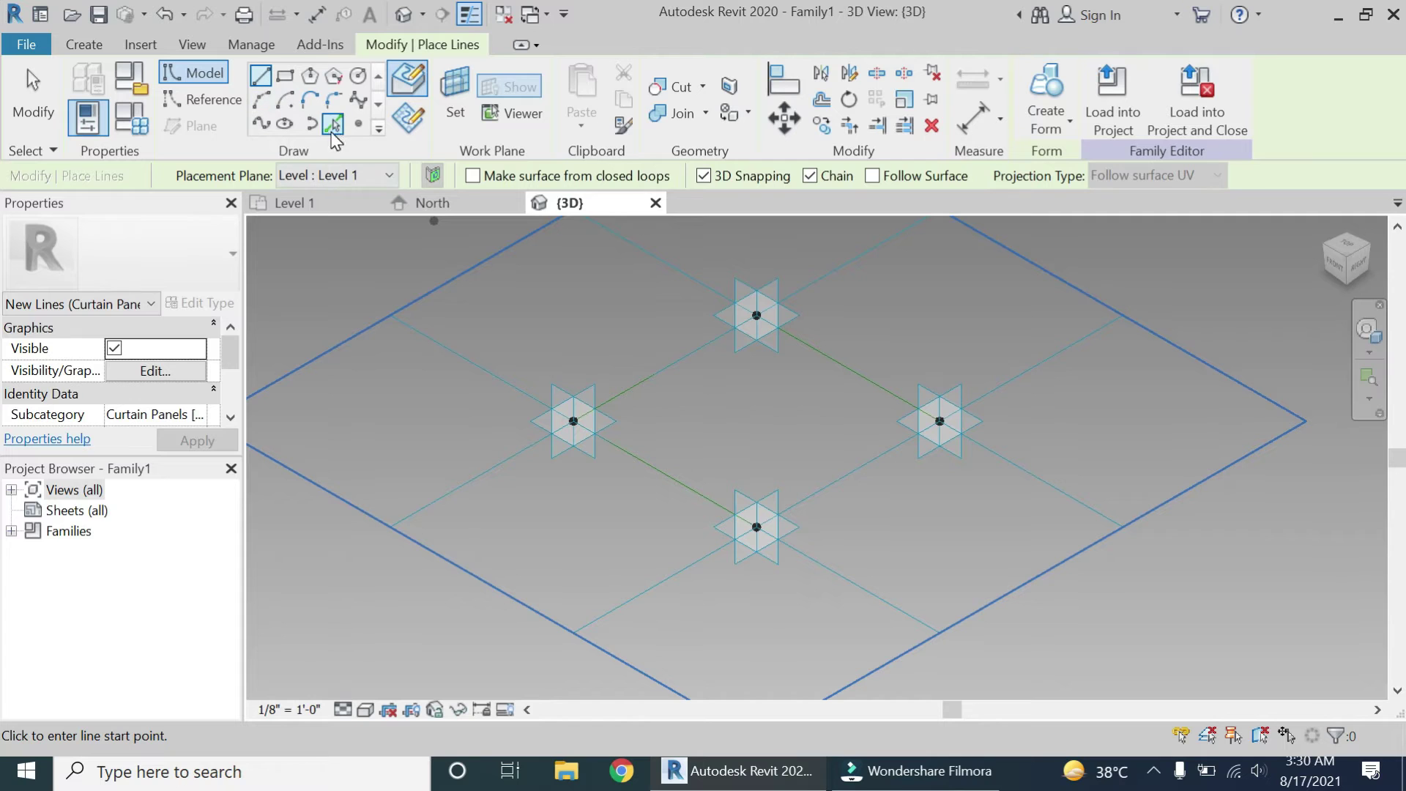
pyautogui.click(407, 121)
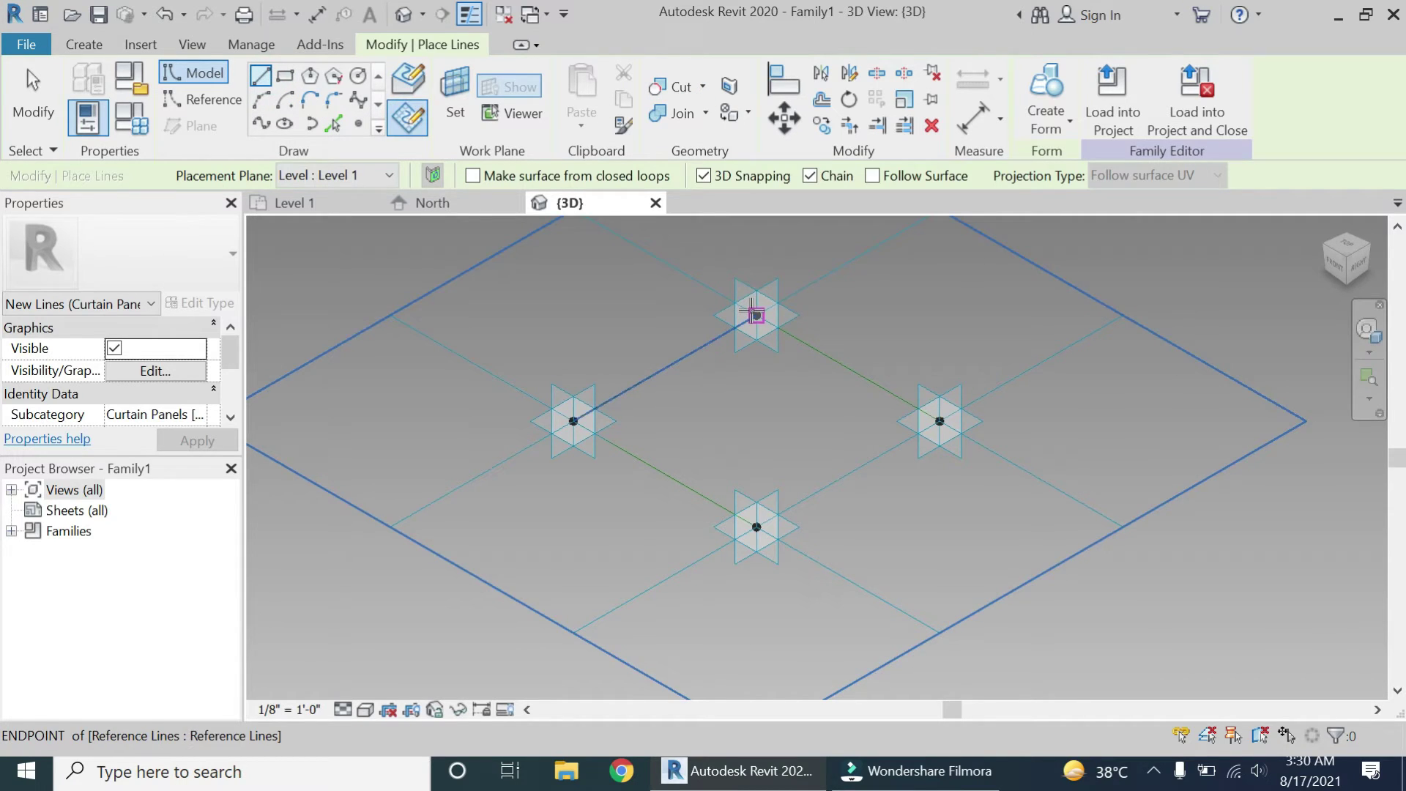
pyautogui.click(408, 78)
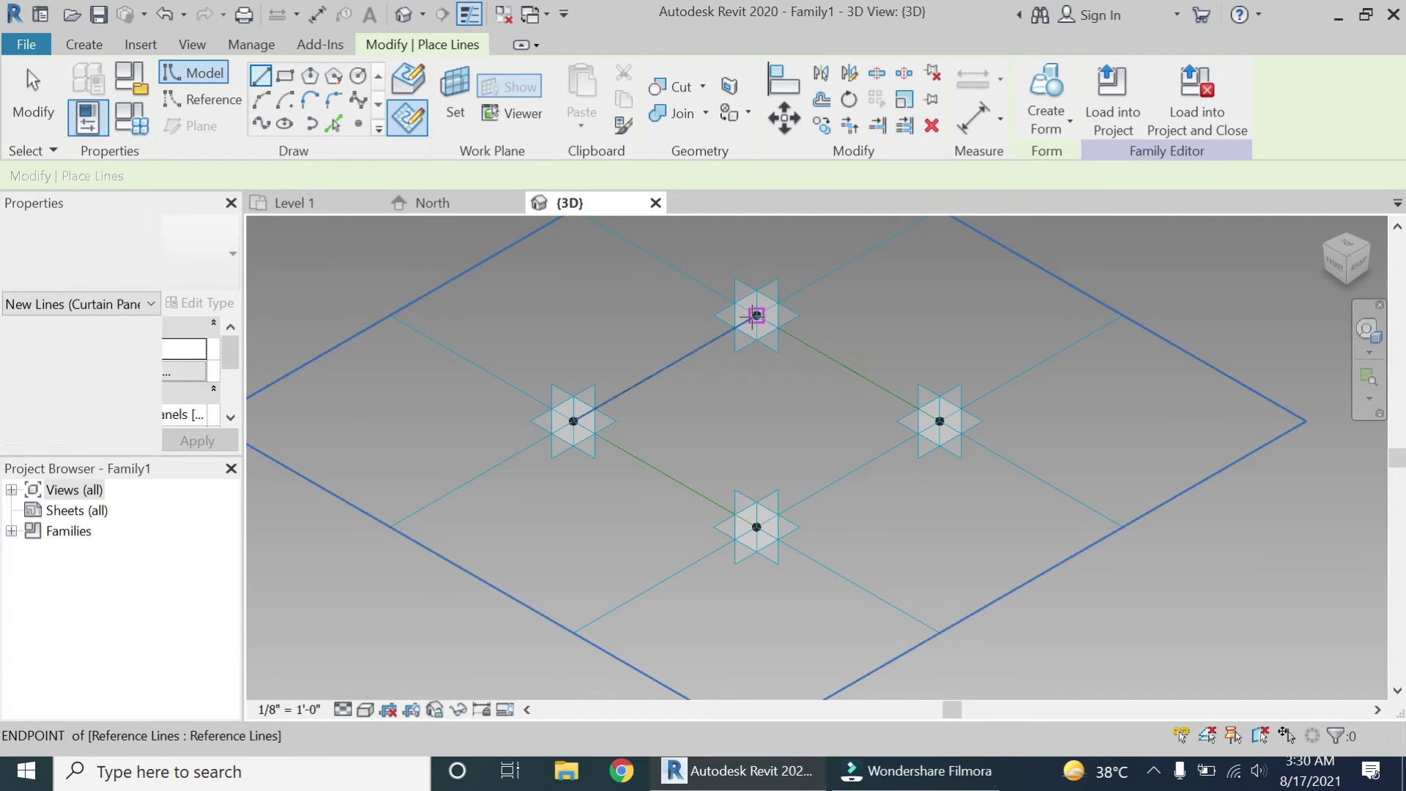
pyautogui.click(757, 315)
pyautogui.click(940, 421)
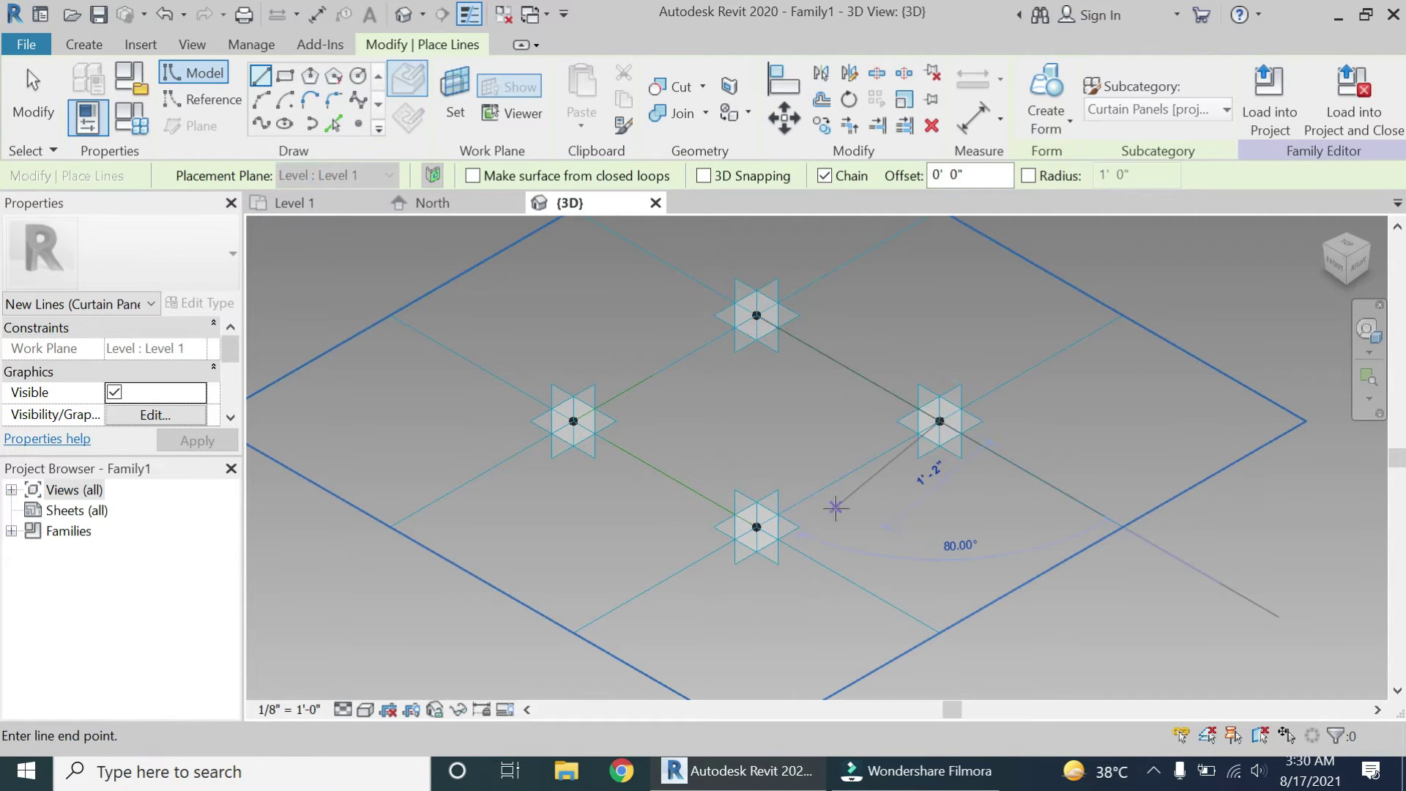
pyautogui.click(757, 527)
pyautogui.press('Escape')
pyautogui.press('Escape')
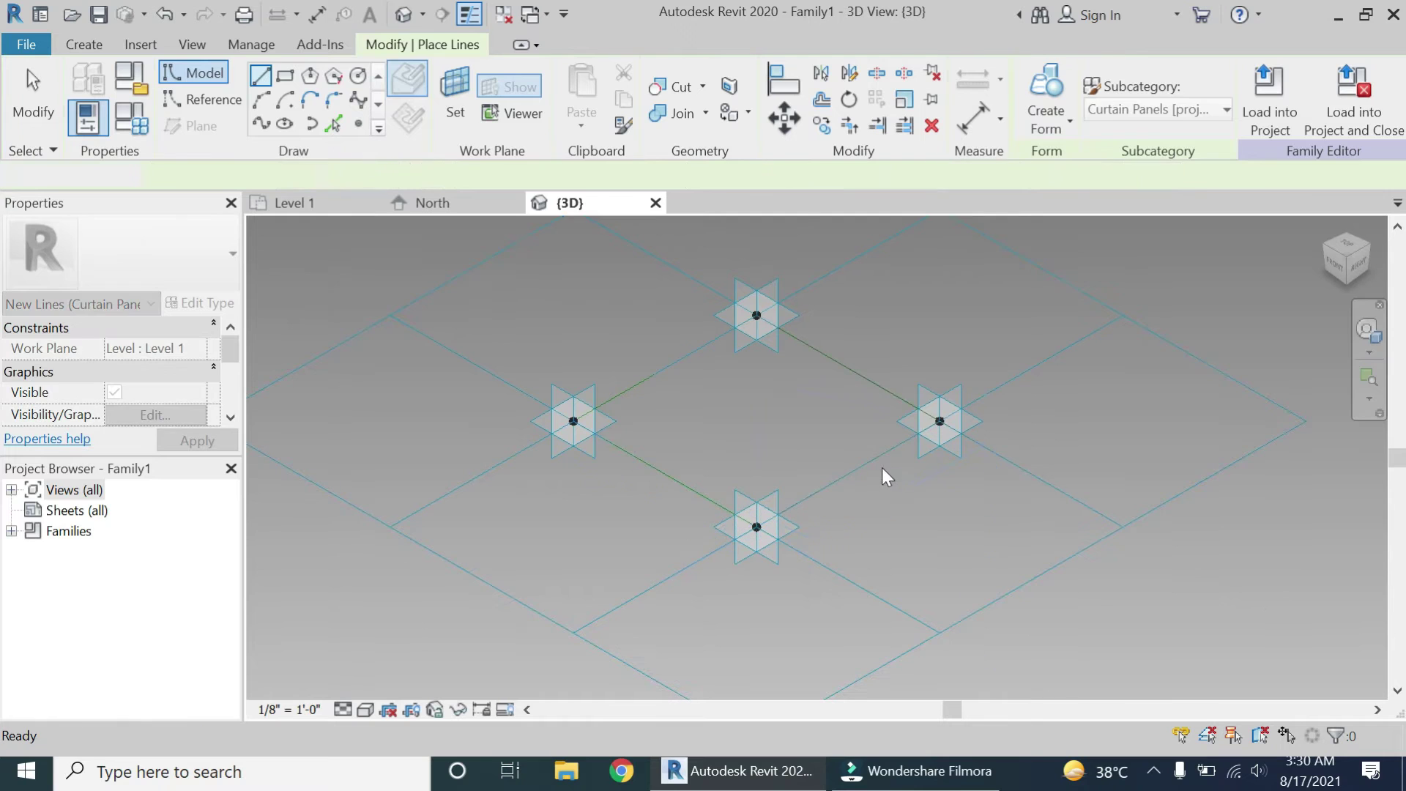
pyautogui.click(876, 460)
pyautogui.click(568, 349)
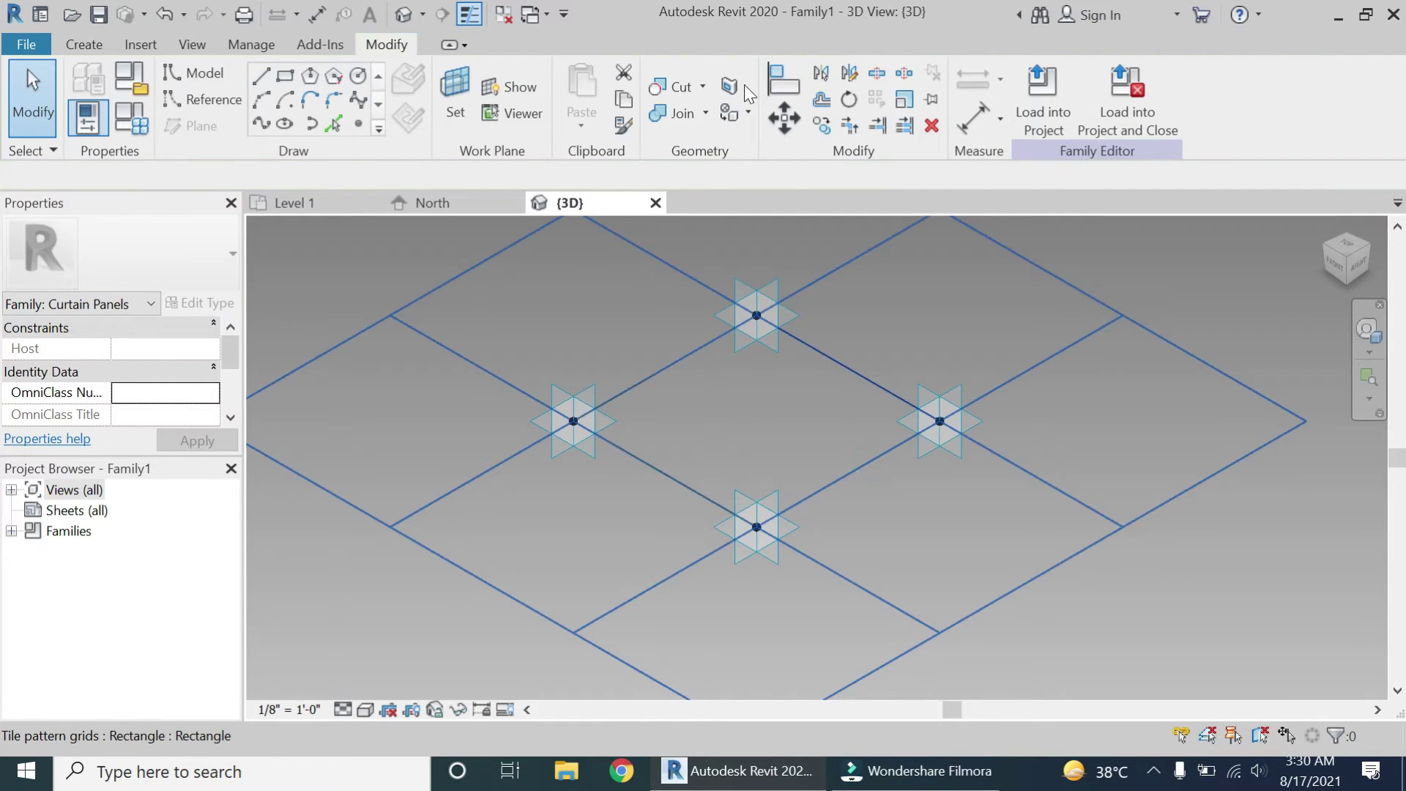
# Step: Offset copies 0' 1" from the top-to-right and right-to-bottom lines
pyautogui.click(821, 99)
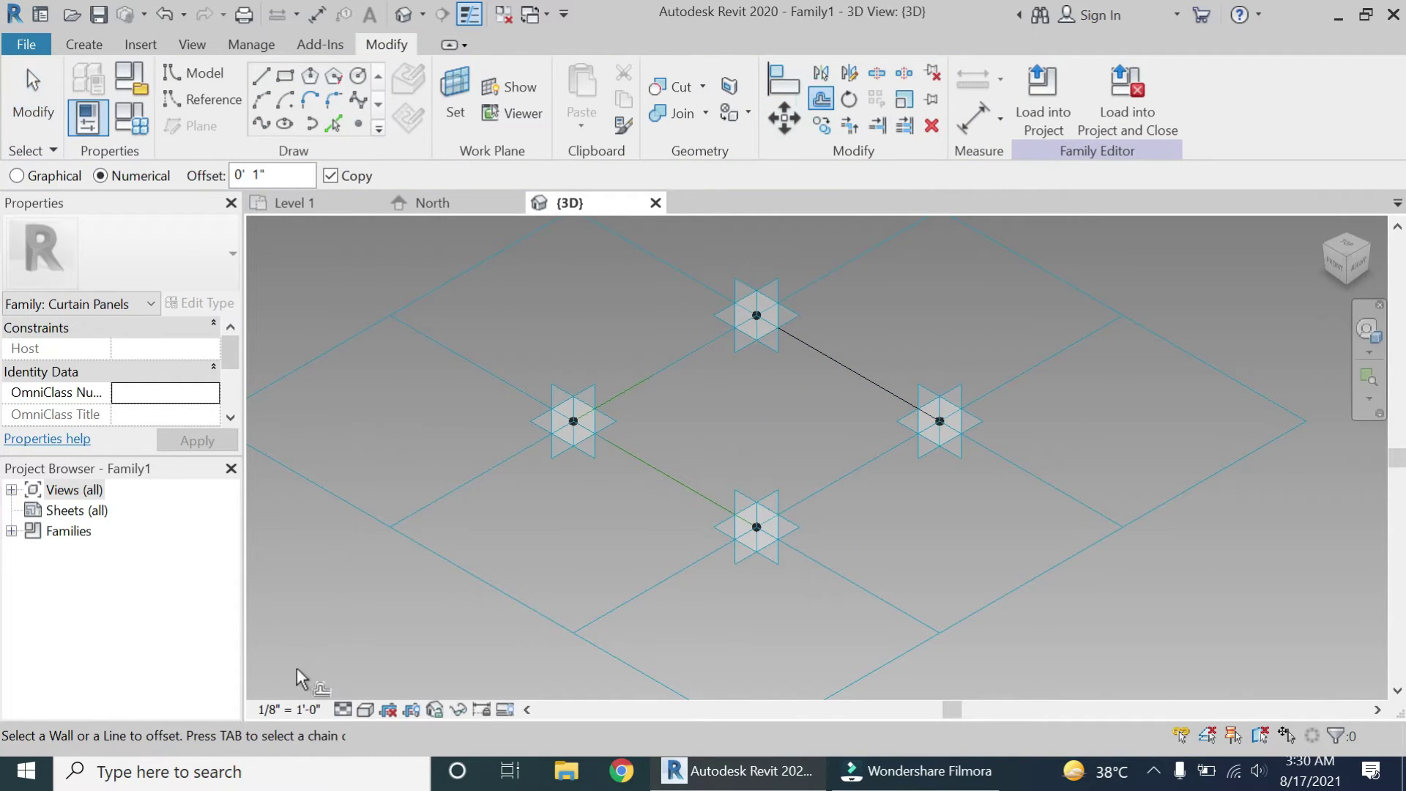
pyautogui.click(797, 345)
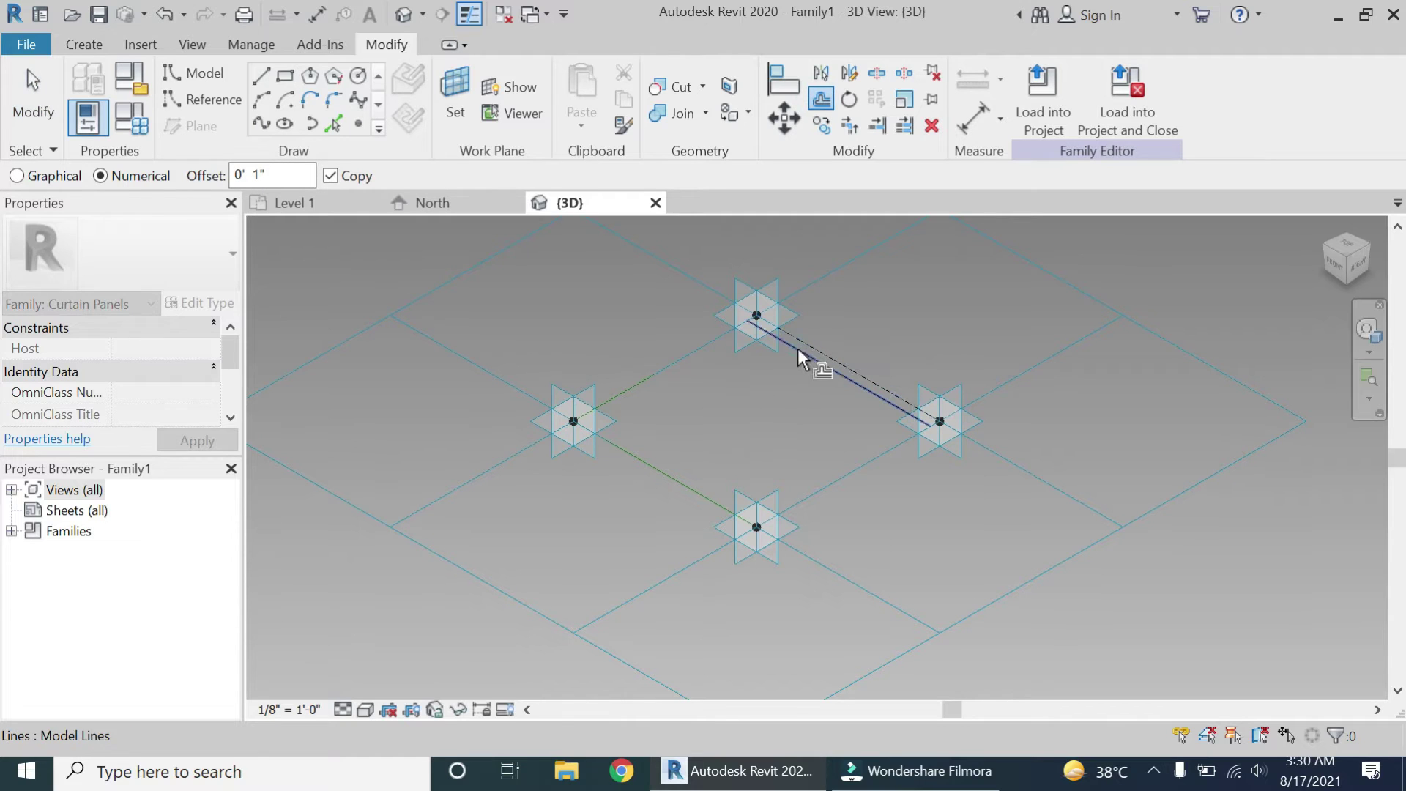
pyautogui.click(861, 459)
pyautogui.scroll(3, 908, 450)
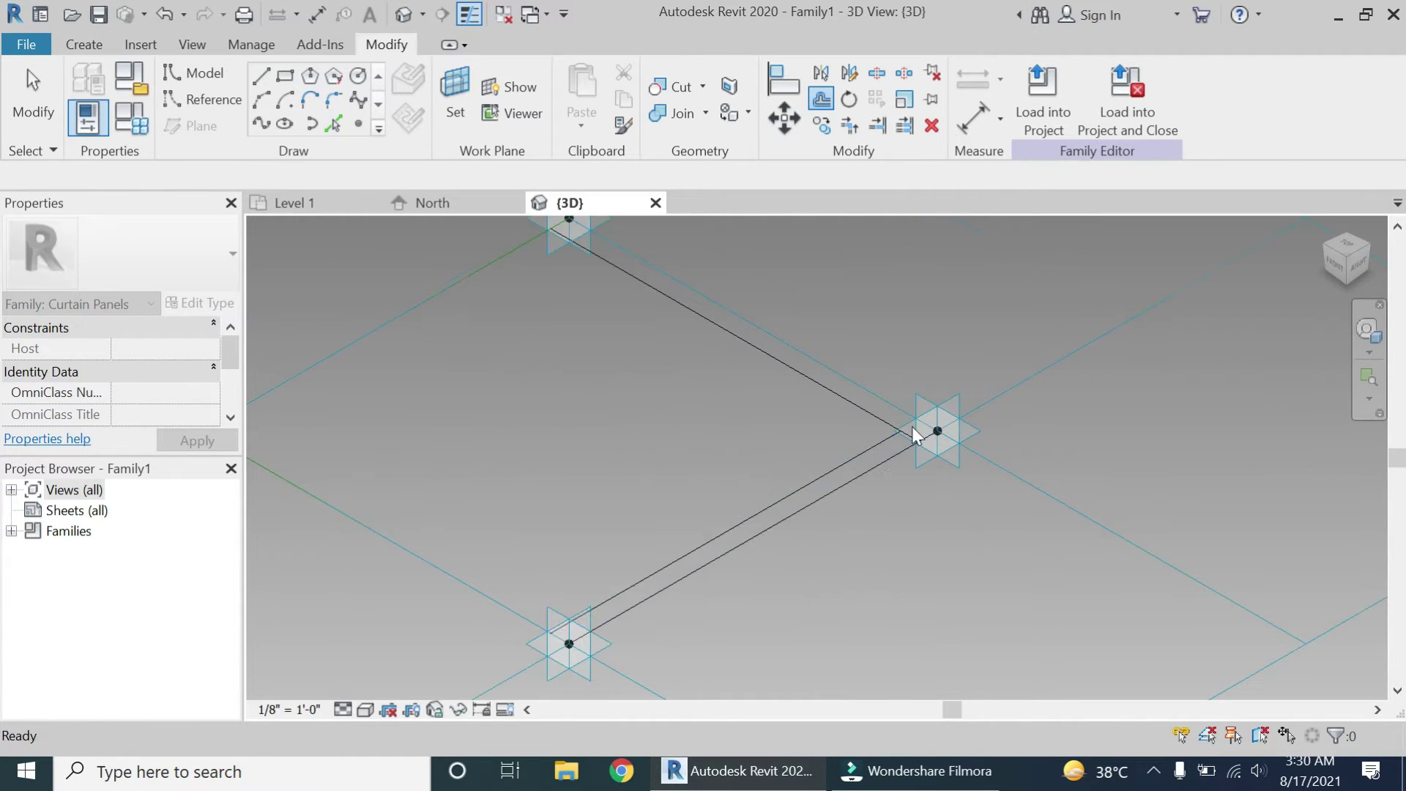
pyautogui.press('Escape')
# Step: Inspect the offset lines and the panel's upper and lower reference lines
pyautogui.click(872, 467)
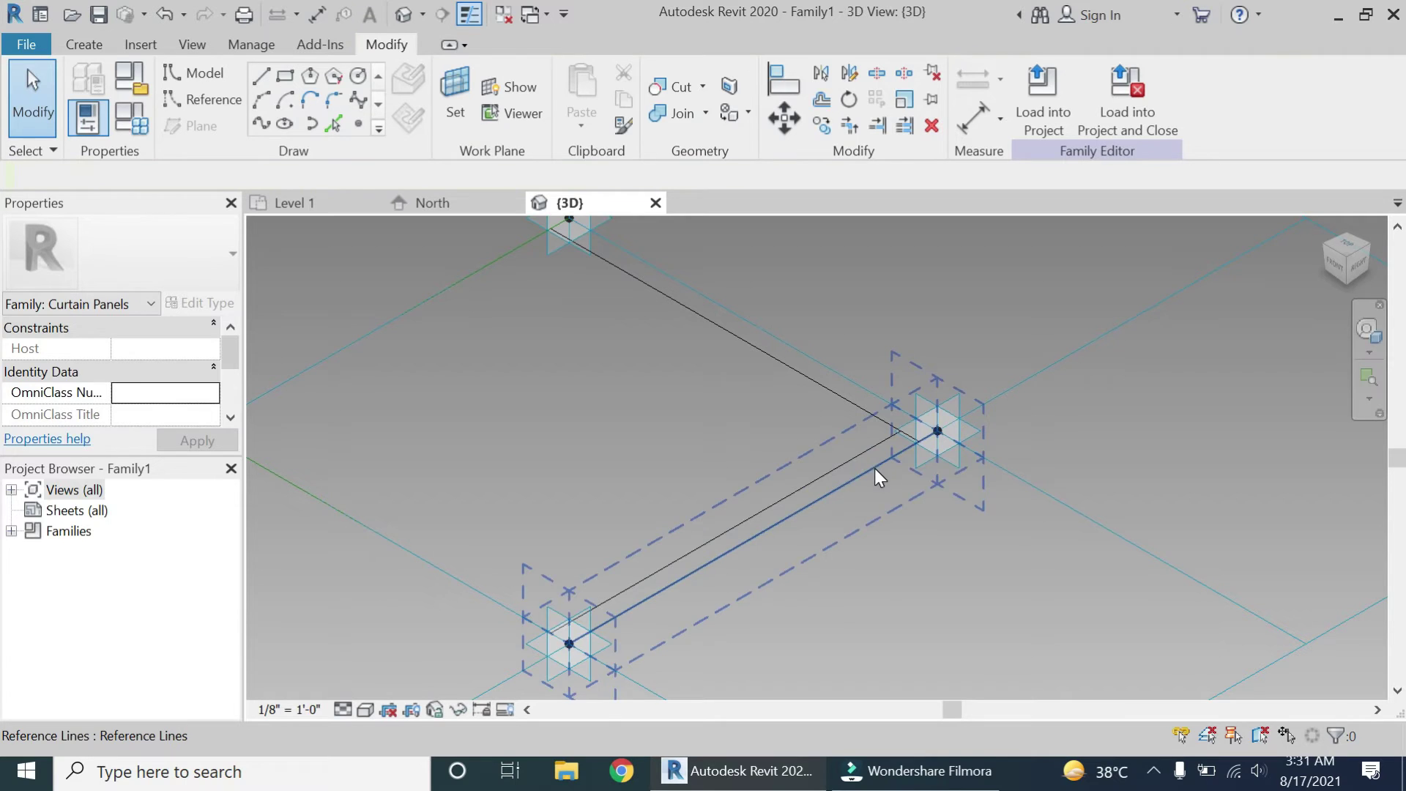
pyautogui.click(874, 468)
pyautogui.press('Escape')
pyautogui.click(835, 376)
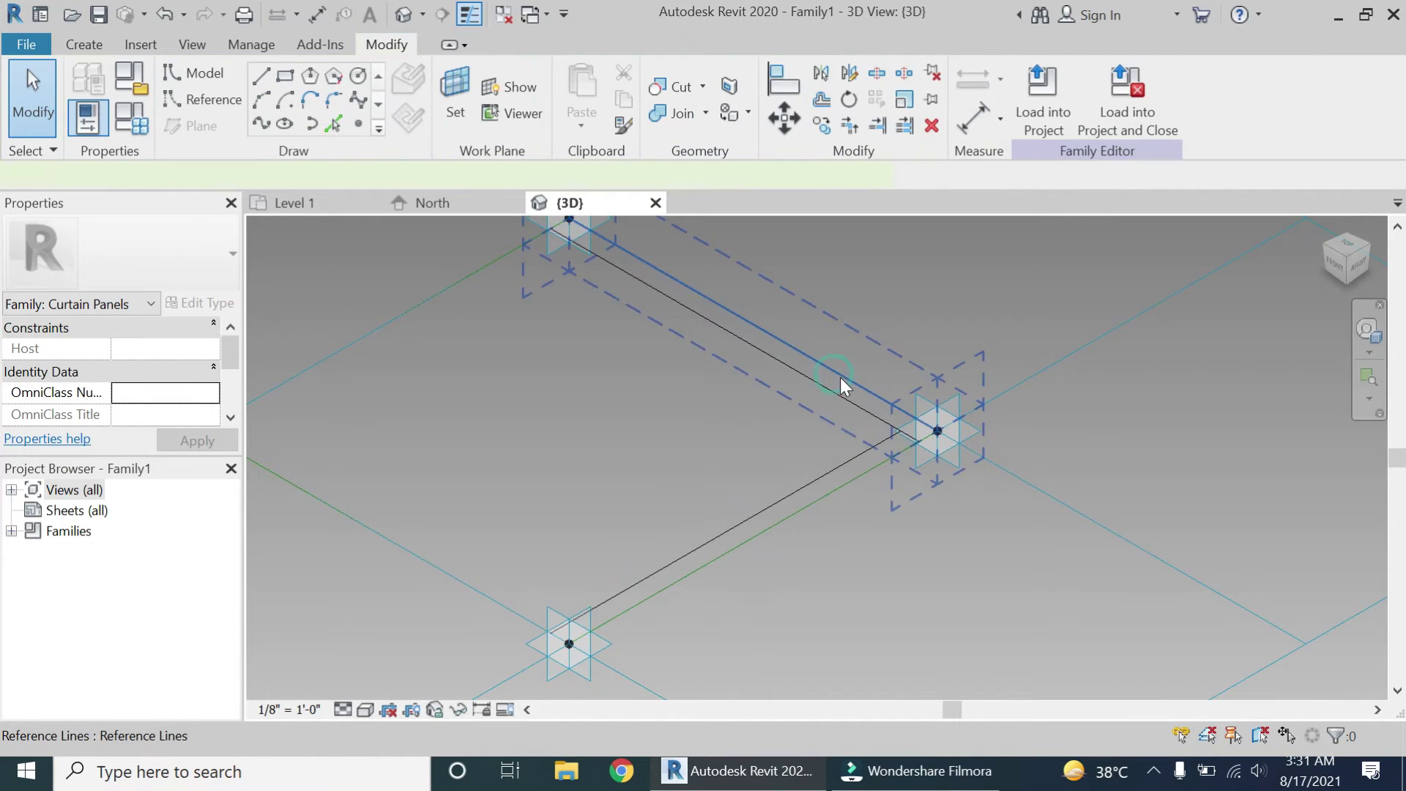
pyautogui.scroll(-2, 841, 376)
pyautogui.click(552, 341)
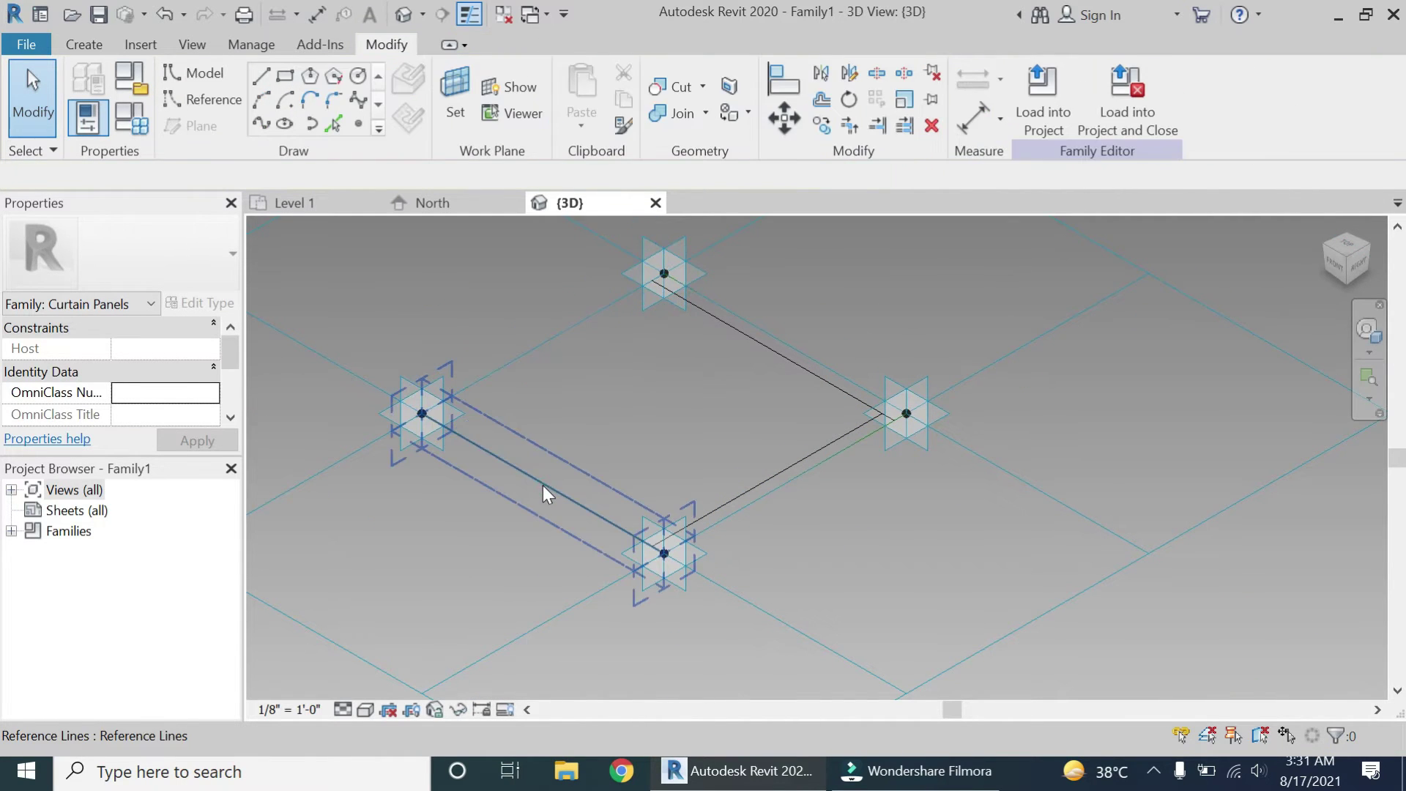
pyautogui.click(543, 486)
pyautogui.press('Escape')
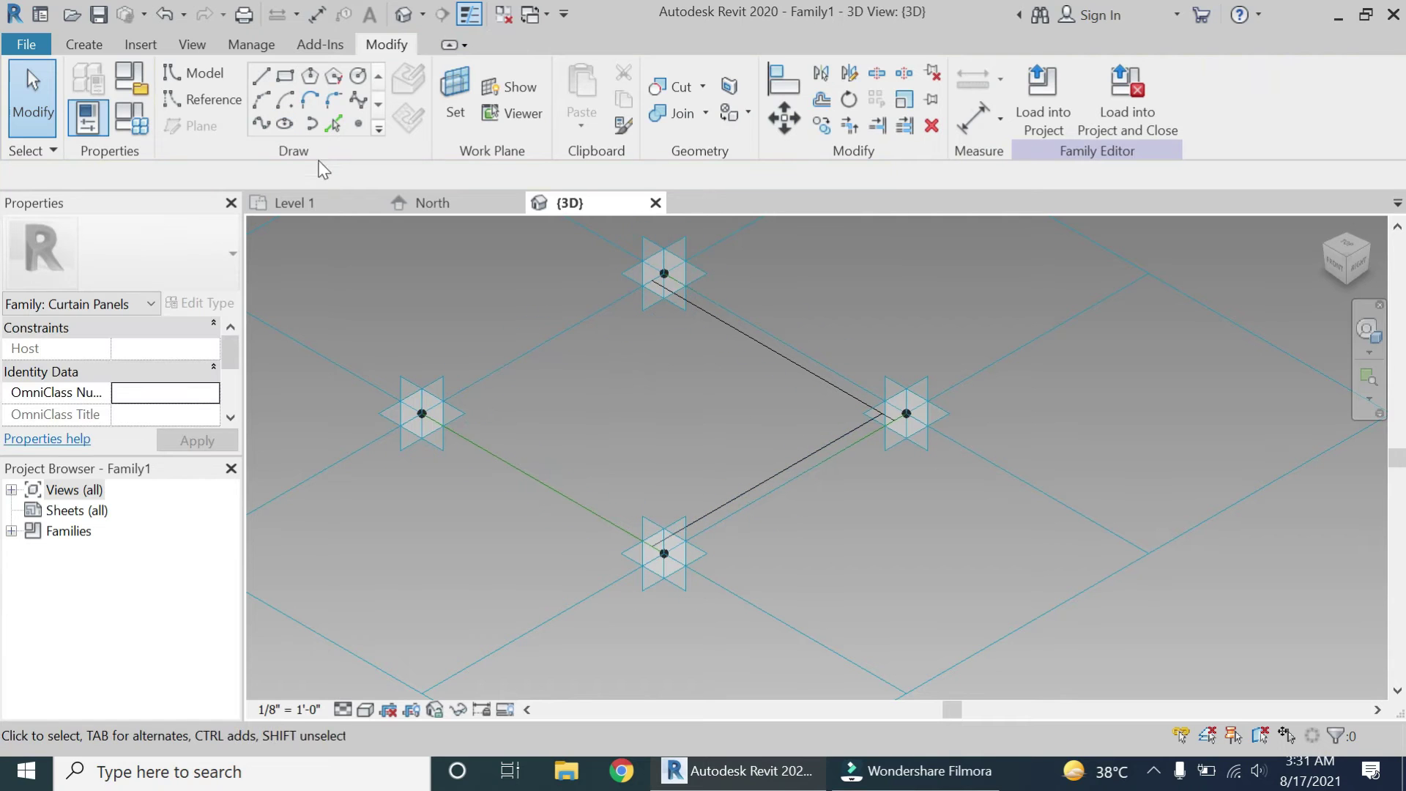
# Step: Place a reference point on the work plane where the offset lines meet and give it a 2" offset
pyautogui.click(360, 125)
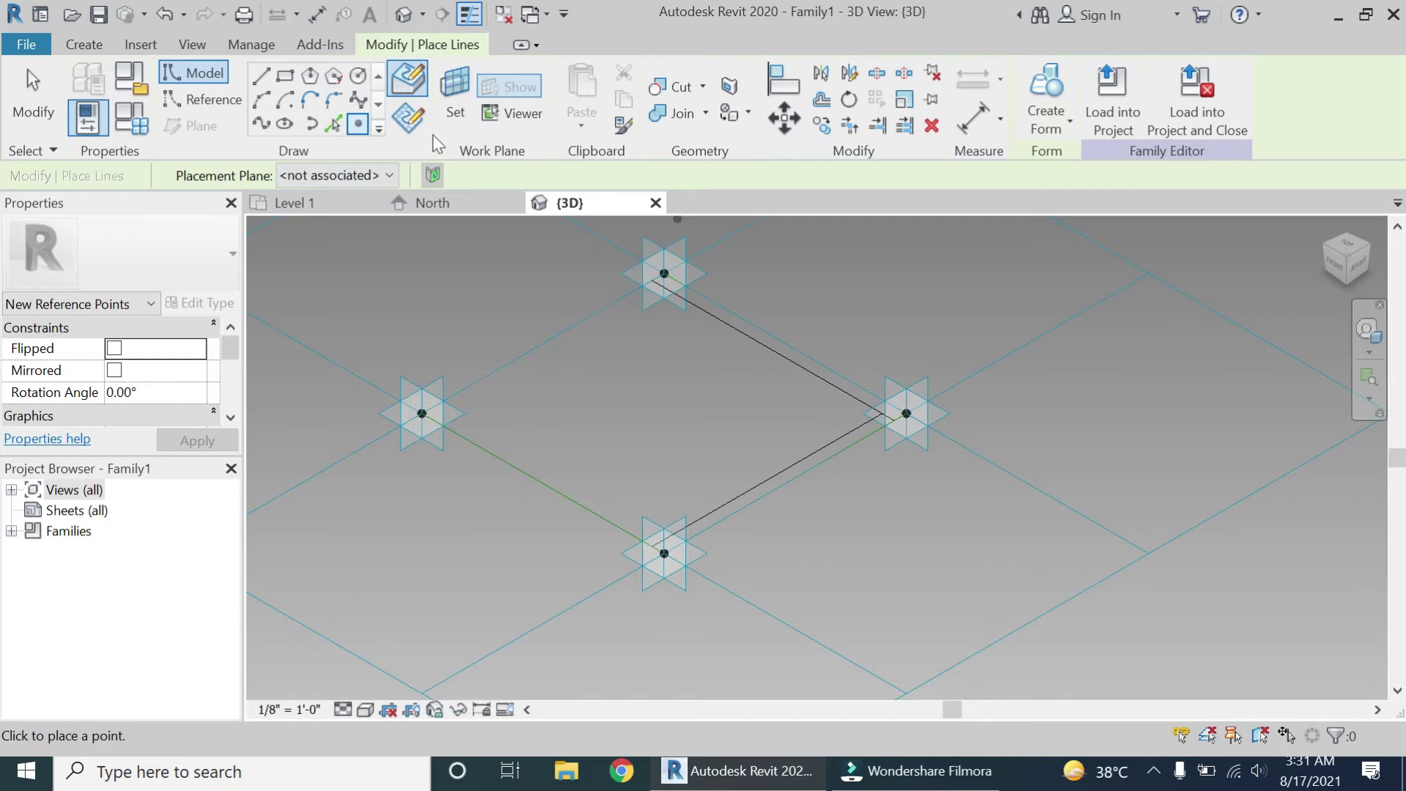
pyautogui.click(415, 119)
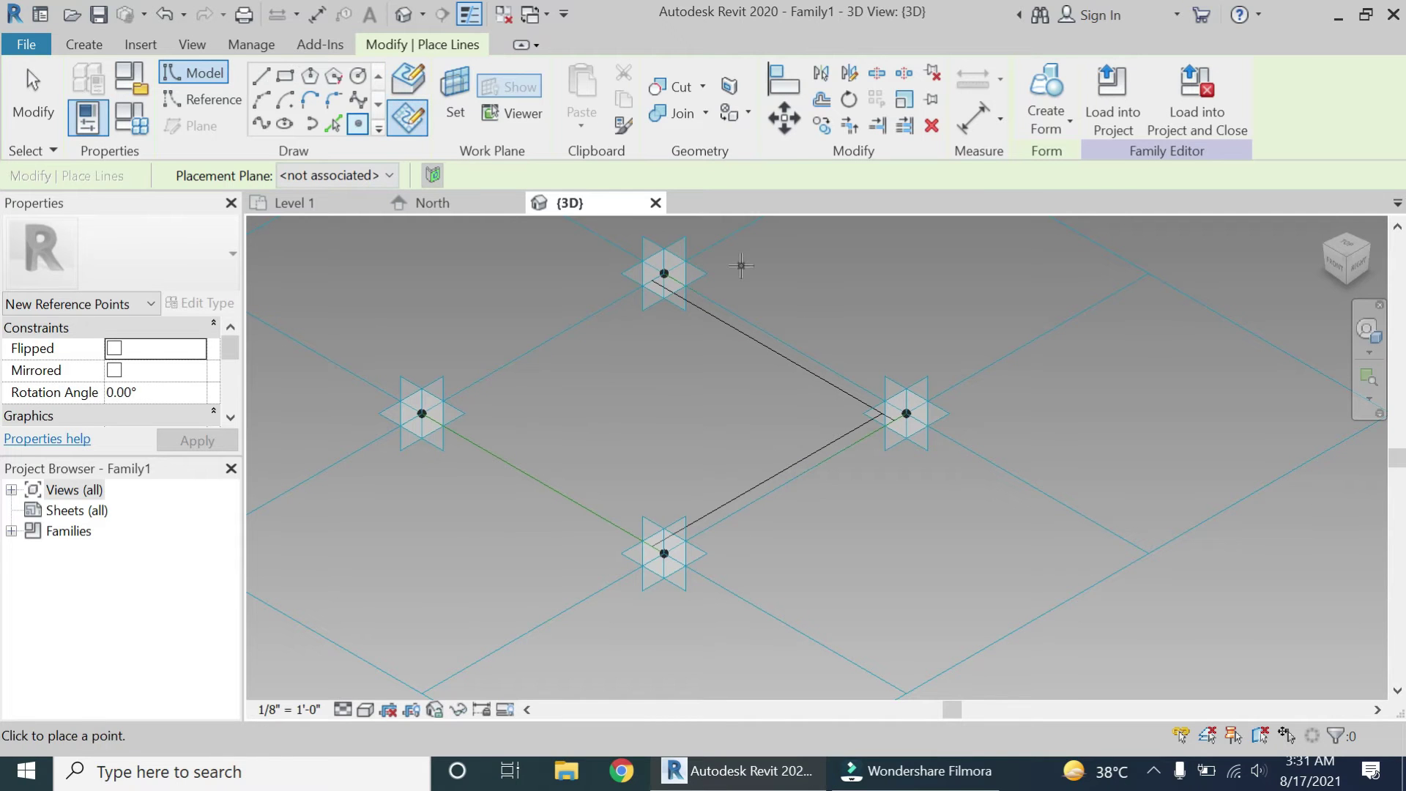
pyautogui.scroll(4, 879, 415)
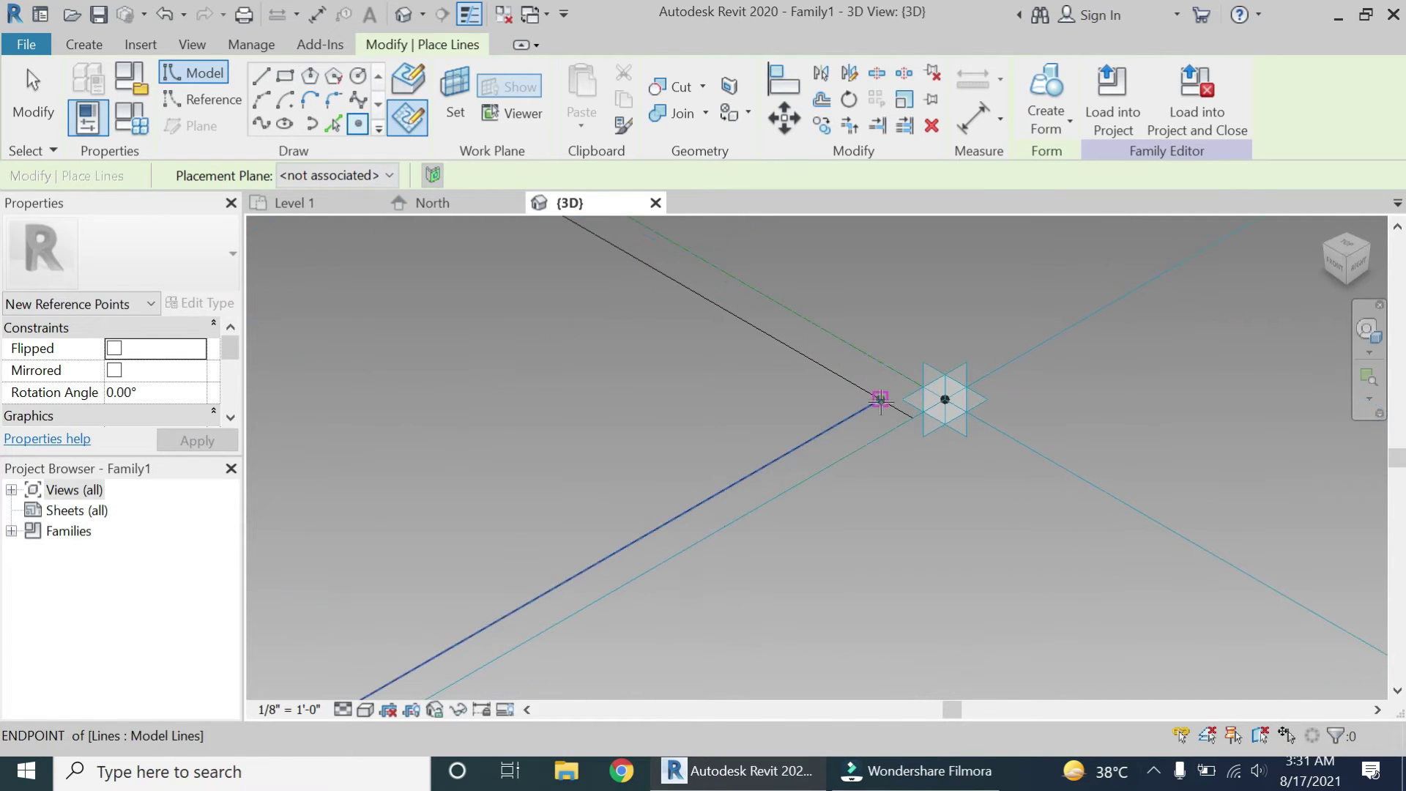
pyautogui.click(880, 400)
pyautogui.press('Escape')
pyautogui.press('Escape')
pyautogui.click(882, 401)
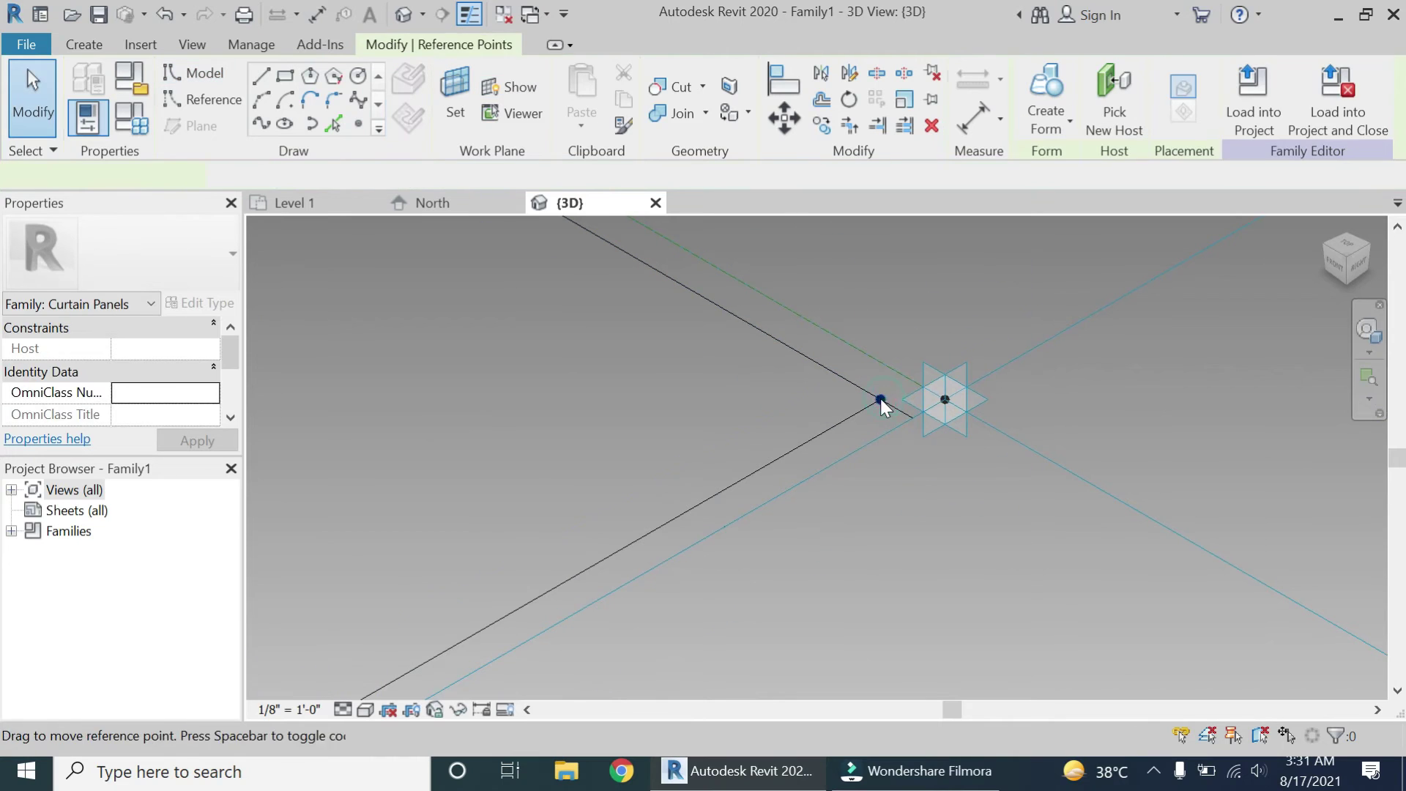
pyautogui.scroll(-4, 160, 396)
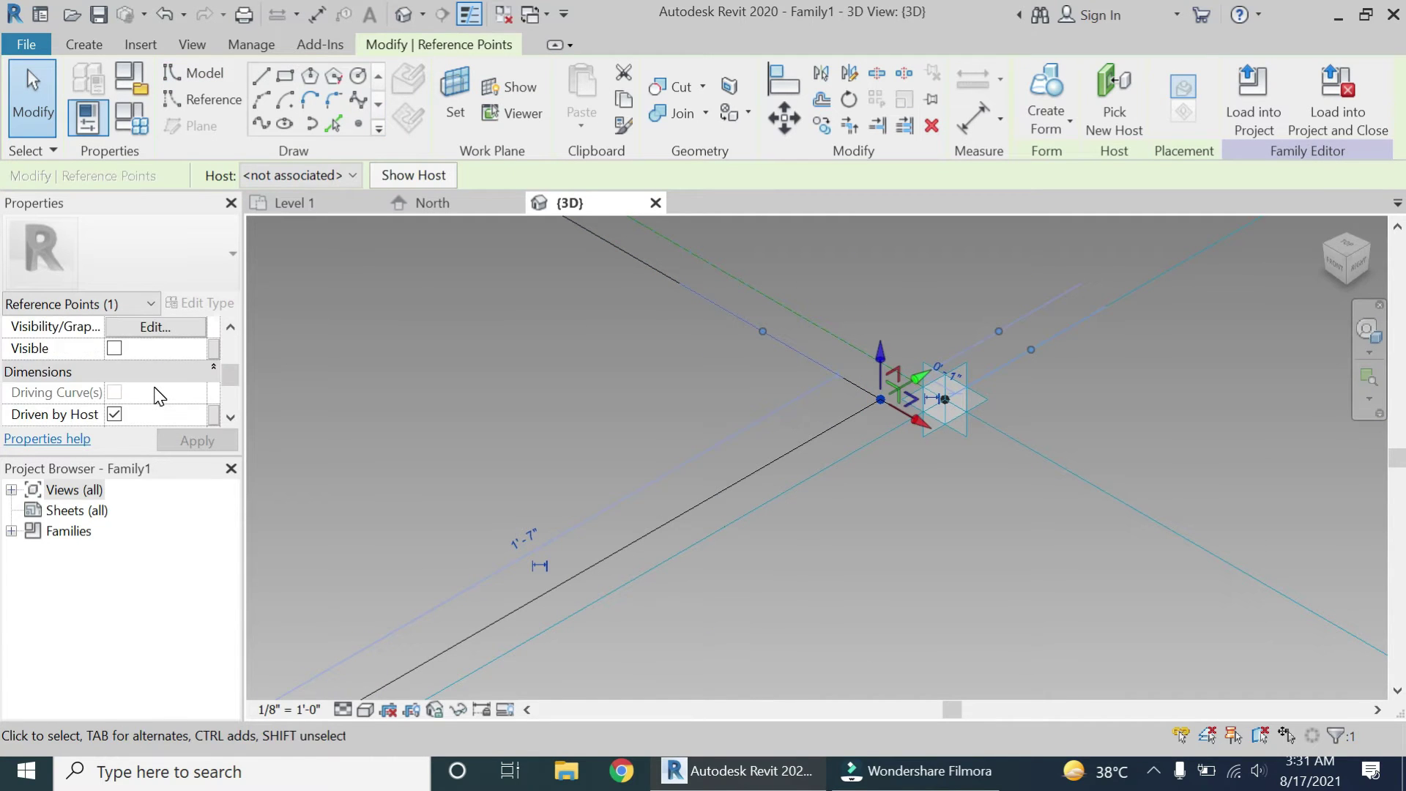
pyautogui.scroll(-2, 160, 396)
pyautogui.click(154, 392)
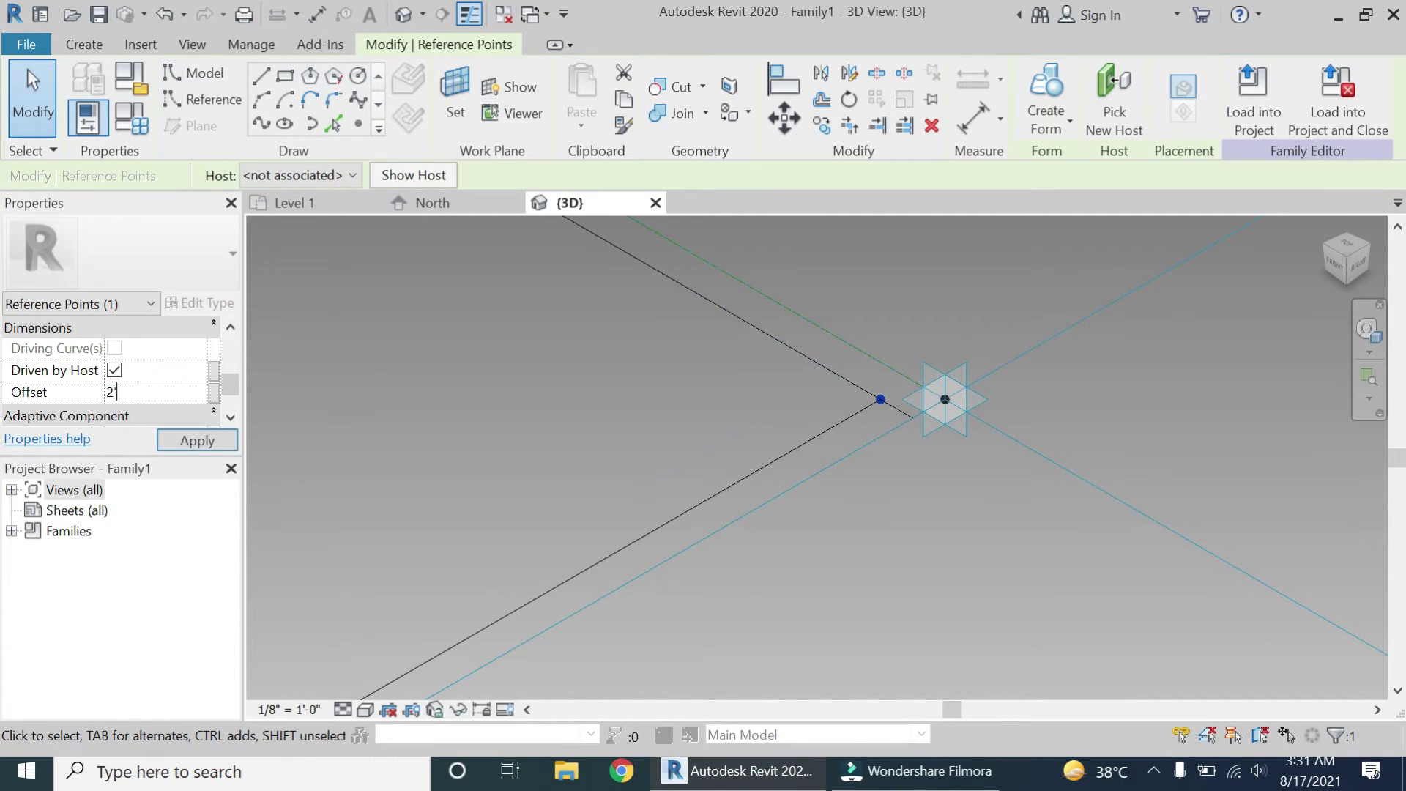
pyautogui.write('2"')
pyautogui.press('Return')
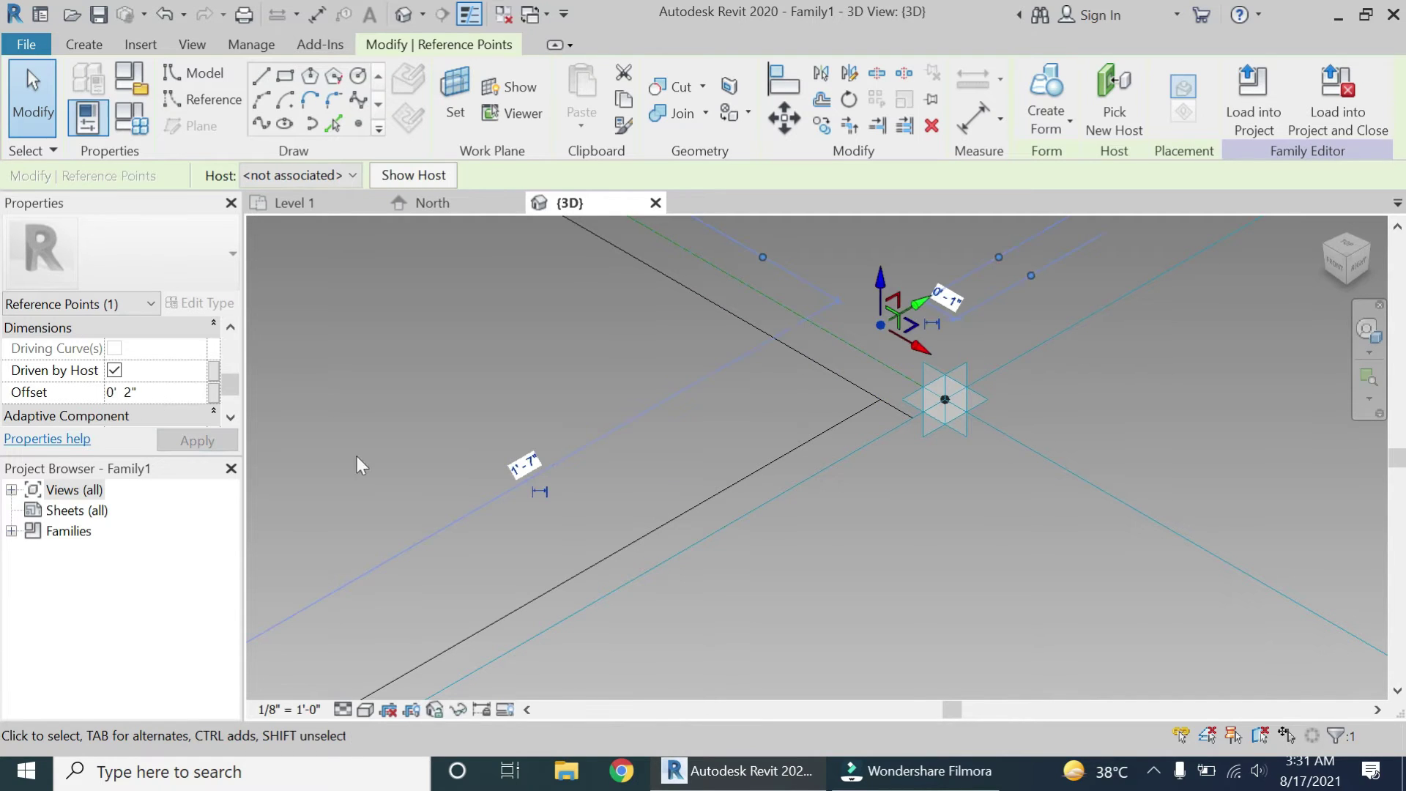
pyautogui.scroll(-2, 714, 507)
pyautogui.press('Escape')
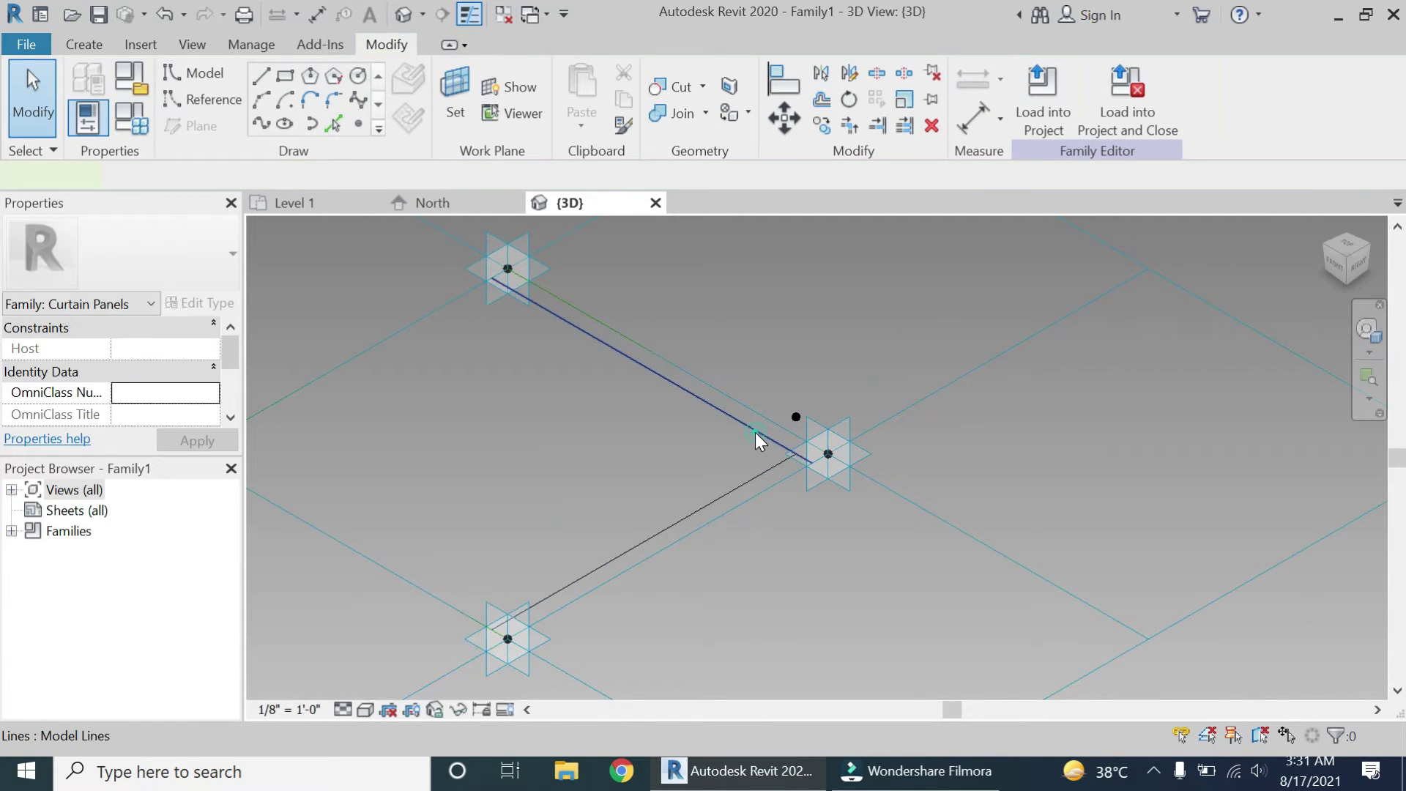
# Step: Delete the upper and lower helper model lines
pyautogui.click(754, 432)
pyautogui.press('Delete')
pyautogui.click(756, 469)
pyautogui.press('Delete')
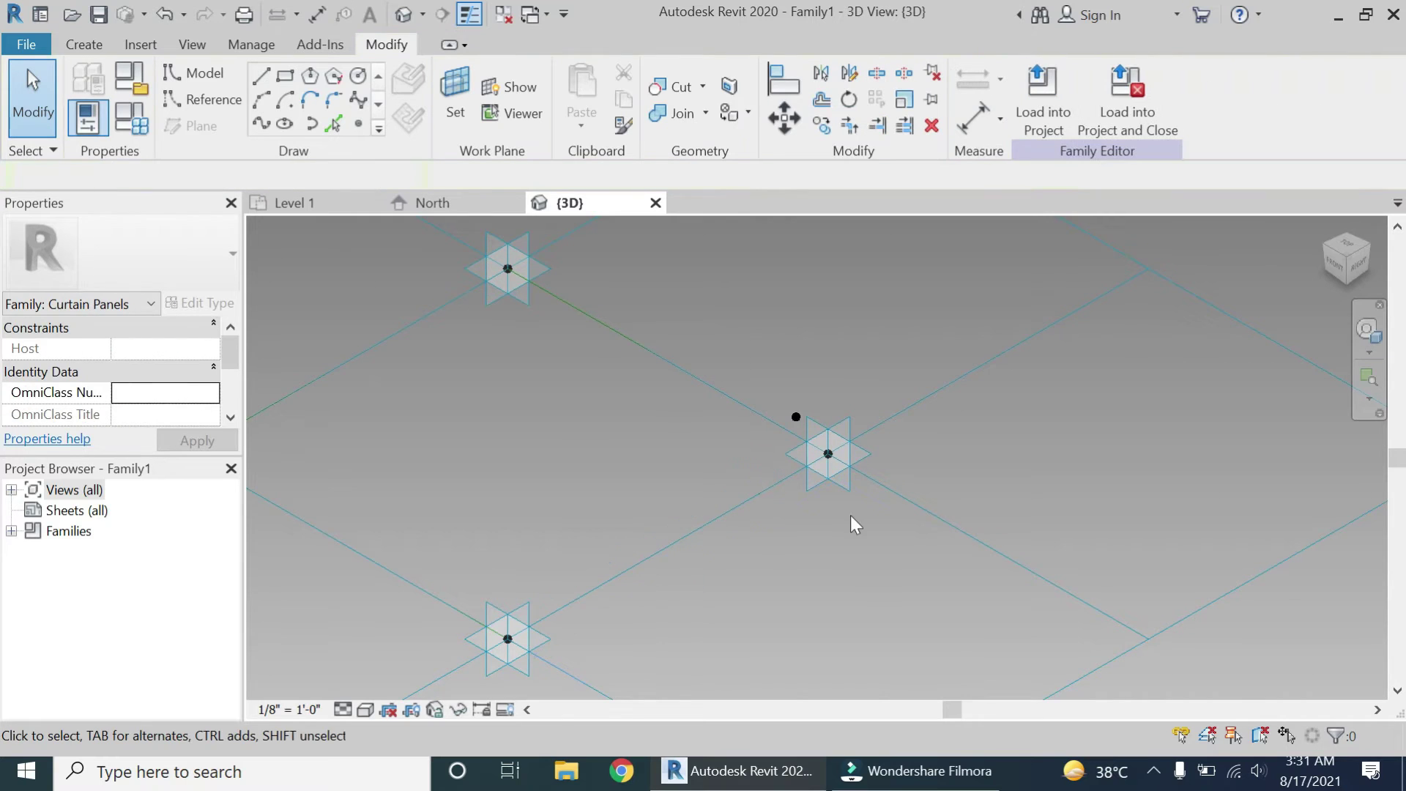
pyautogui.scroll(-2, 854, 515)
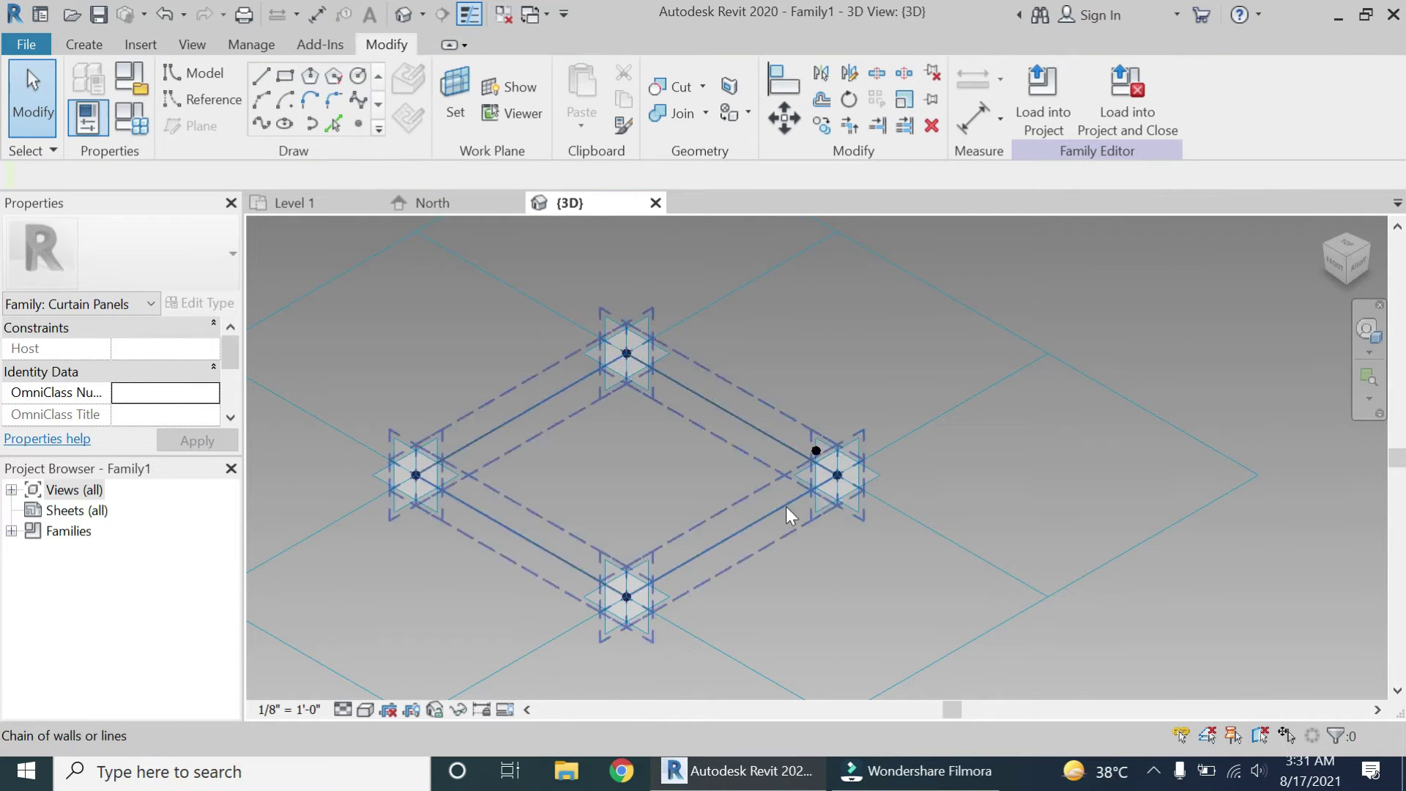
# Step: With 3D snapping on, chain reference lines from the left point to the top point, the offset point and the bottom point
pyautogui.click(213, 100)
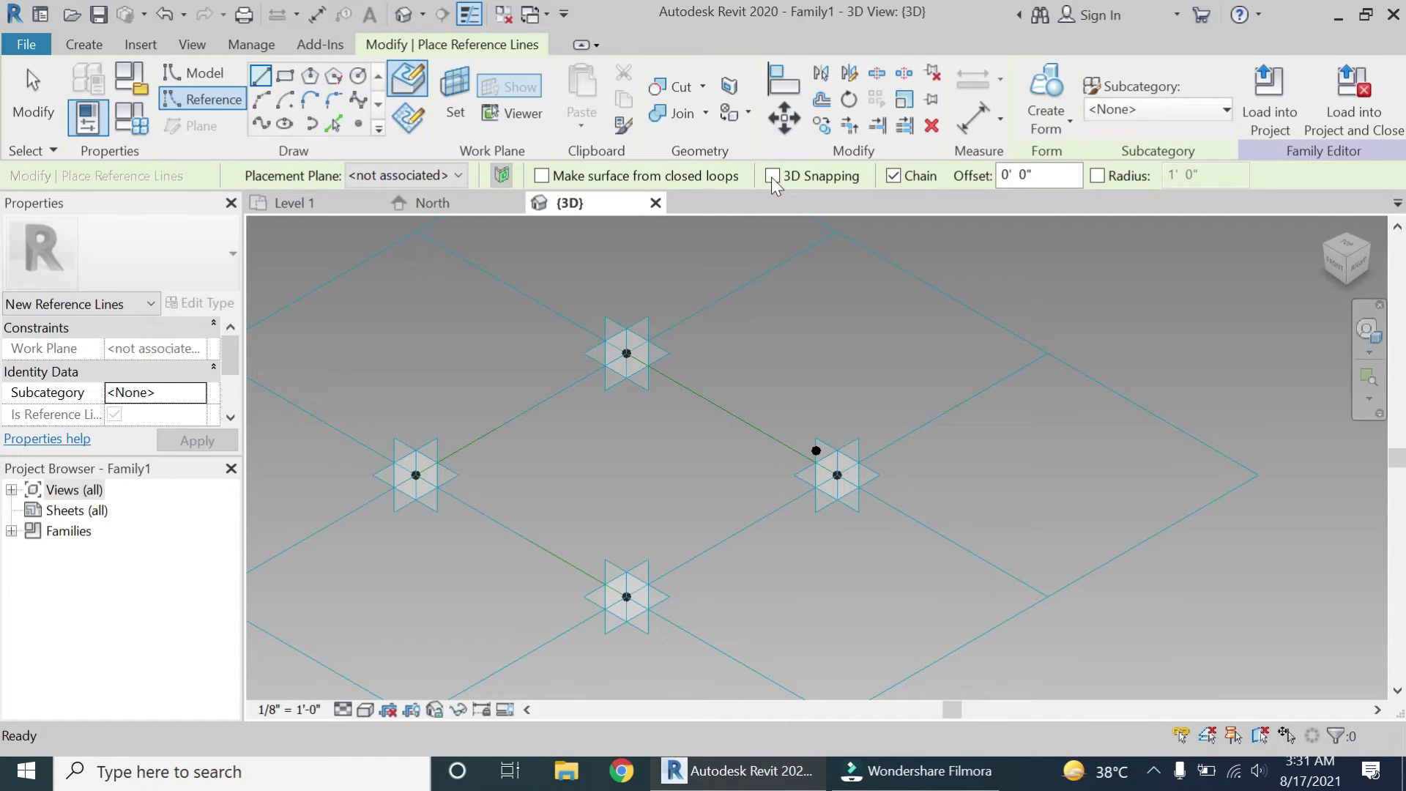
pyautogui.click(772, 176)
pyautogui.click(415, 475)
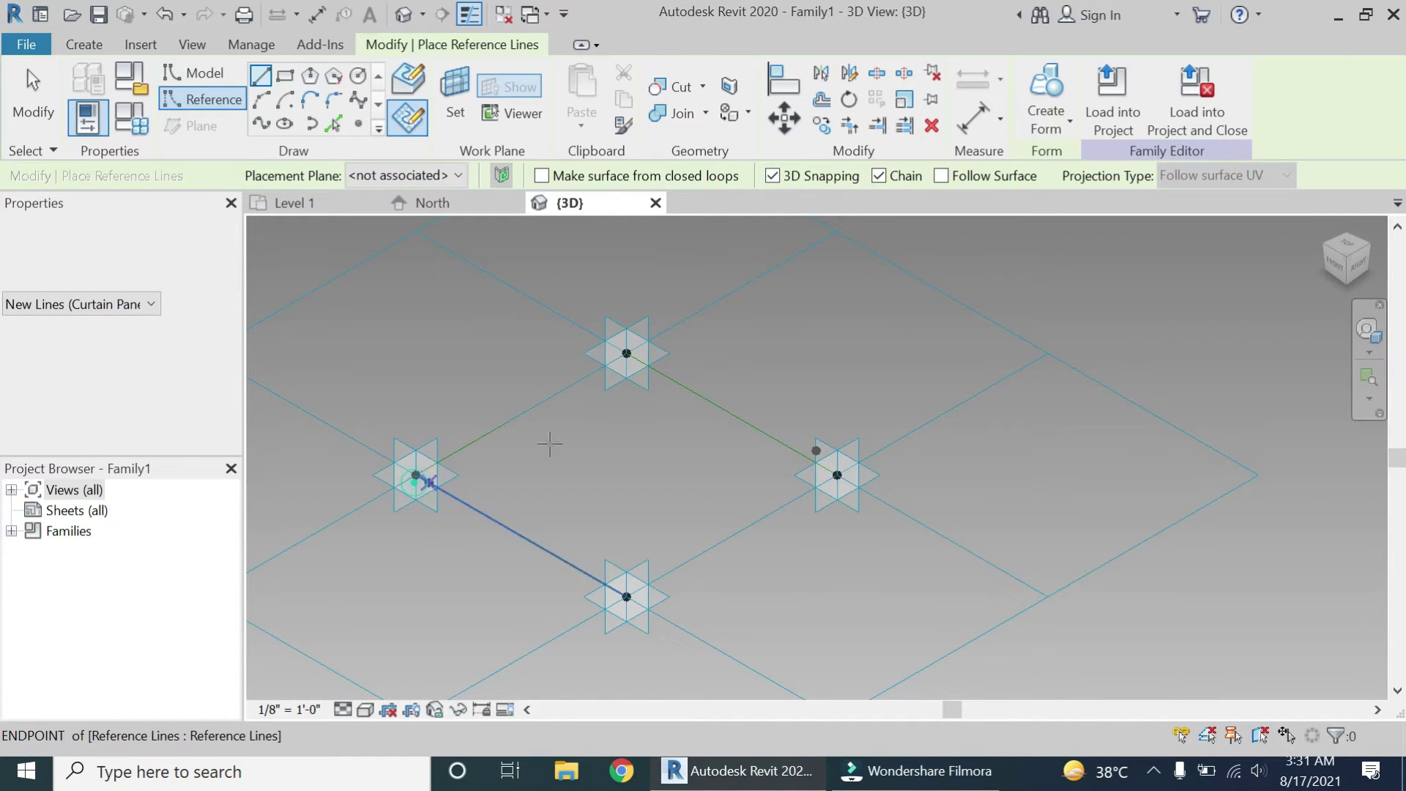
pyautogui.click(627, 354)
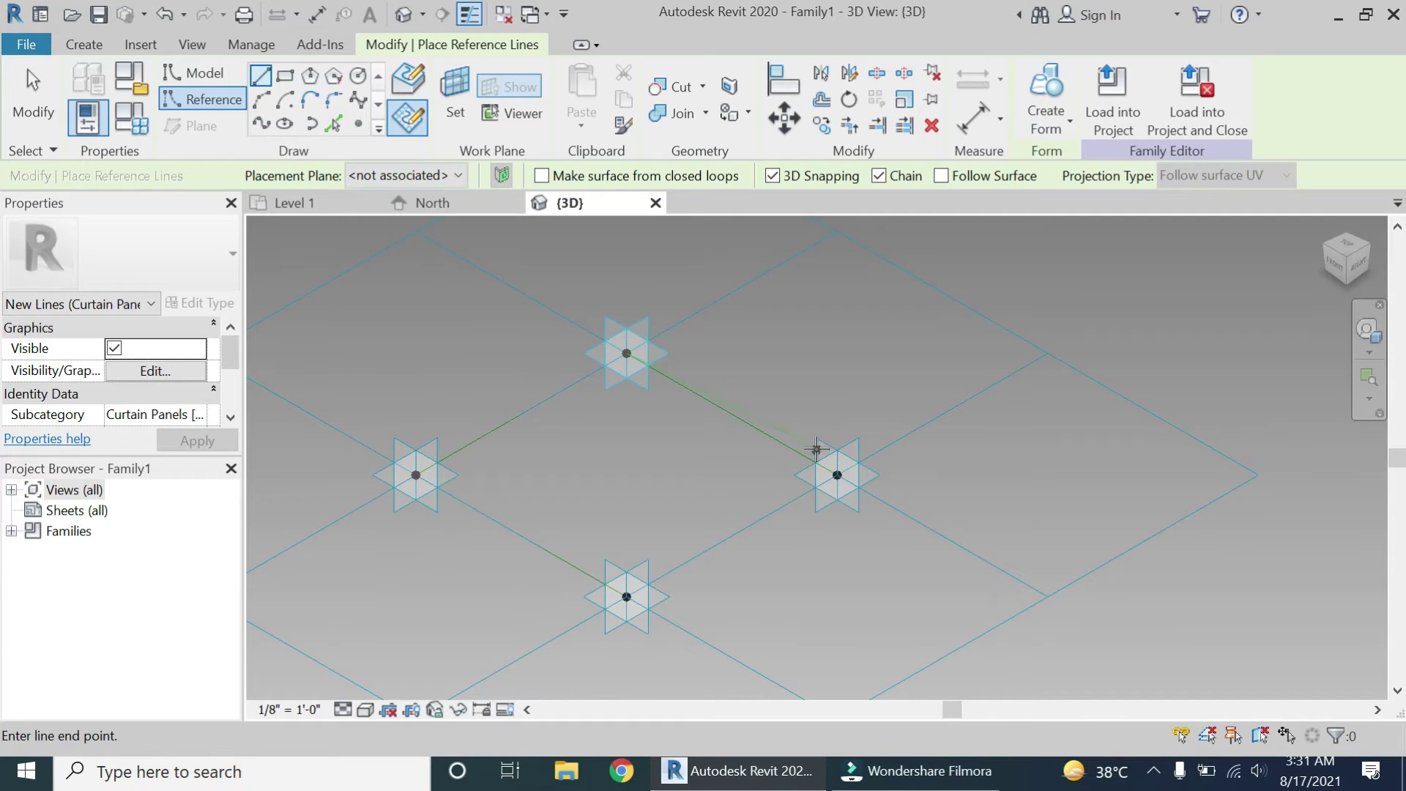
pyautogui.scroll(5, 817, 448)
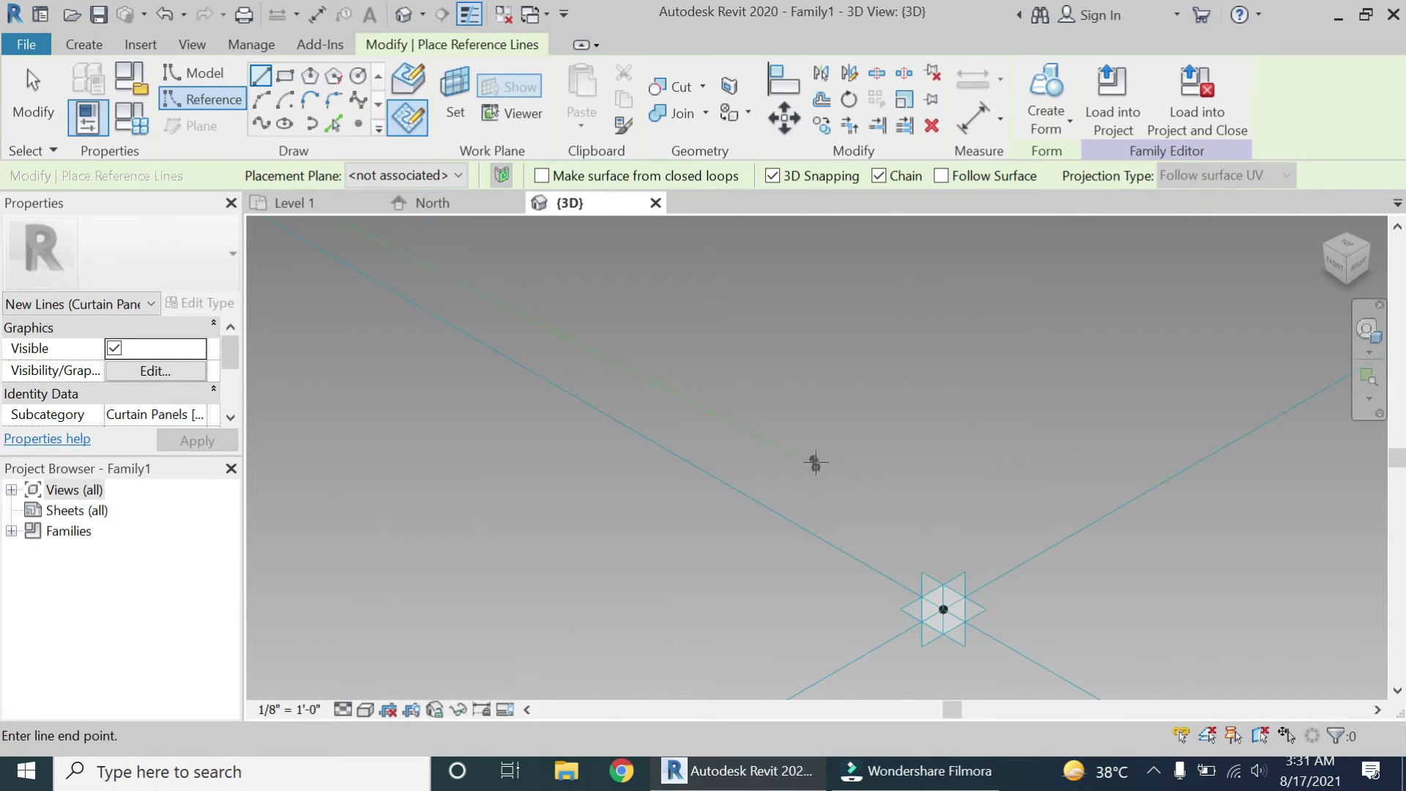
pyautogui.click(815, 462)
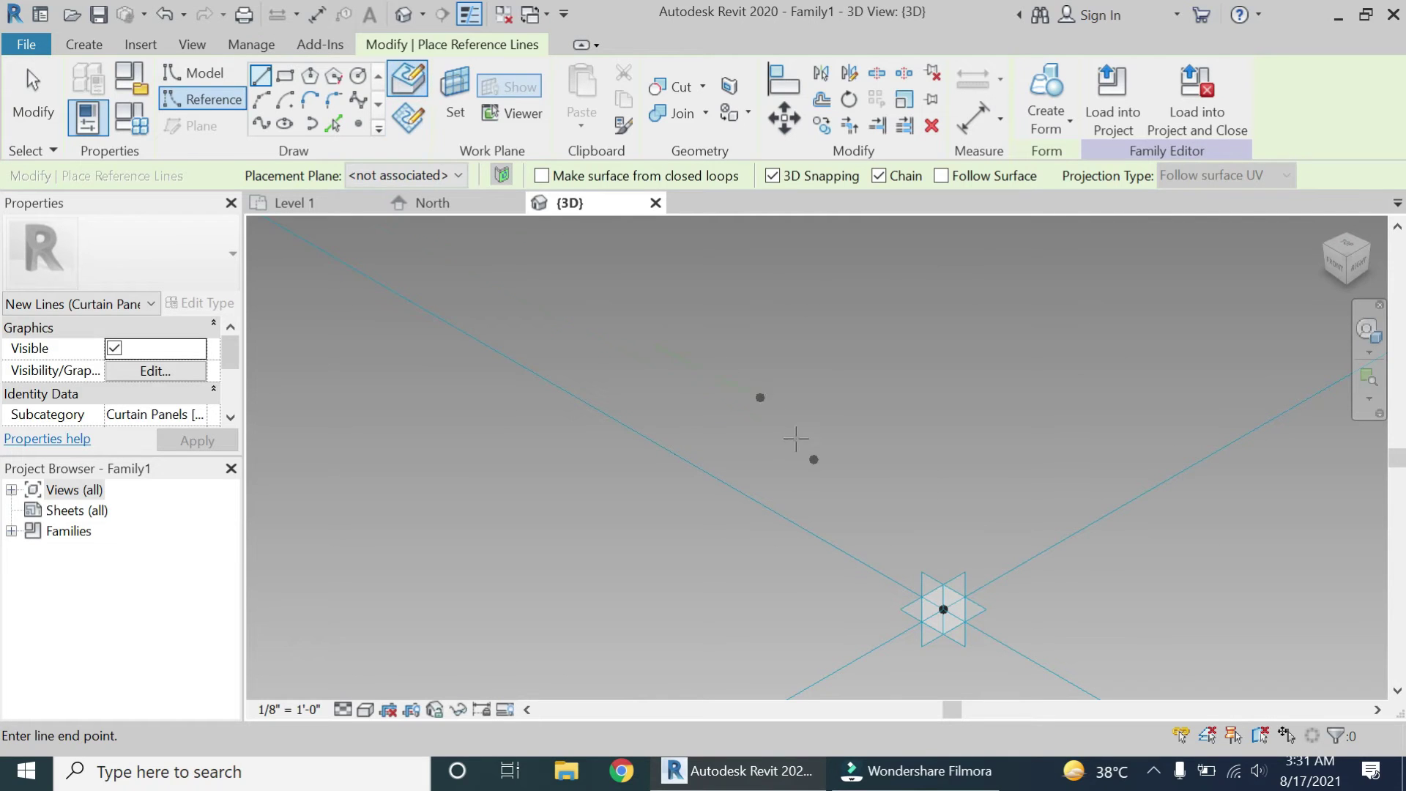
pyautogui.scroll(-5, 893, 353)
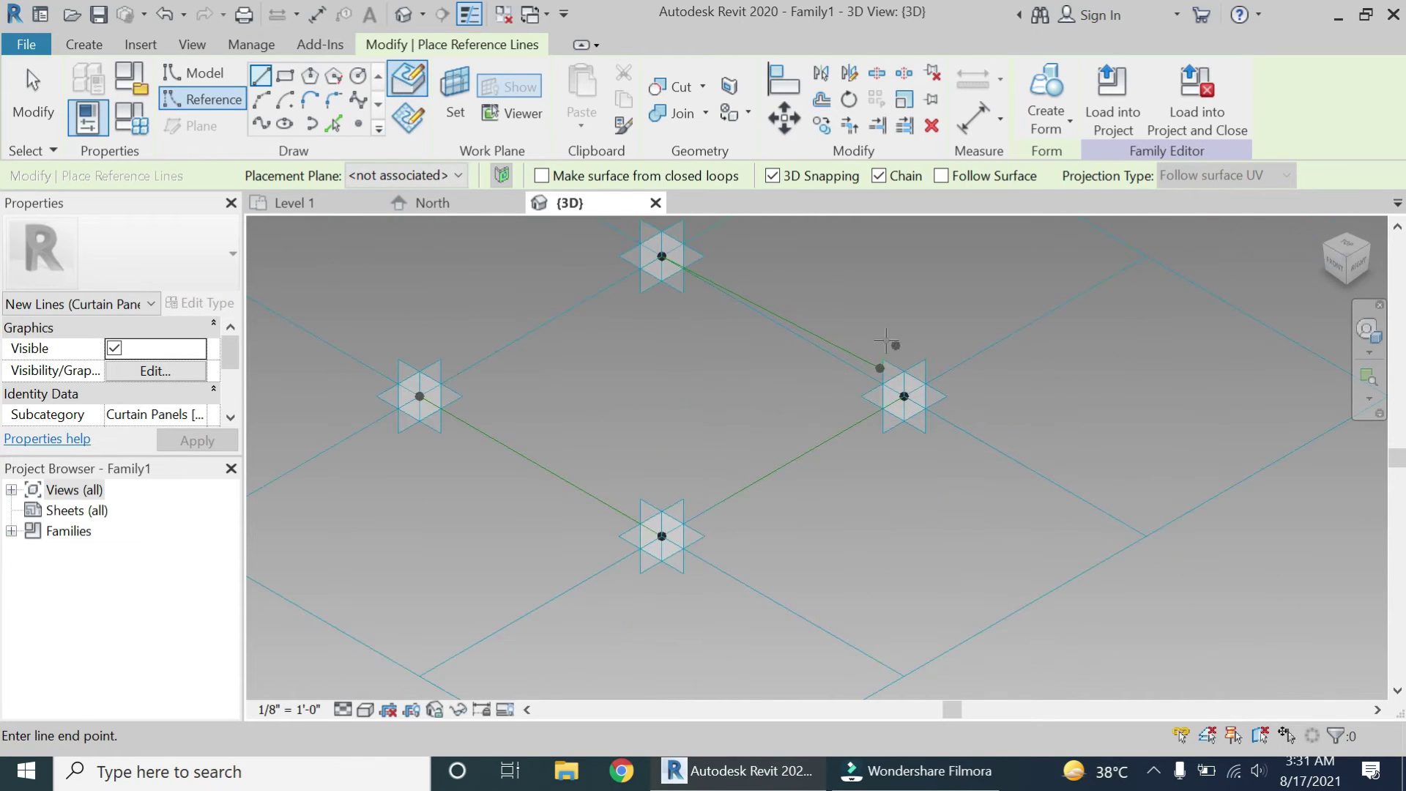
pyautogui.click(662, 535)
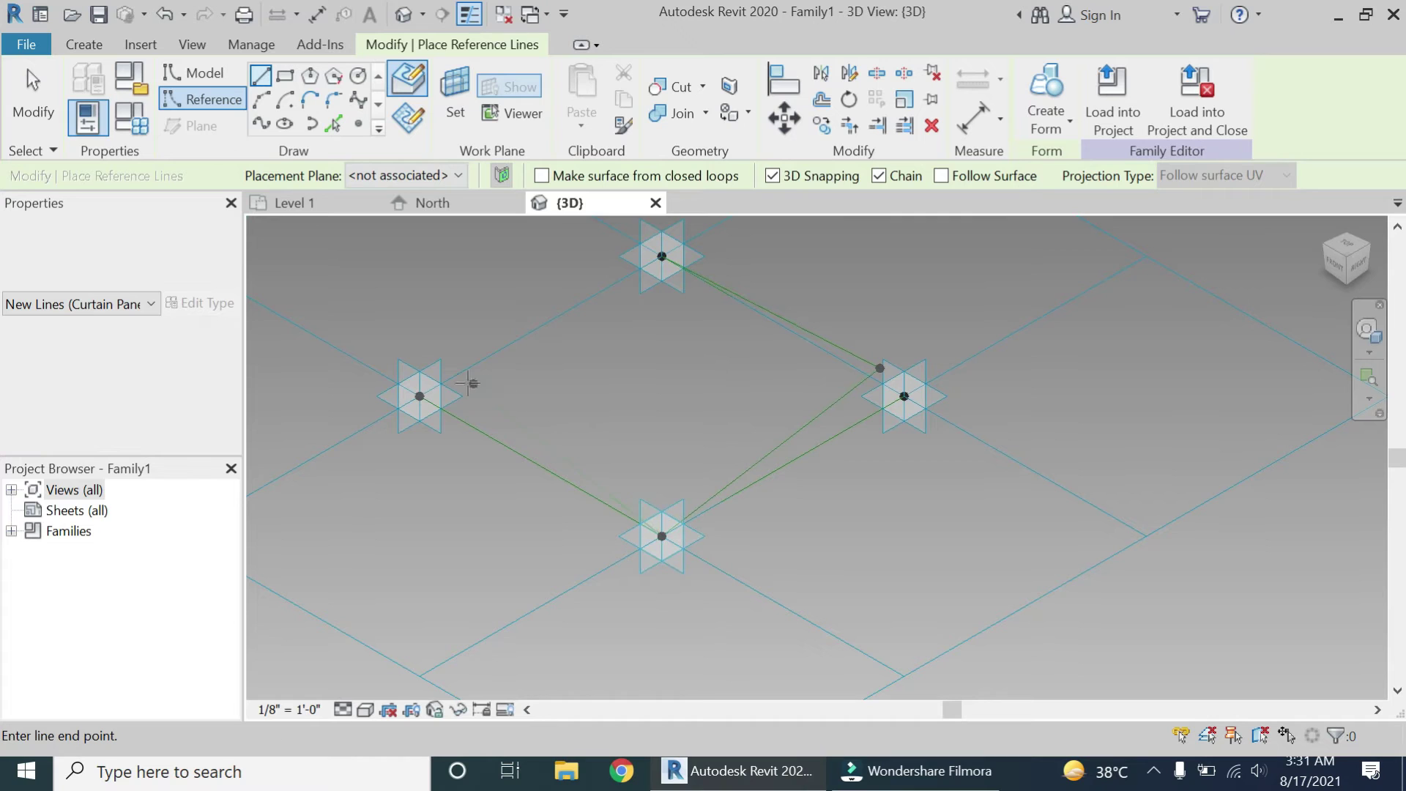
pyautogui.press('Escape')
pyautogui.press('Escape')
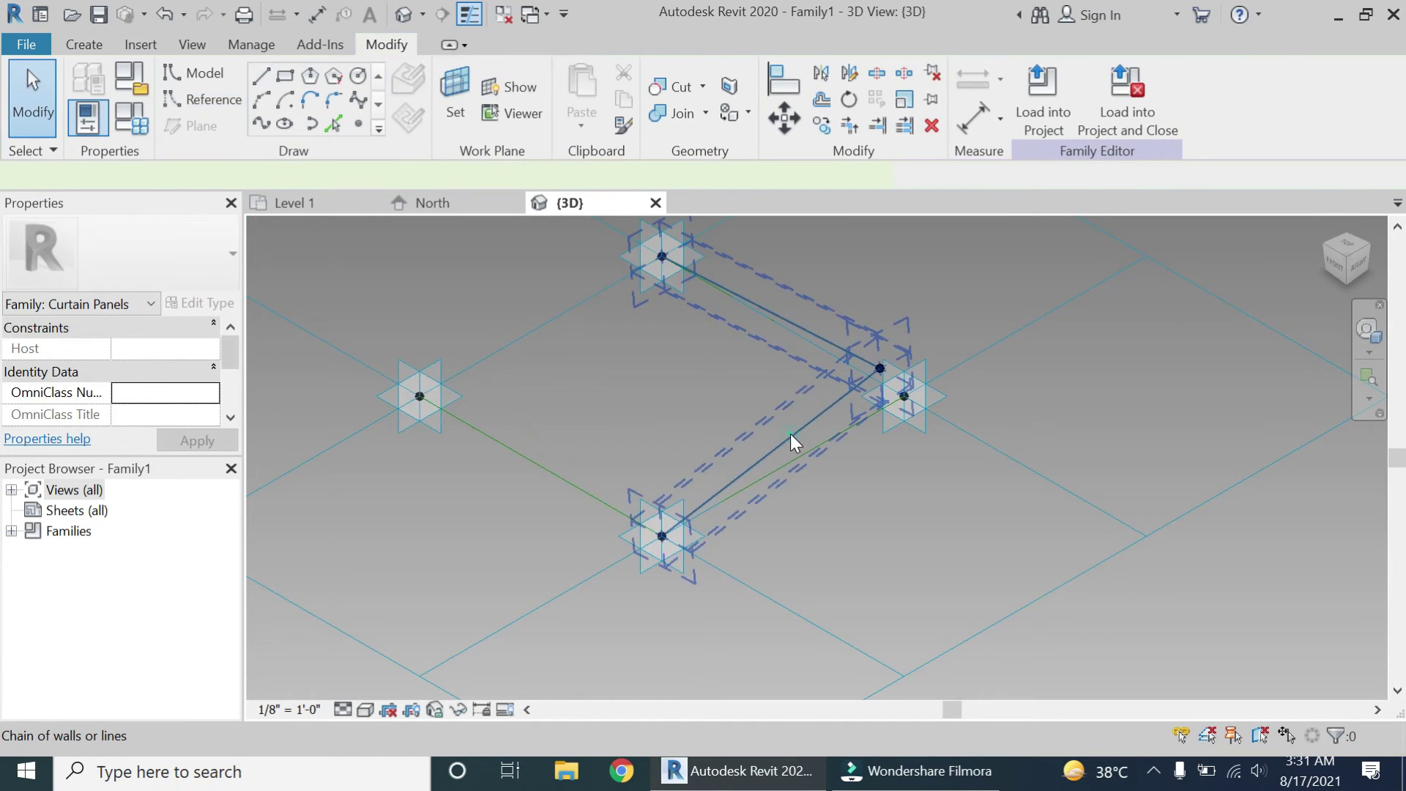
# Step: Select the four reference lines and create a solid form from them
pyautogui.click(789, 434)
pyautogui.keyDown('ctrl'); pyautogui.click(560, 468); pyautogui.keyUp('ctrl')
pyautogui.keyDown('ctrl'); pyautogui.click(557, 326); pyautogui.keyUp('ctrl')
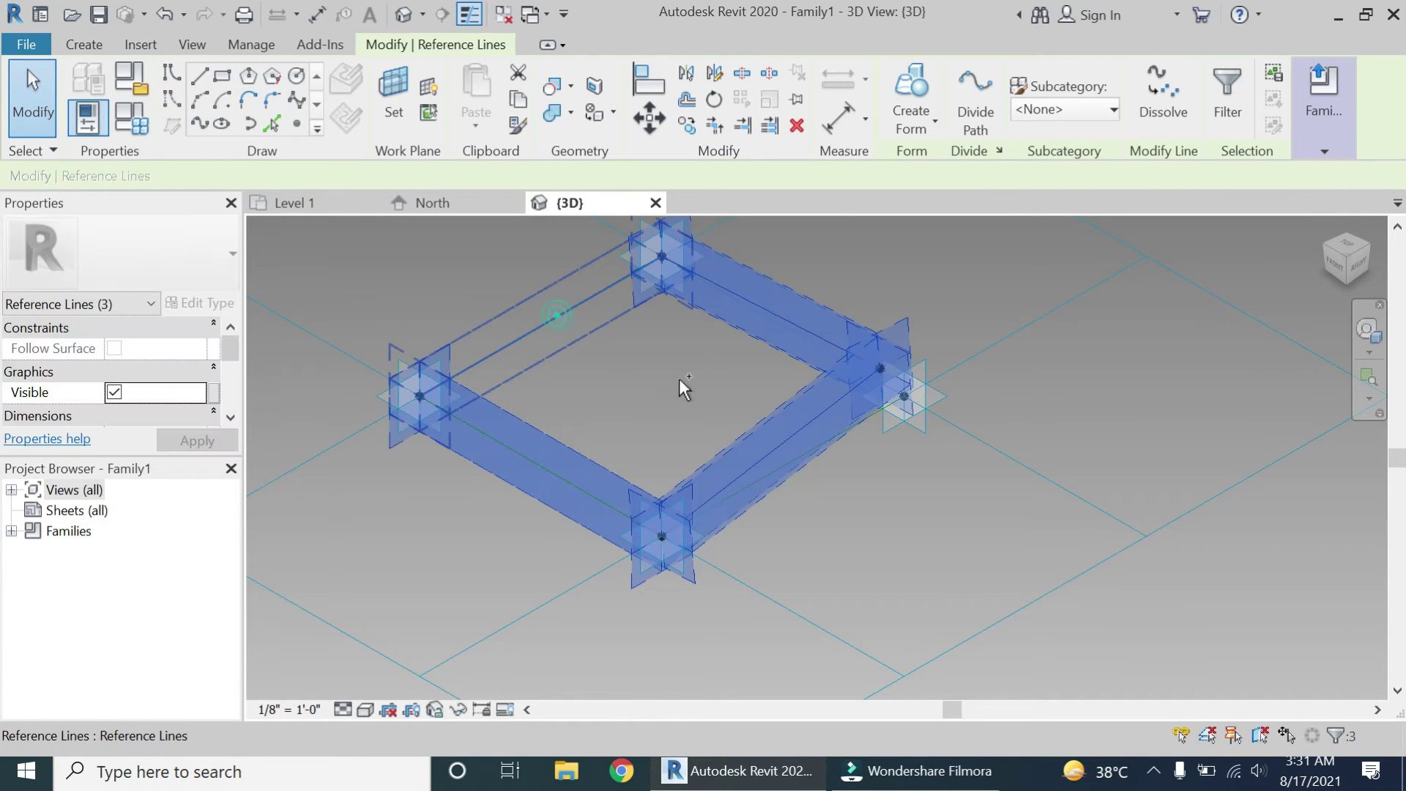
pyautogui.click(904, 91)
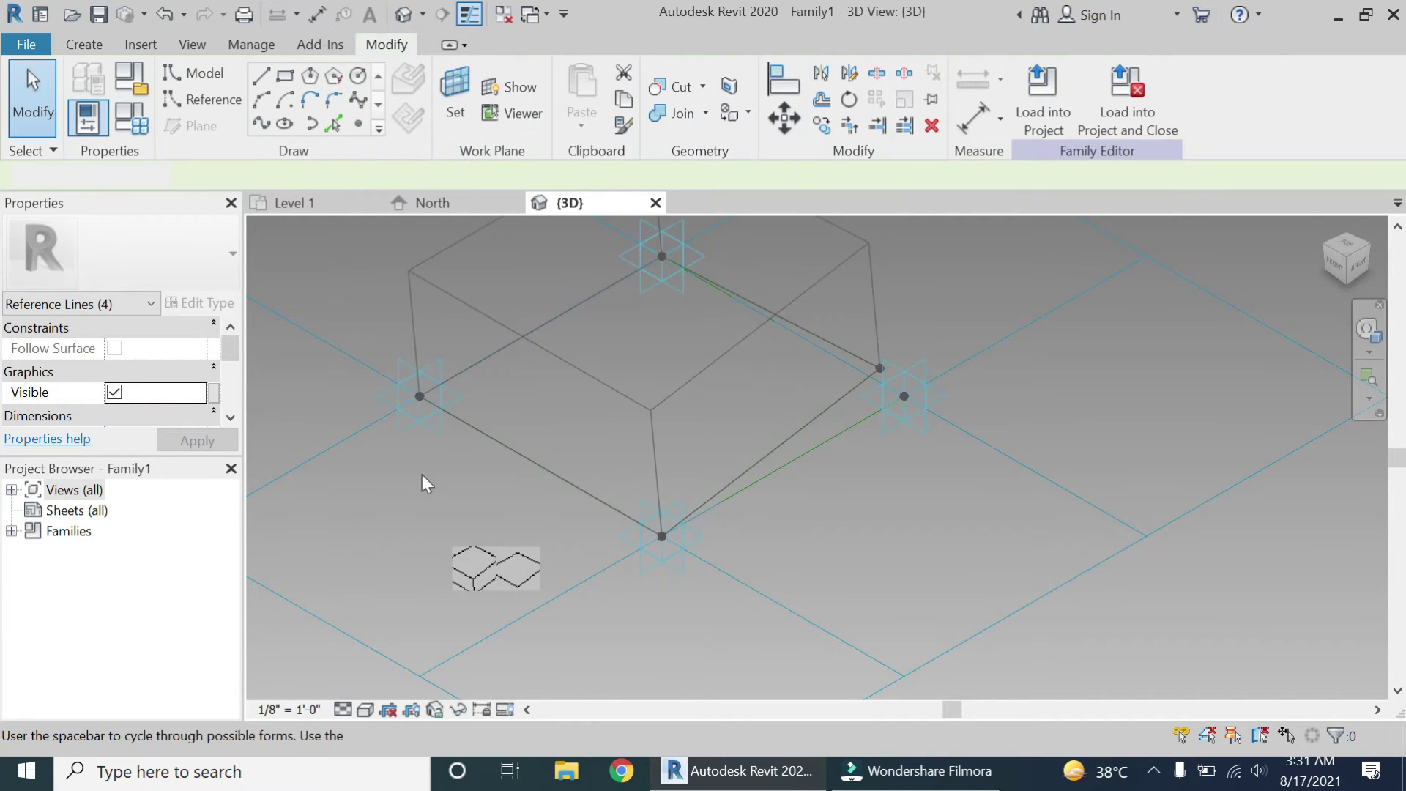
pyautogui.click(472, 563)
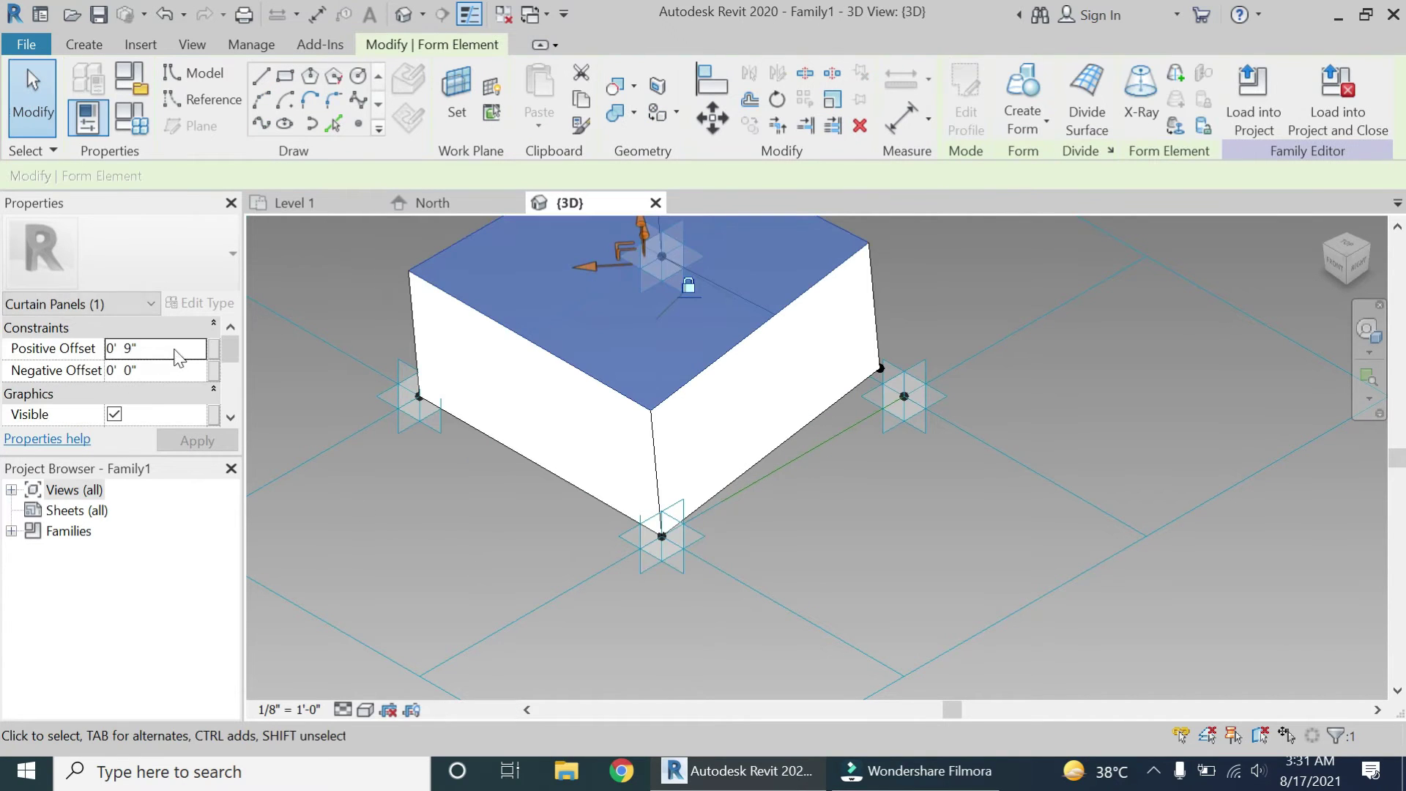
# Step: Set the form's Positive Offset to 1" to make it a thin slab
pyautogui.click(173, 348)
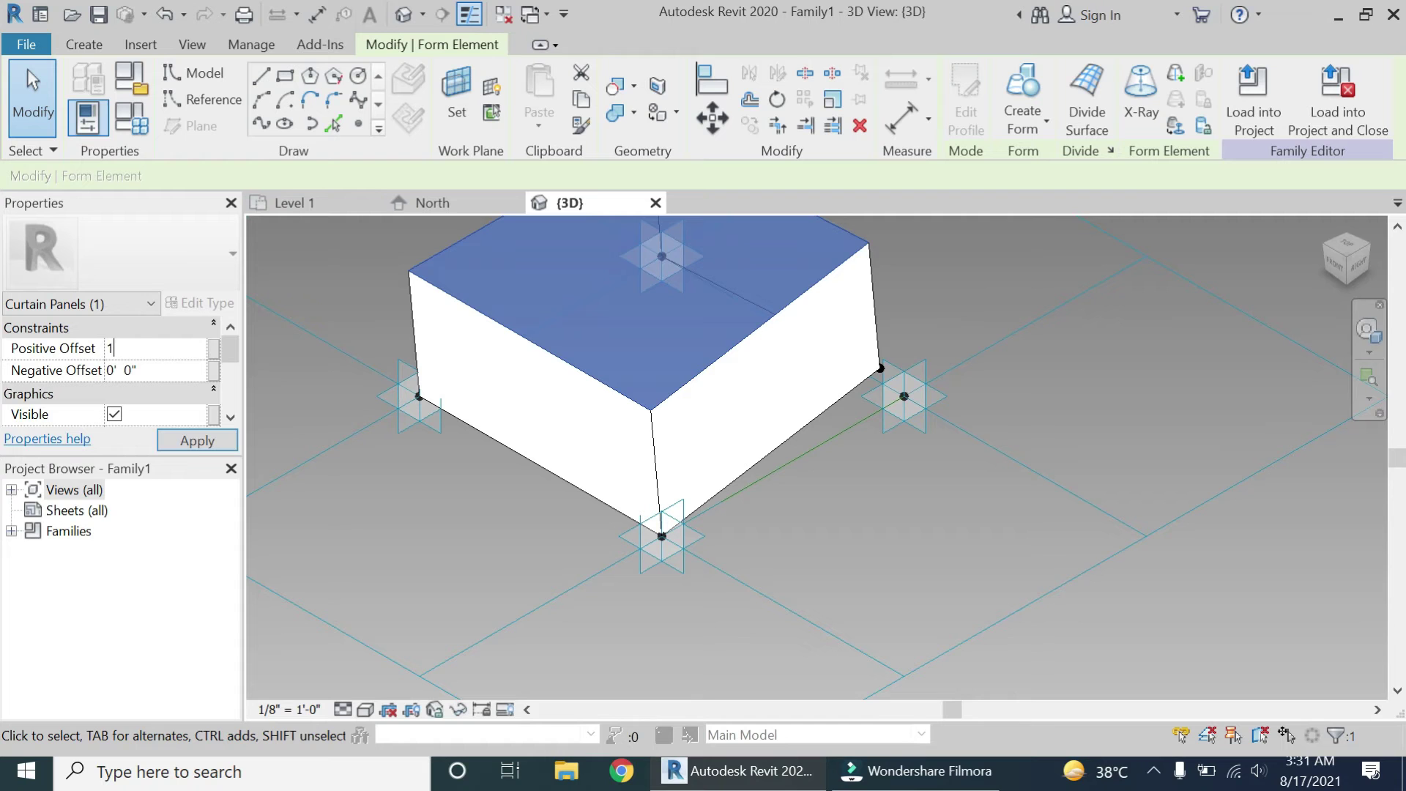
pyautogui.write('1"')
pyautogui.press('Return')
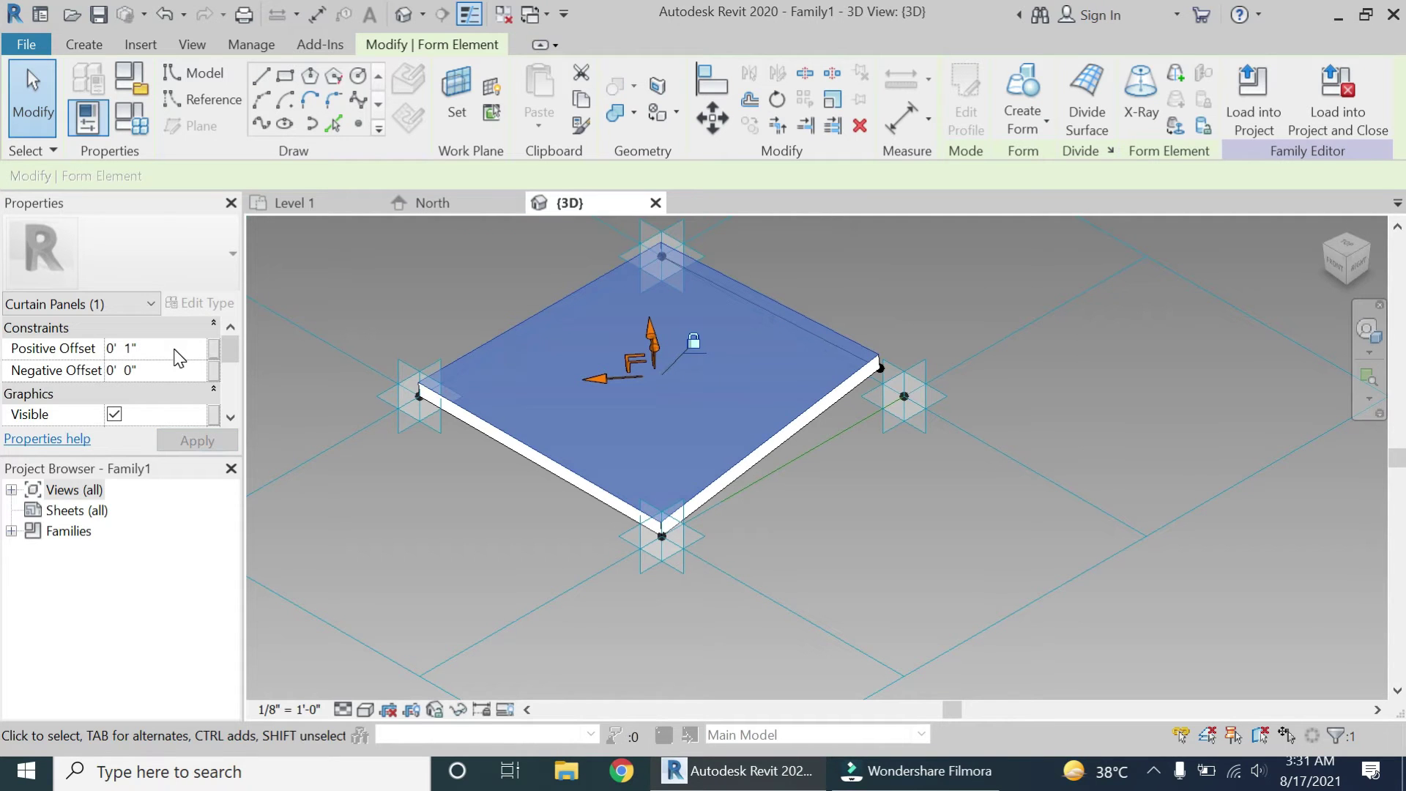
pyautogui.click(455, 317)
pyautogui.scroll(-3, 454, 316)
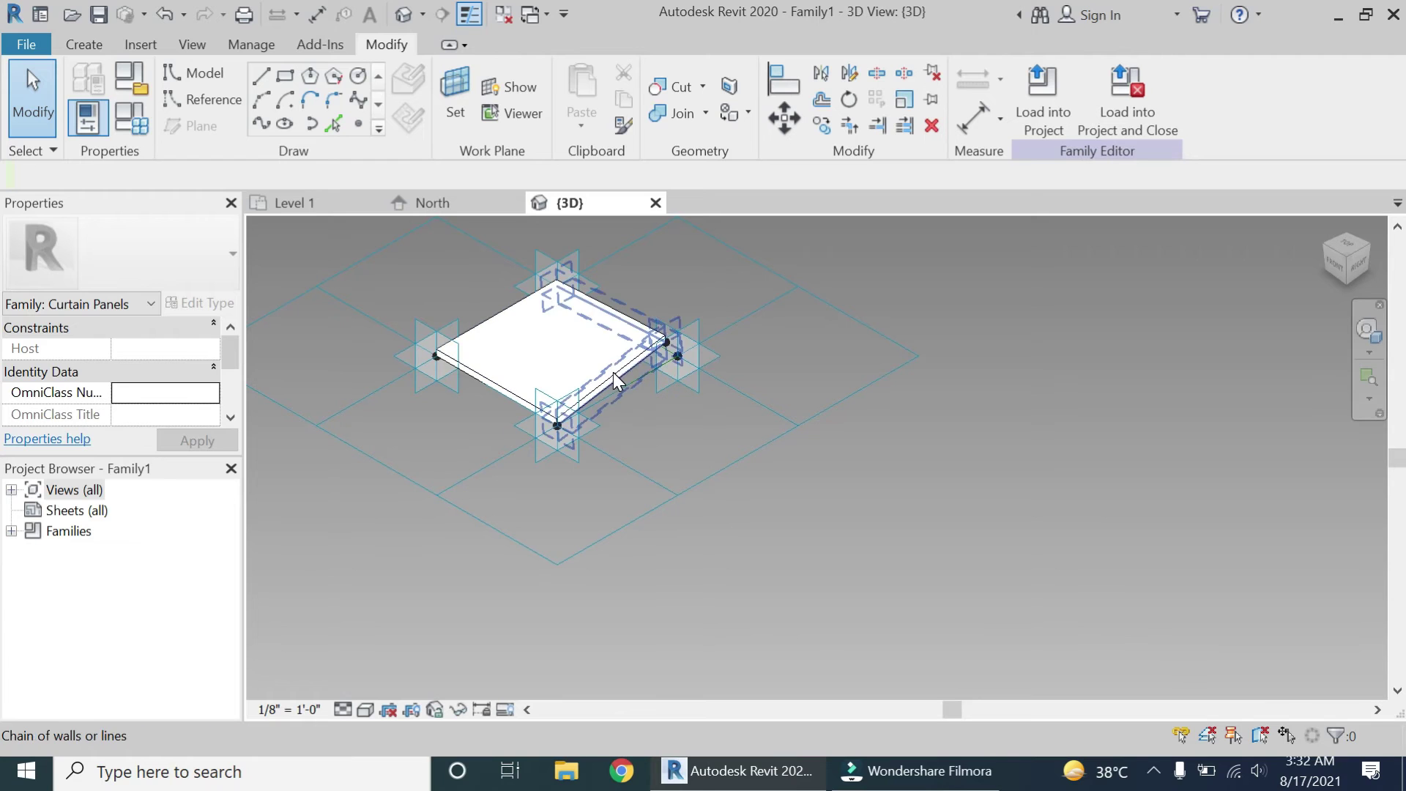
# Step: Link the slab's Material property to a new family parameter named 'material'
pyautogui.press('Tab')
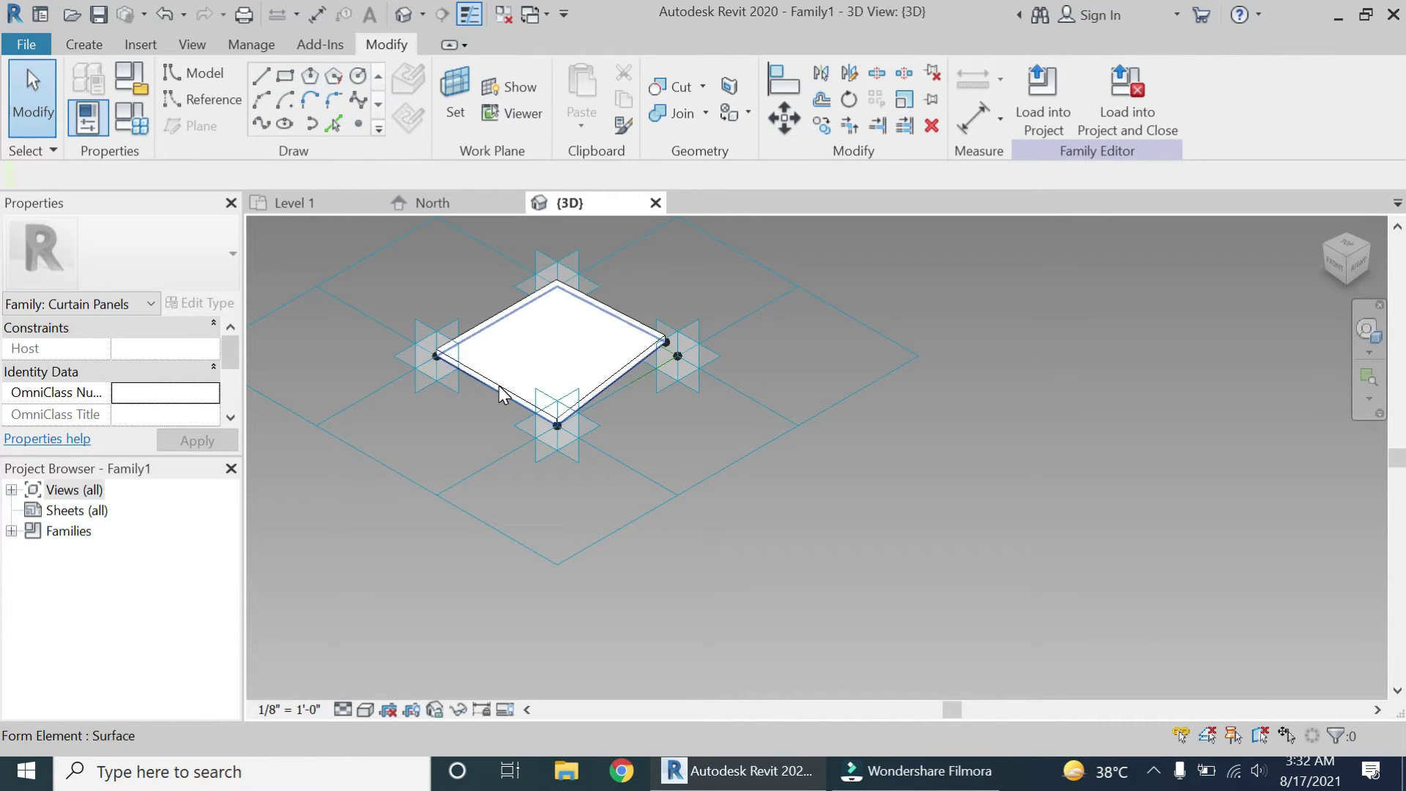
pyautogui.click(499, 387)
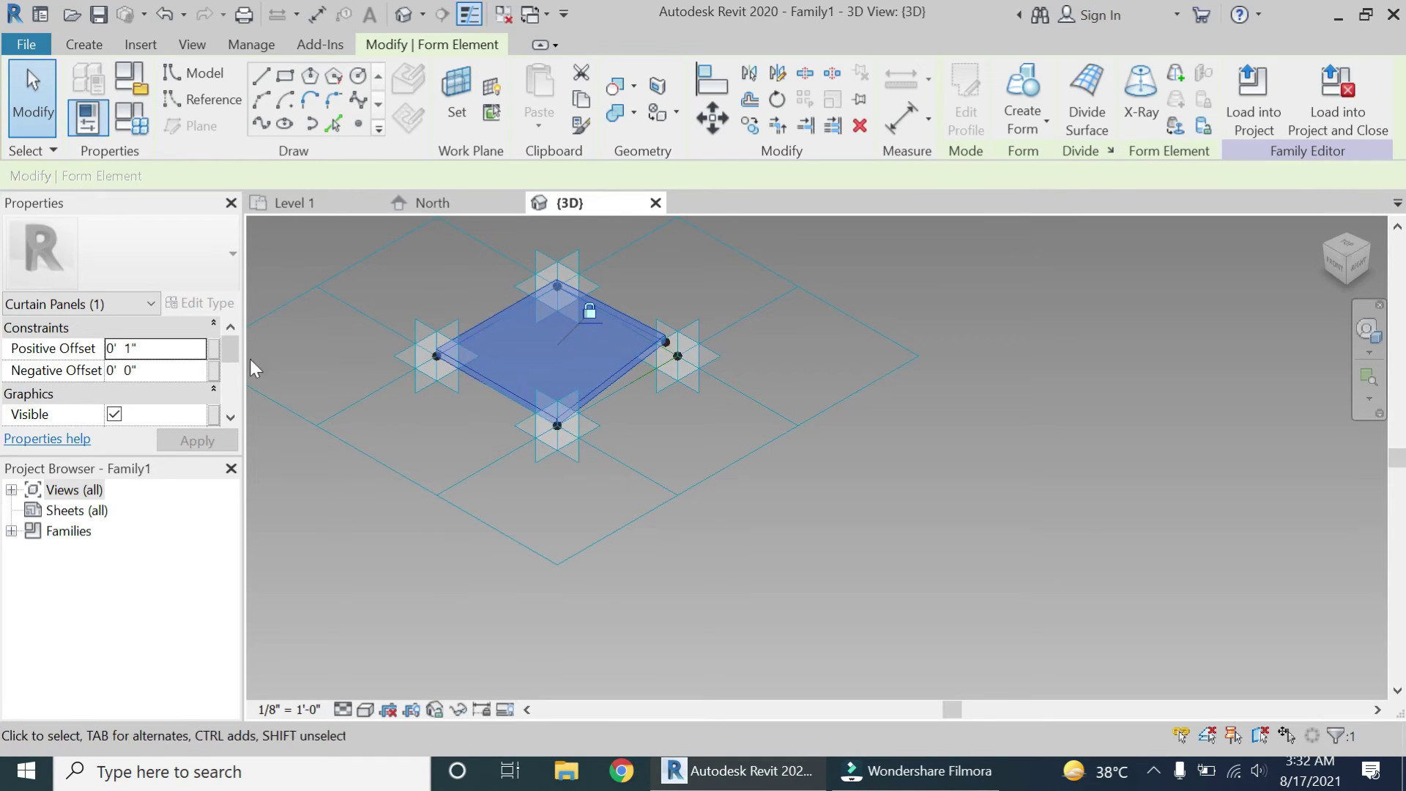
pyautogui.scroll(-2, 213, 378)
pyautogui.click(215, 395)
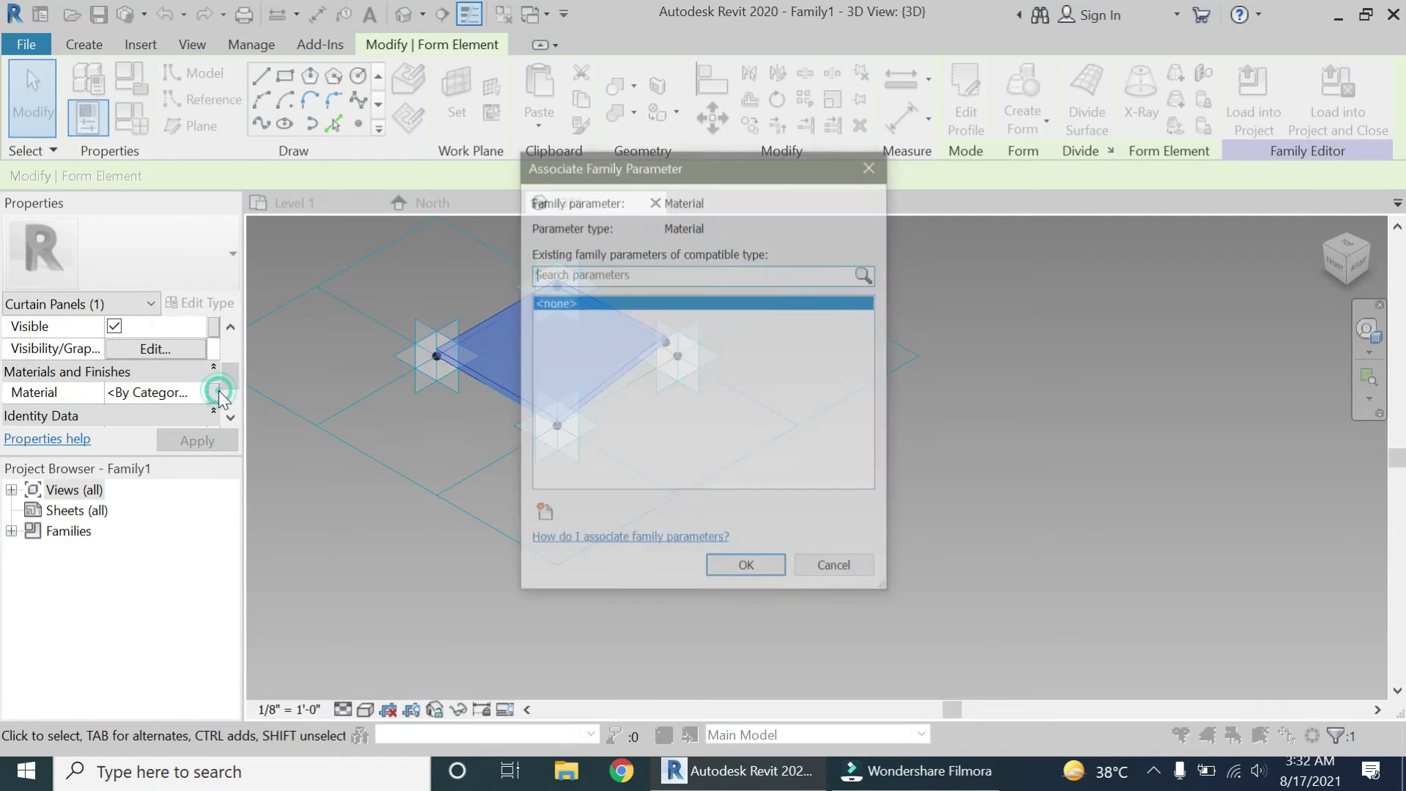
pyautogui.click(541, 515)
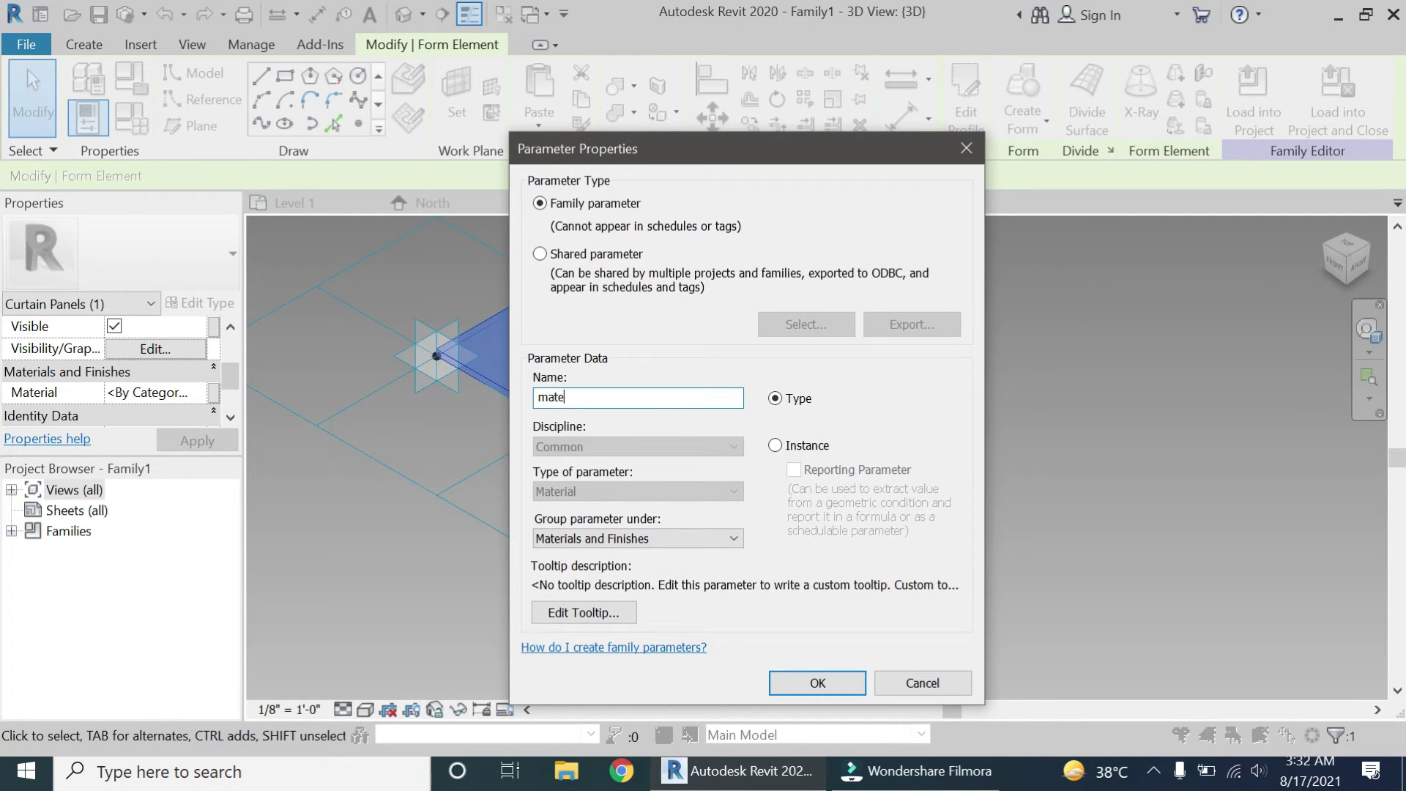
pyautogui.press('Return')
pyautogui.press('Return')
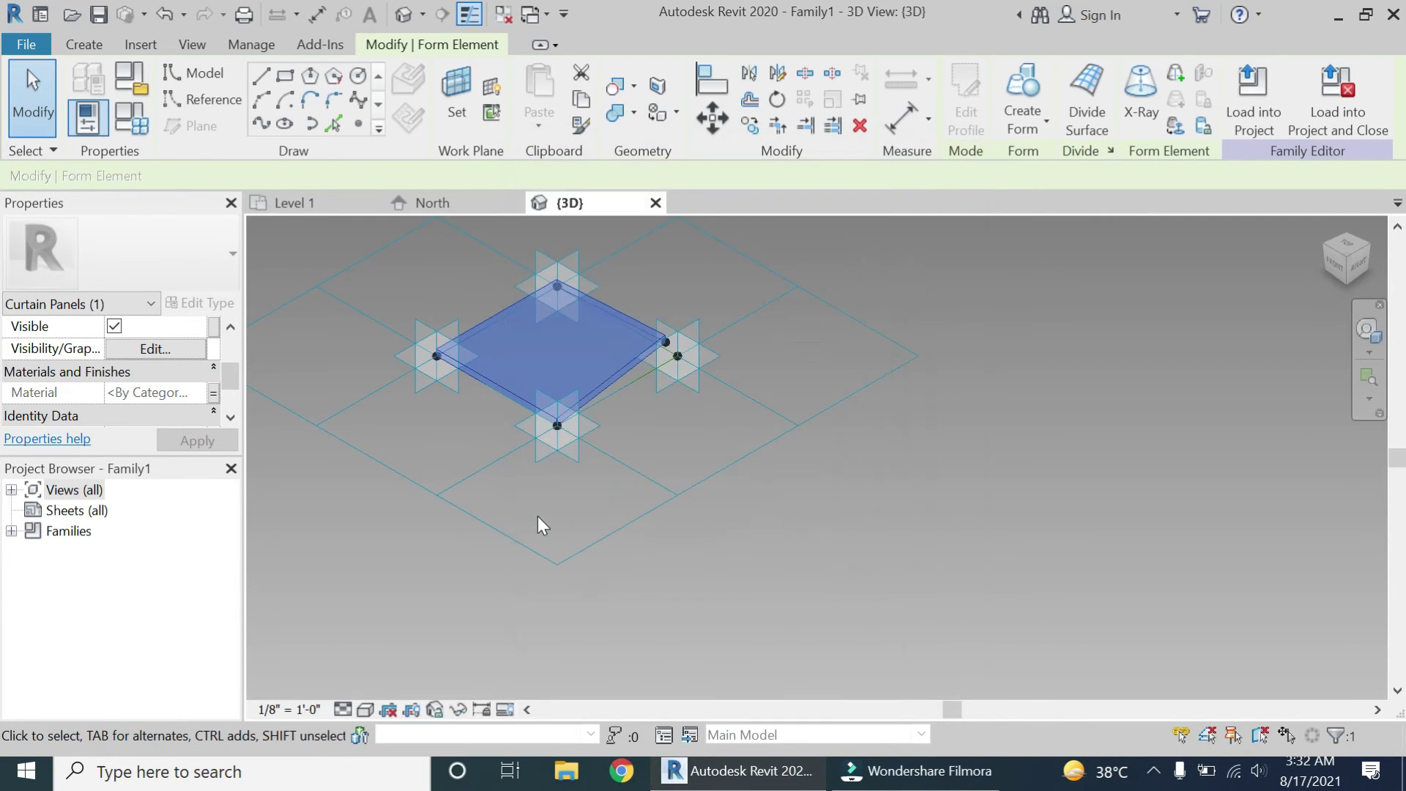
# Step: Load the feature wall component family into Project1
pyautogui.click(826, 555)
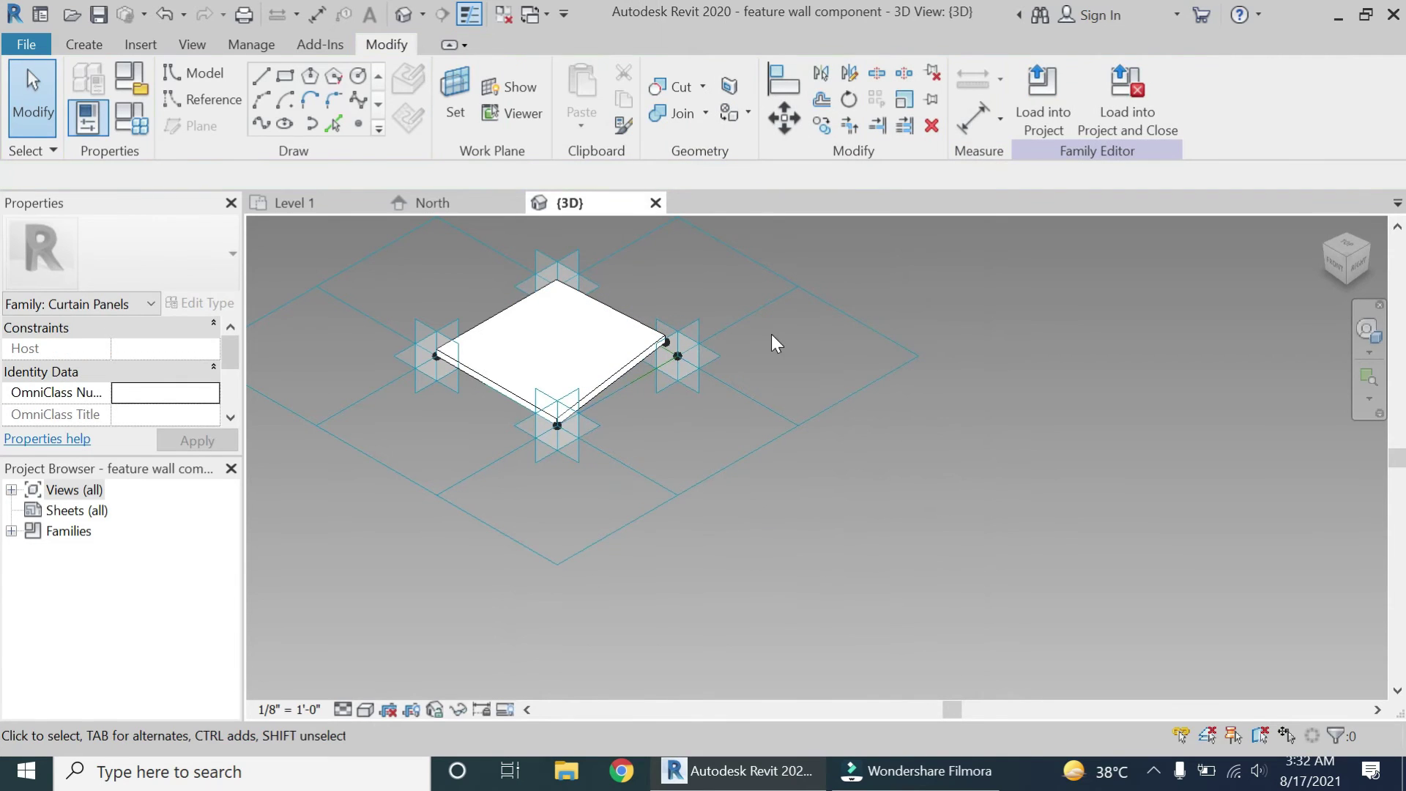
pyautogui.click(1099, 115)
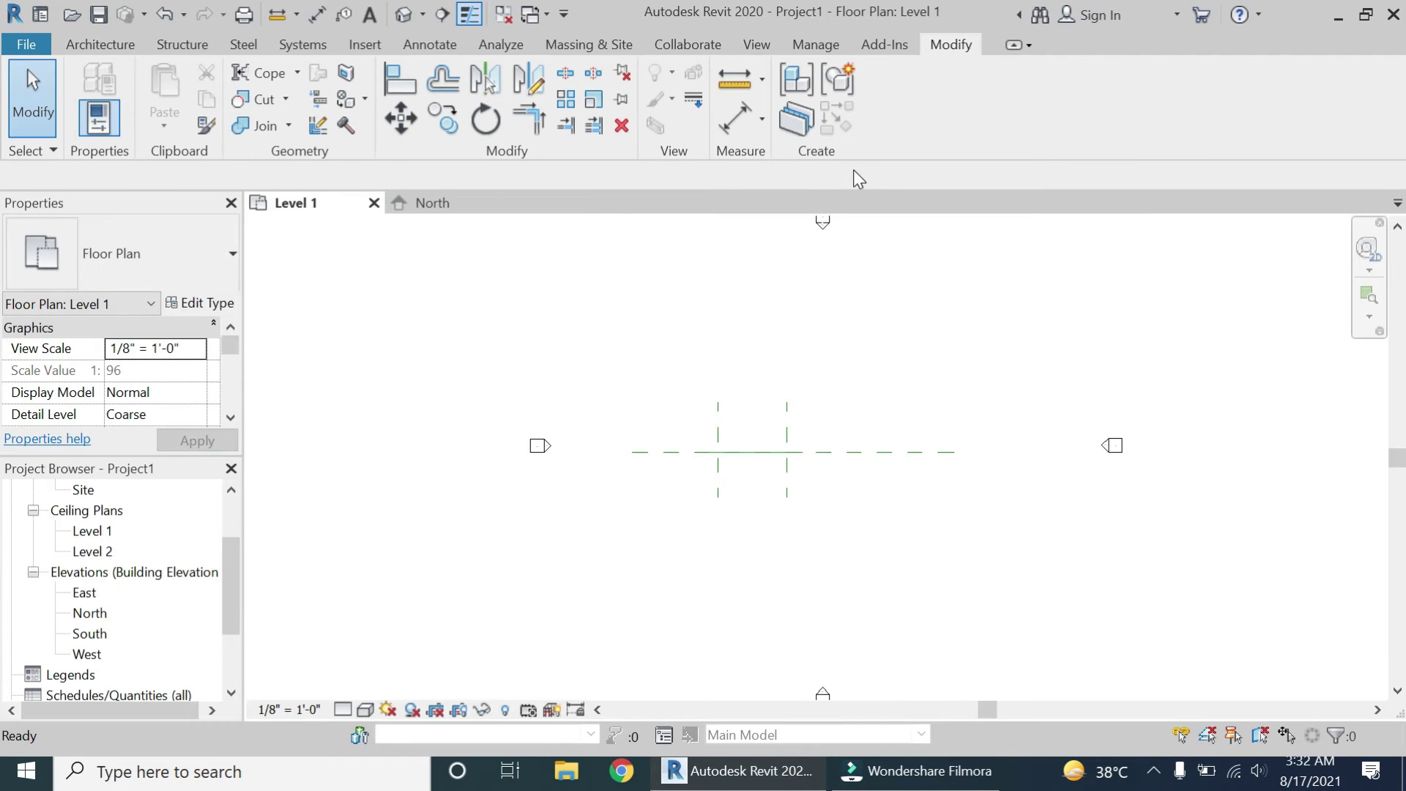
# Step: In the North elevation, place a Rectangle feature wall component across the four corners of the top-left grid cell
pyautogui.click(443, 202)
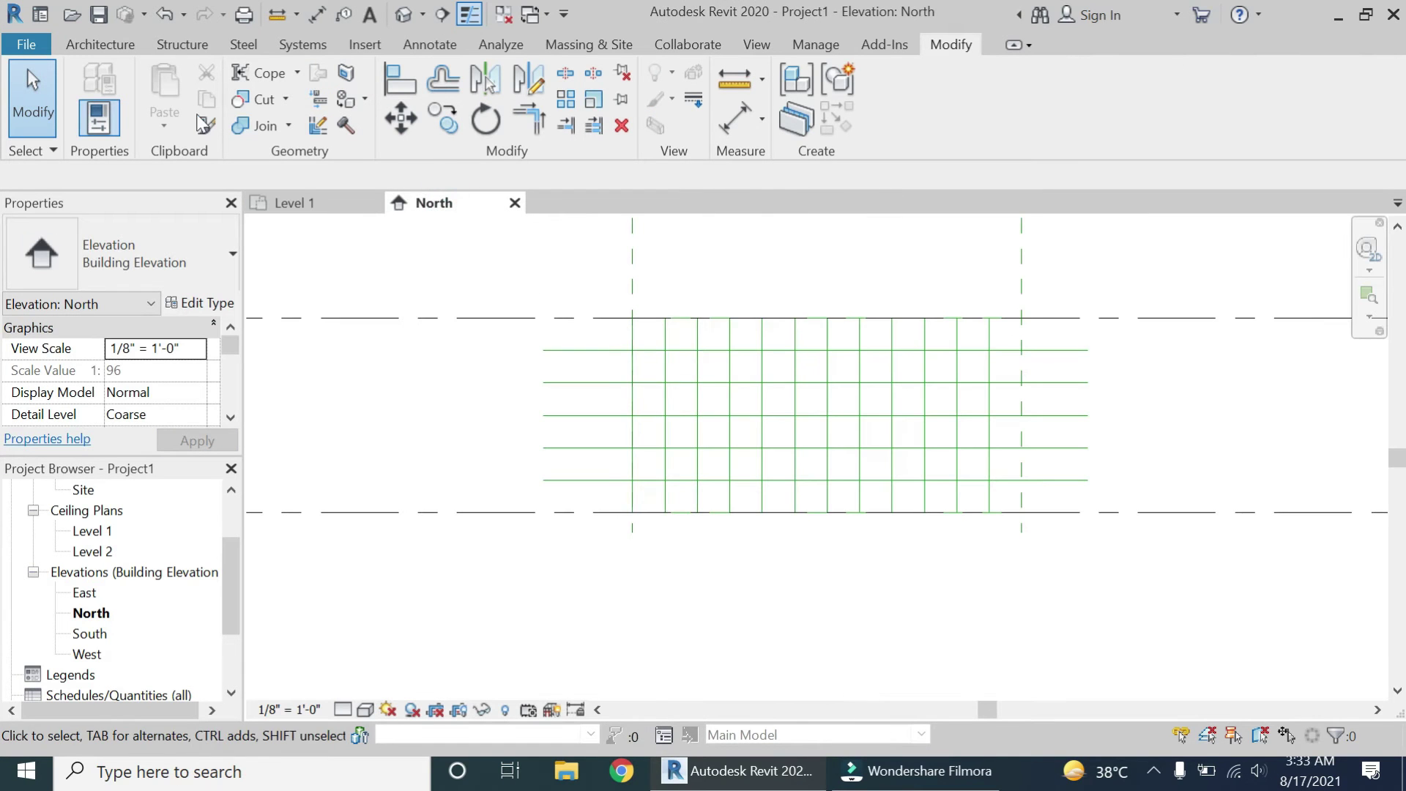
pyautogui.click(96, 47)
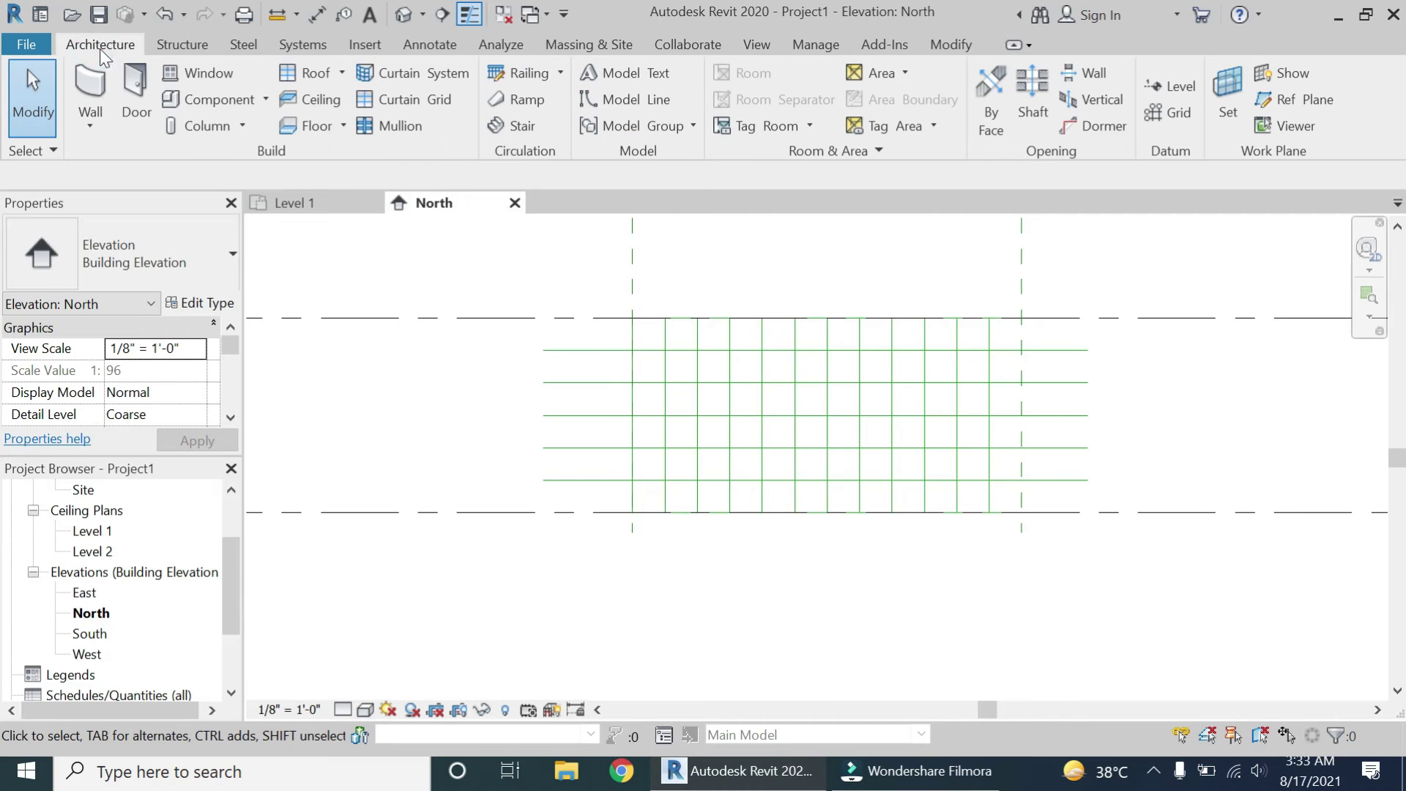
pyautogui.click(198, 99)
pyautogui.scroll(8, 608, 334)
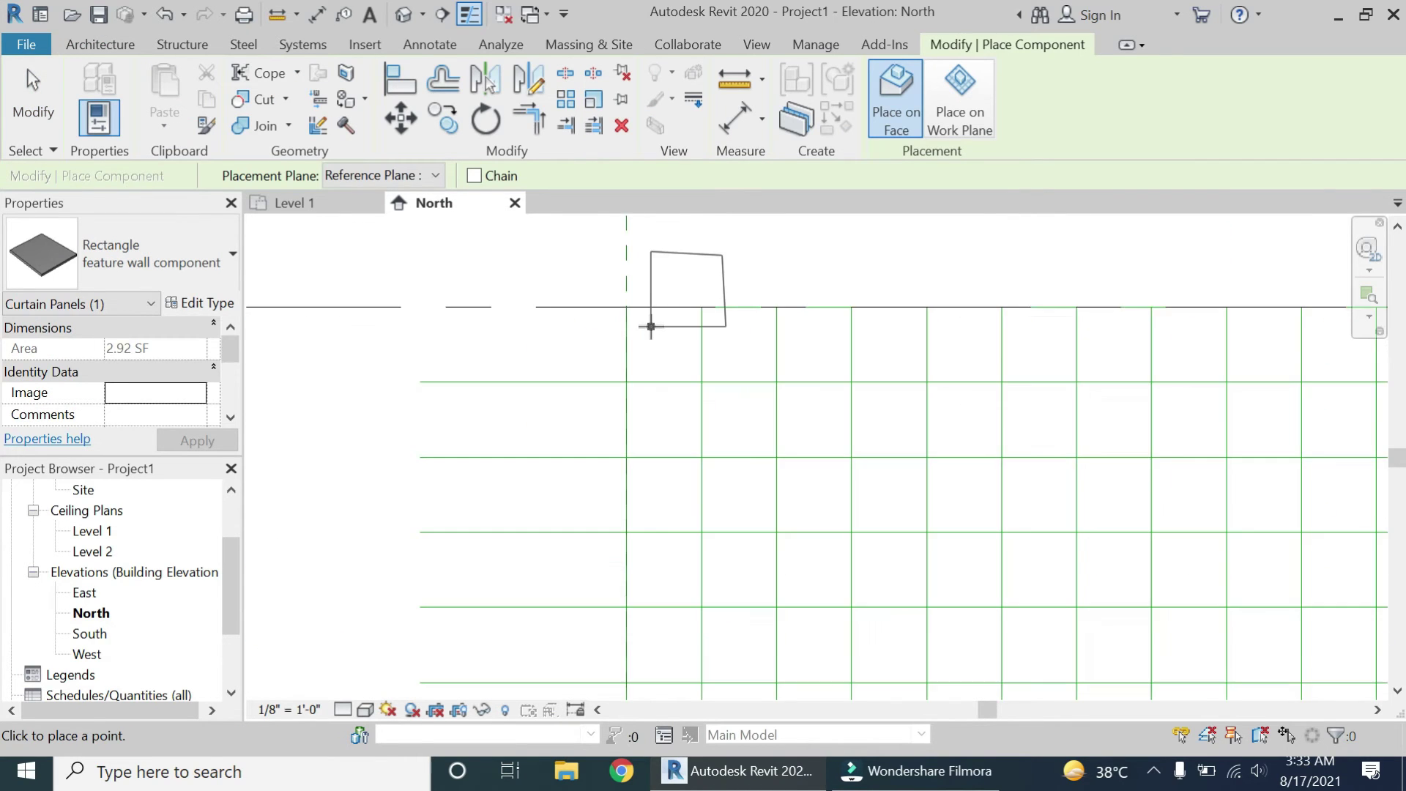
pyautogui.click(603, 438)
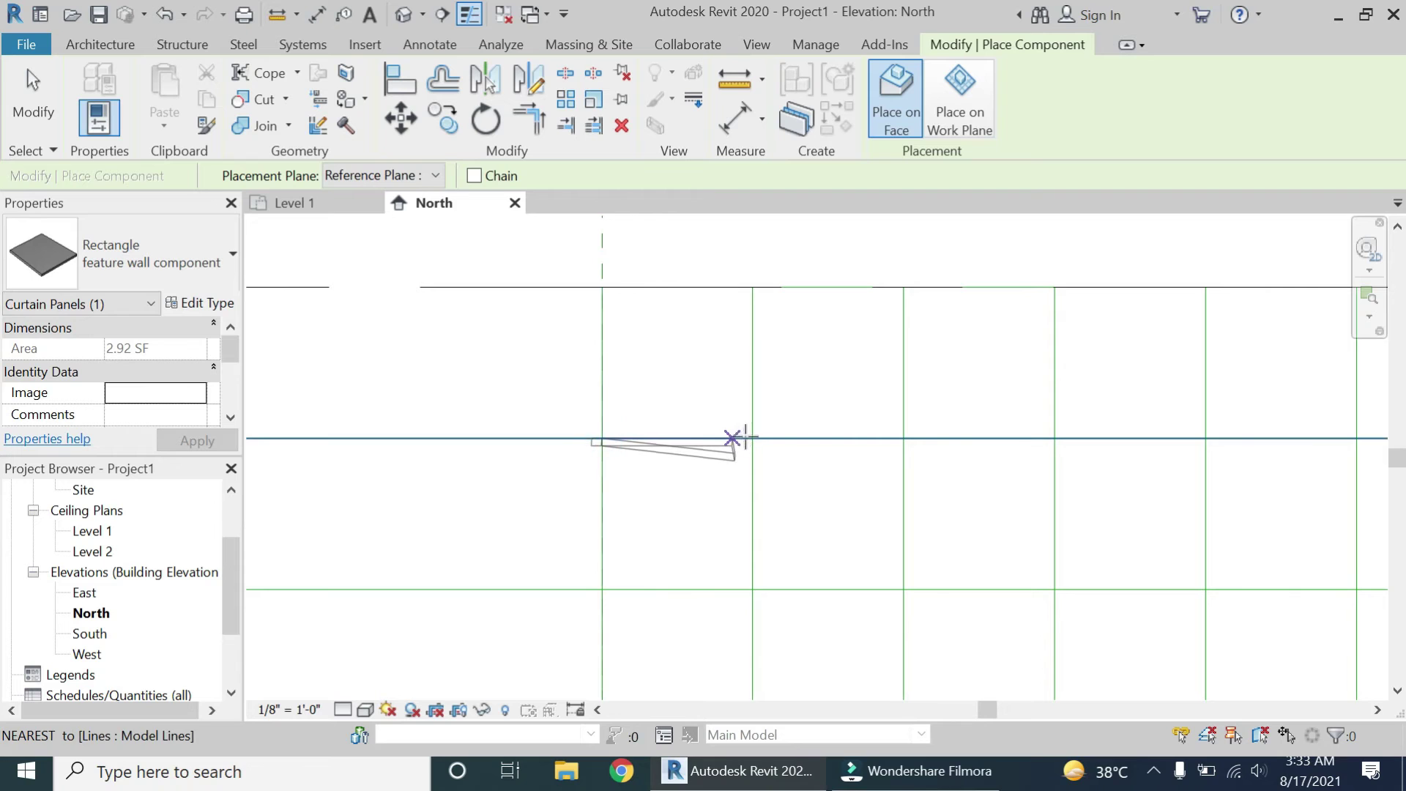
pyautogui.click(752, 438)
pyautogui.click(752, 287)
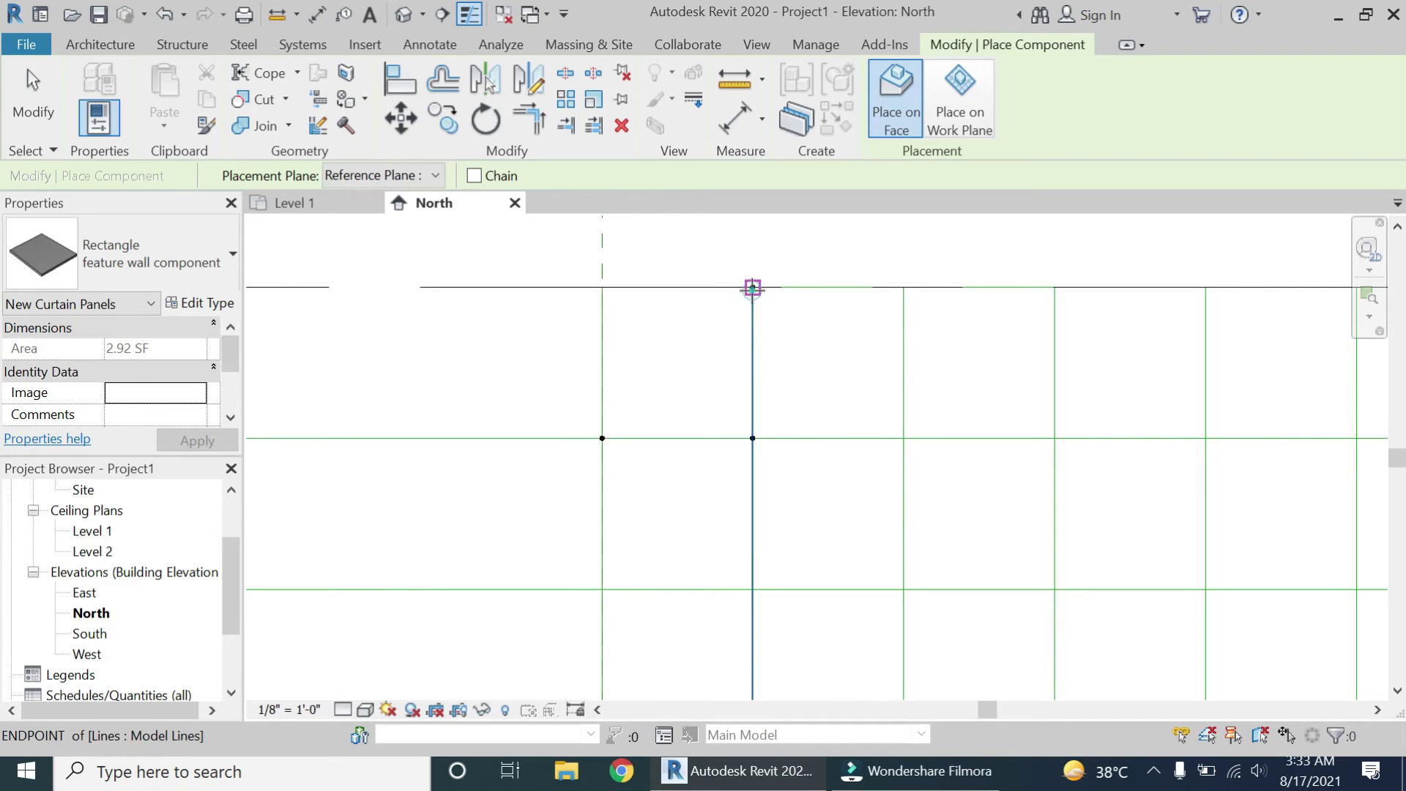
pyautogui.click(605, 283)
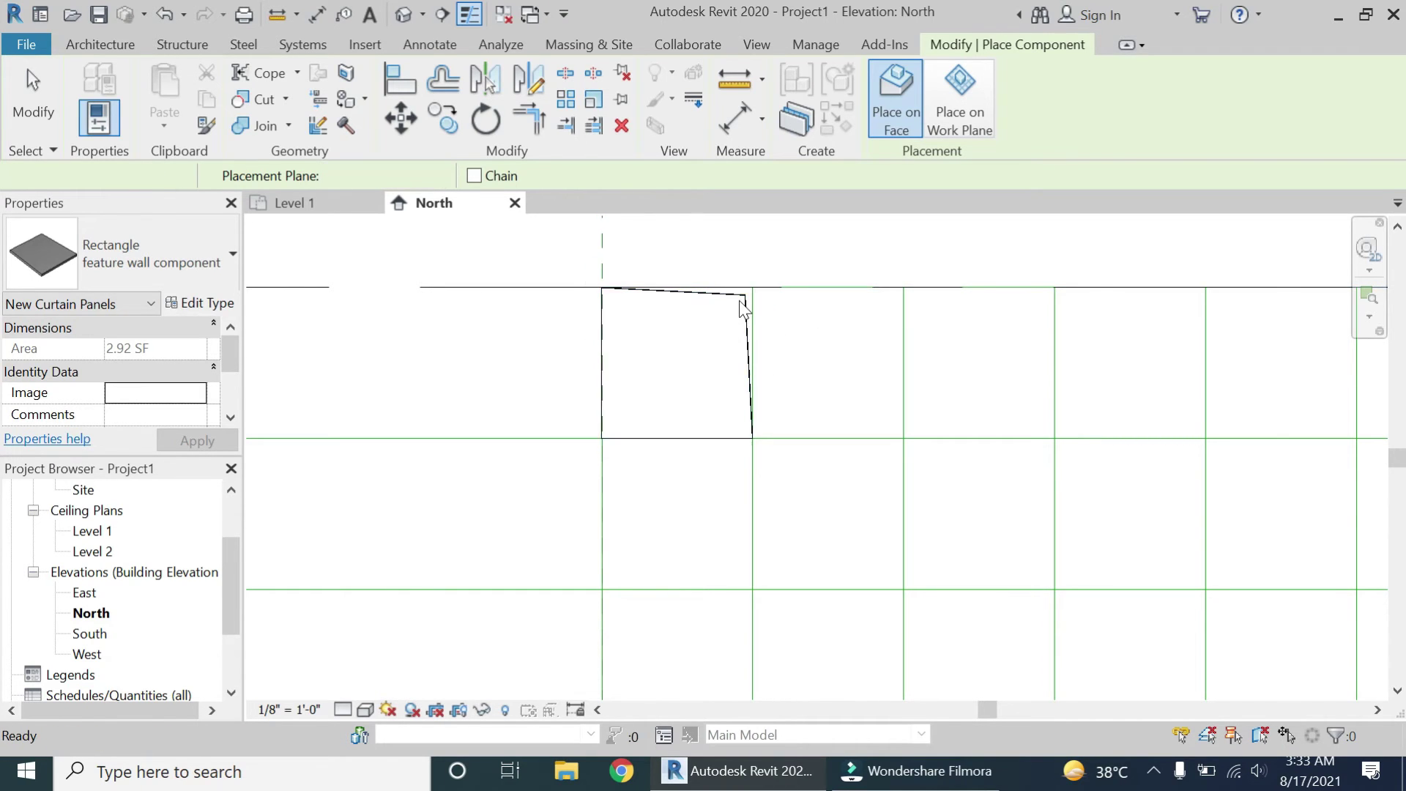
pyautogui.scroll(3, 733, 296)
pyautogui.press('Escape')
pyautogui.press('Escape')
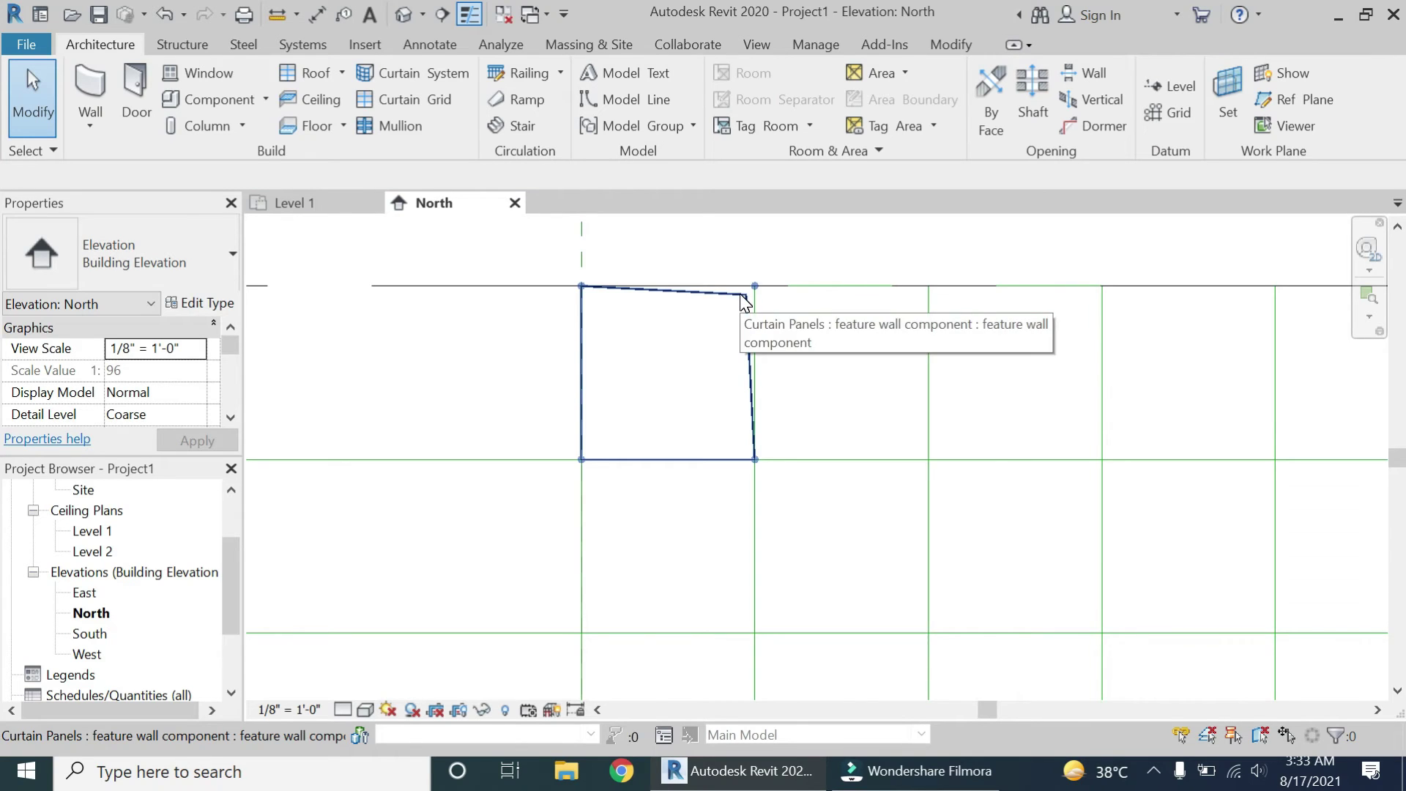
# Step: Mirror the placed panel across a horizontal axis to flip it vertically
pyautogui.scroll(3, 745, 307)
pyautogui.click(534, 271)
pyautogui.scroll(-3, 531, 272)
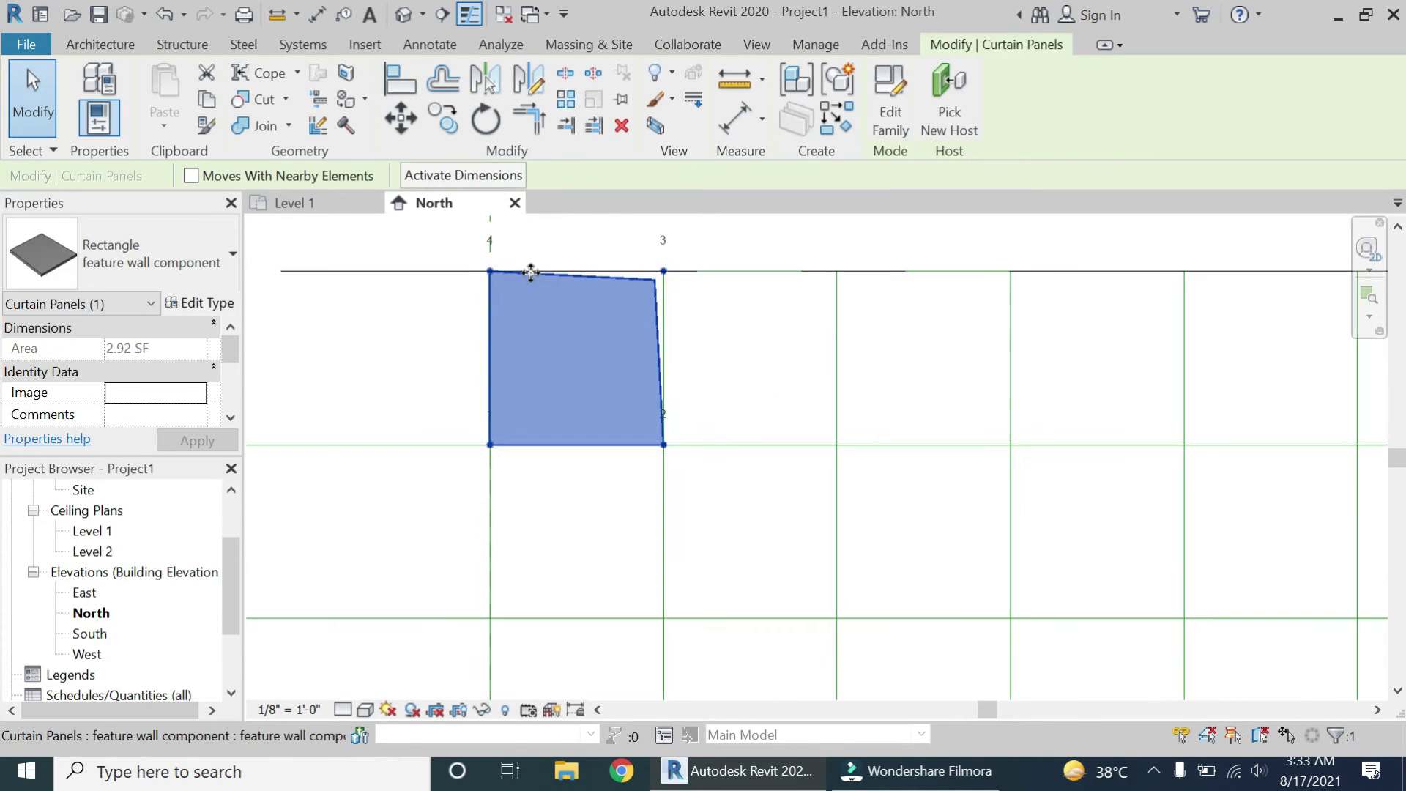
pyautogui.click(537, 81)
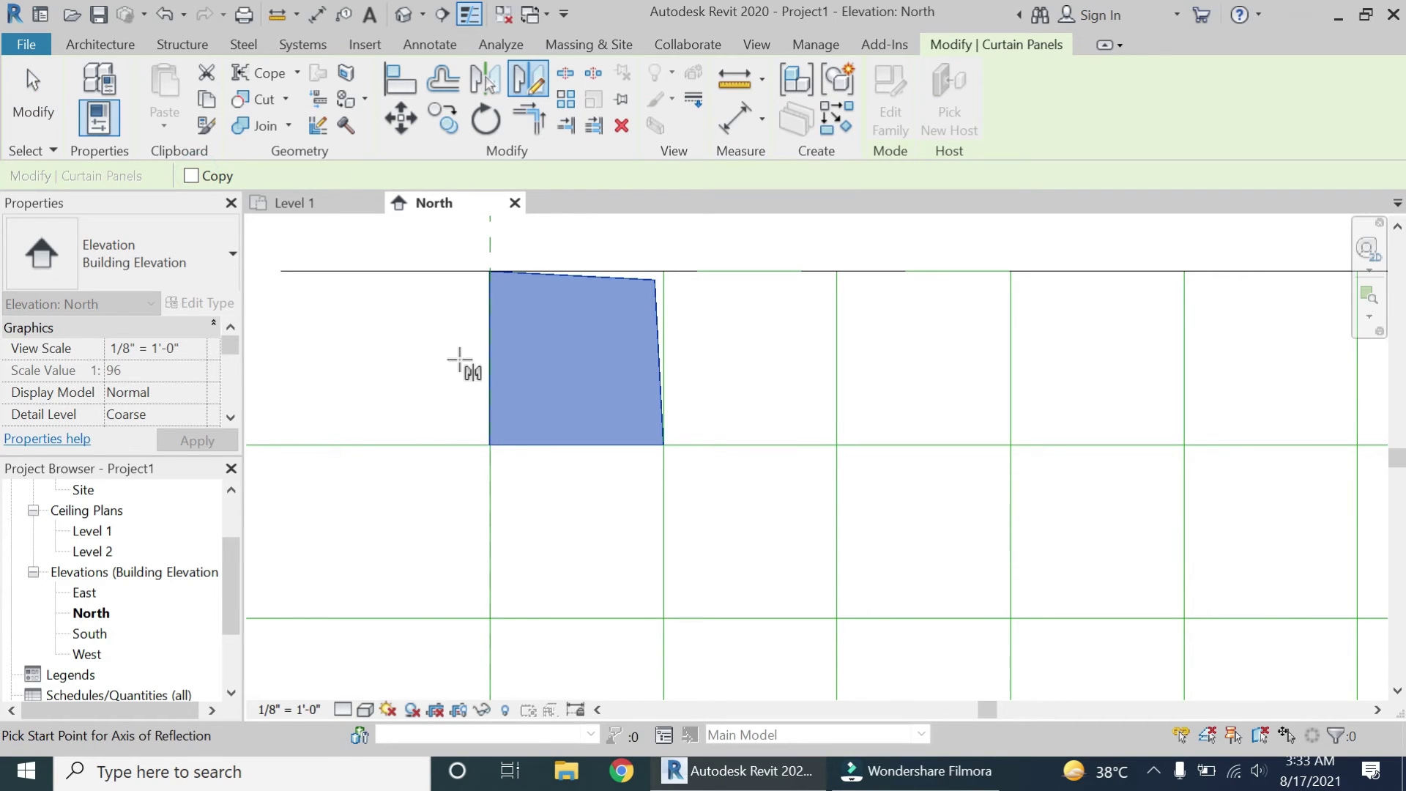
pyautogui.click(490, 359)
pyautogui.click(717, 361)
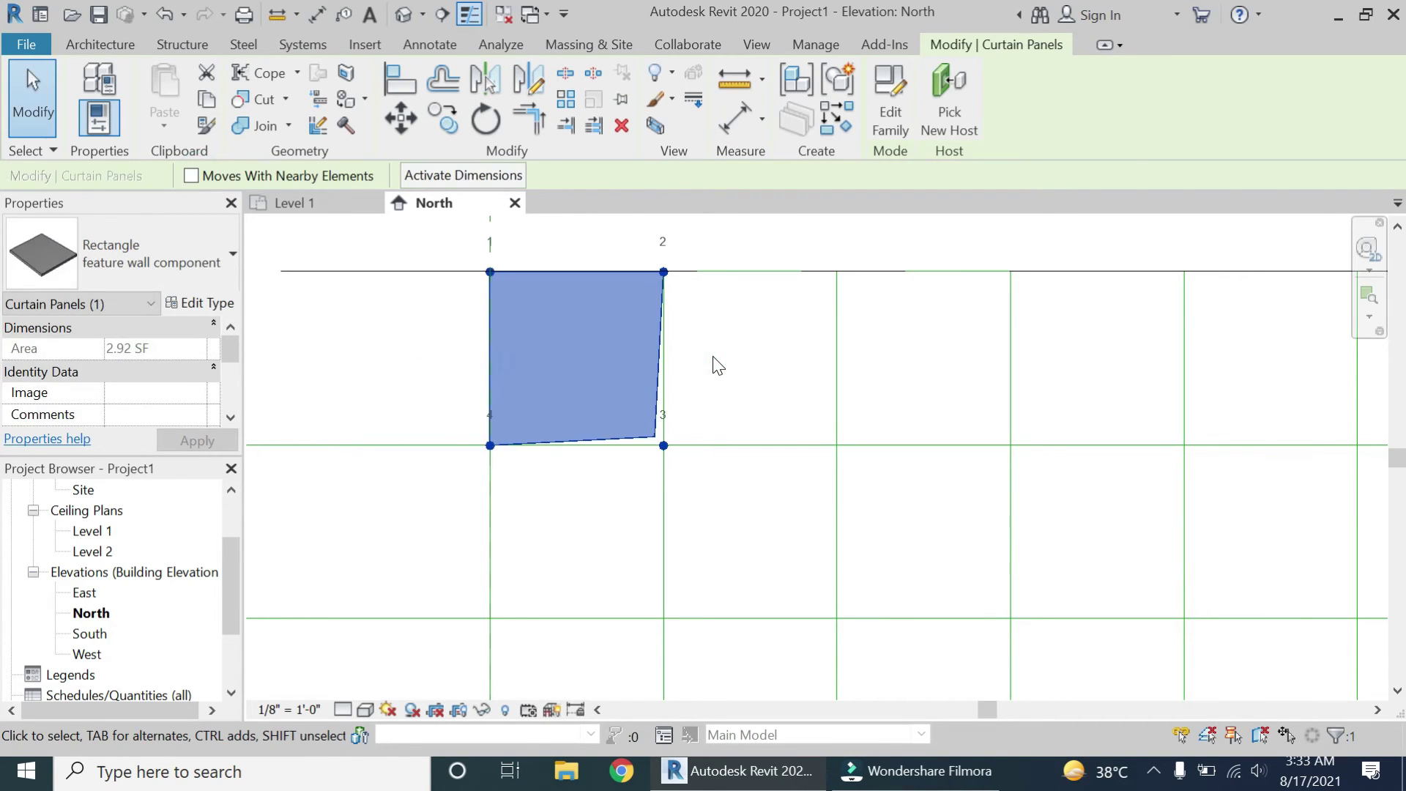
pyautogui.click(718, 364)
# Step: Mirror-copy the panel across its right edge into the next cell to the right
pyautogui.click(654, 420)
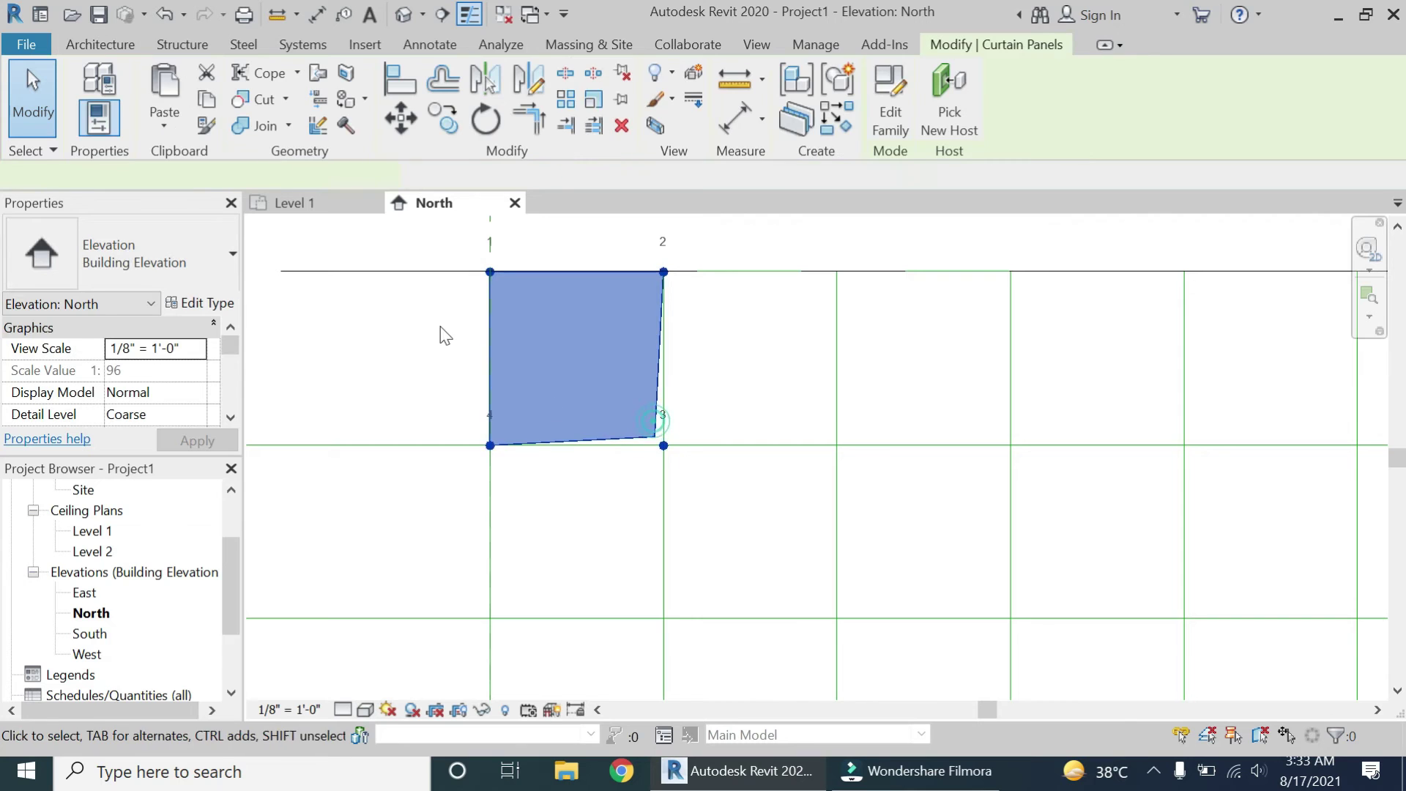
pyautogui.click(527, 80)
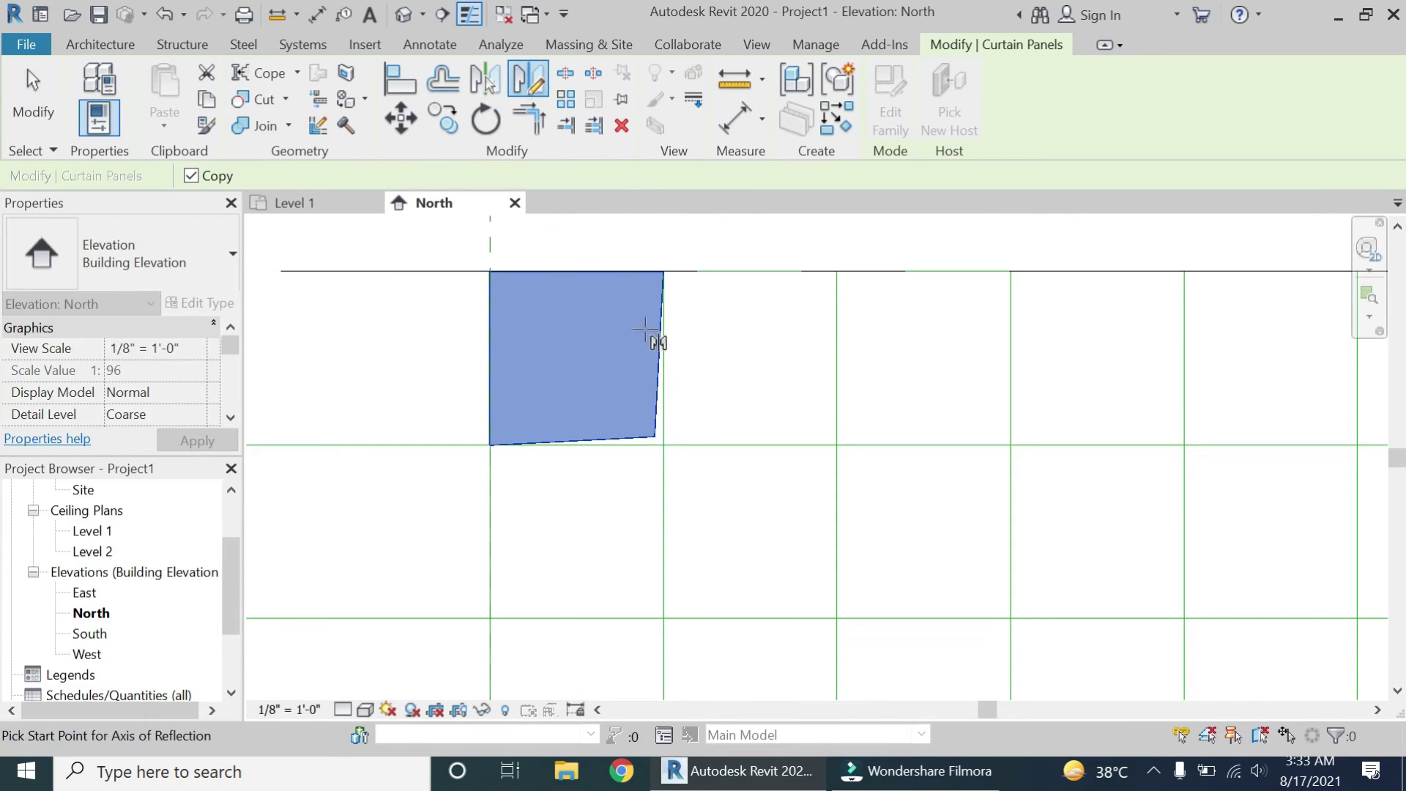
pyautogui.click(662, 499)
pyautogui.click(667, 417)
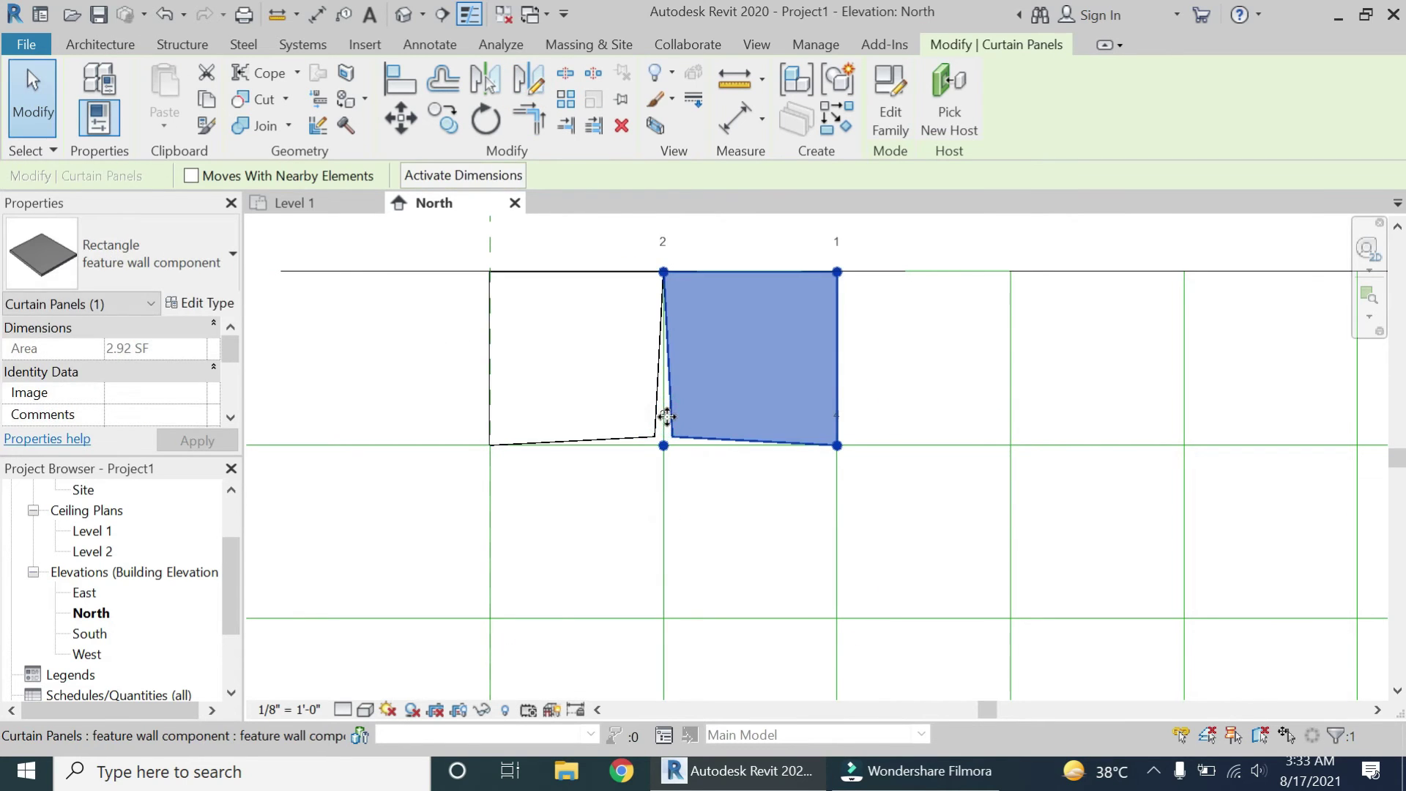
# Step: Mirror-copy both panels across their bottom edge into the row below
pyautogui.keyDown('ctrl'); pyautogui.click(528, 306); pyautogui.keyUp('ctrl')
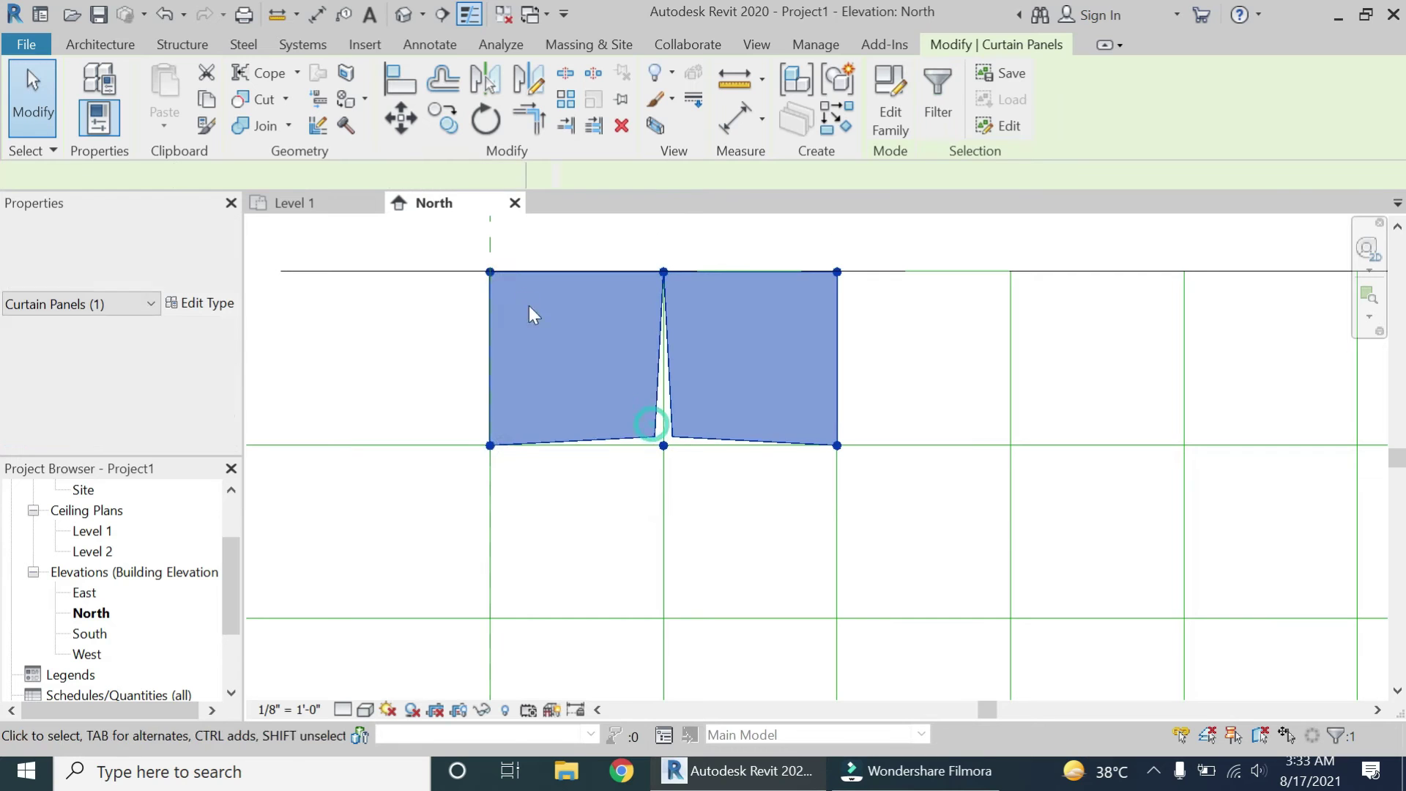
pyautogui.click(527, 80)
pyautogui.click(630, 445)
pyautogui.click(695, 448)
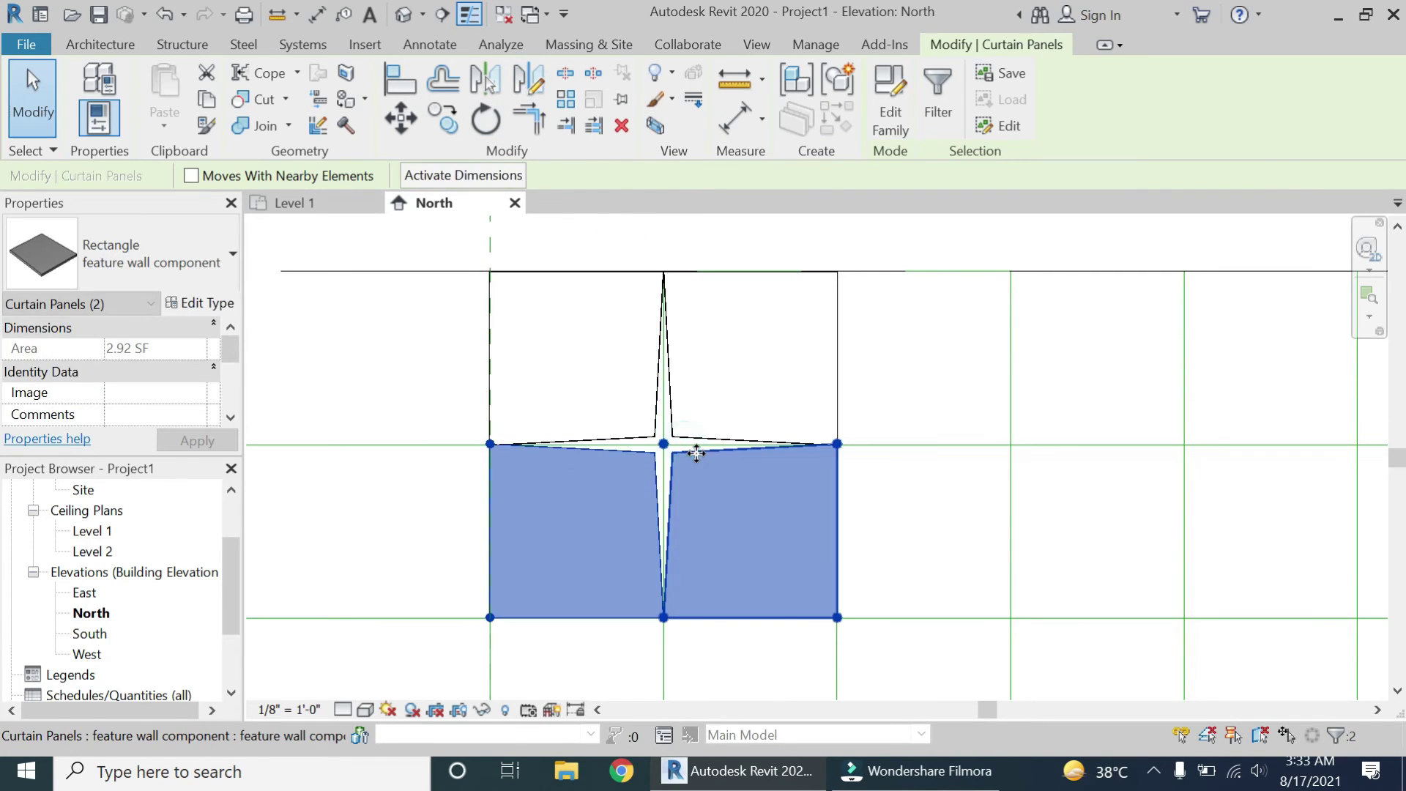
pyautogui.press('Escape')
# Step: Switch the elevation's visual style to Shaded
pyautogui.scroll(-3, 630, 447)
pyautogui.click(628, 440)
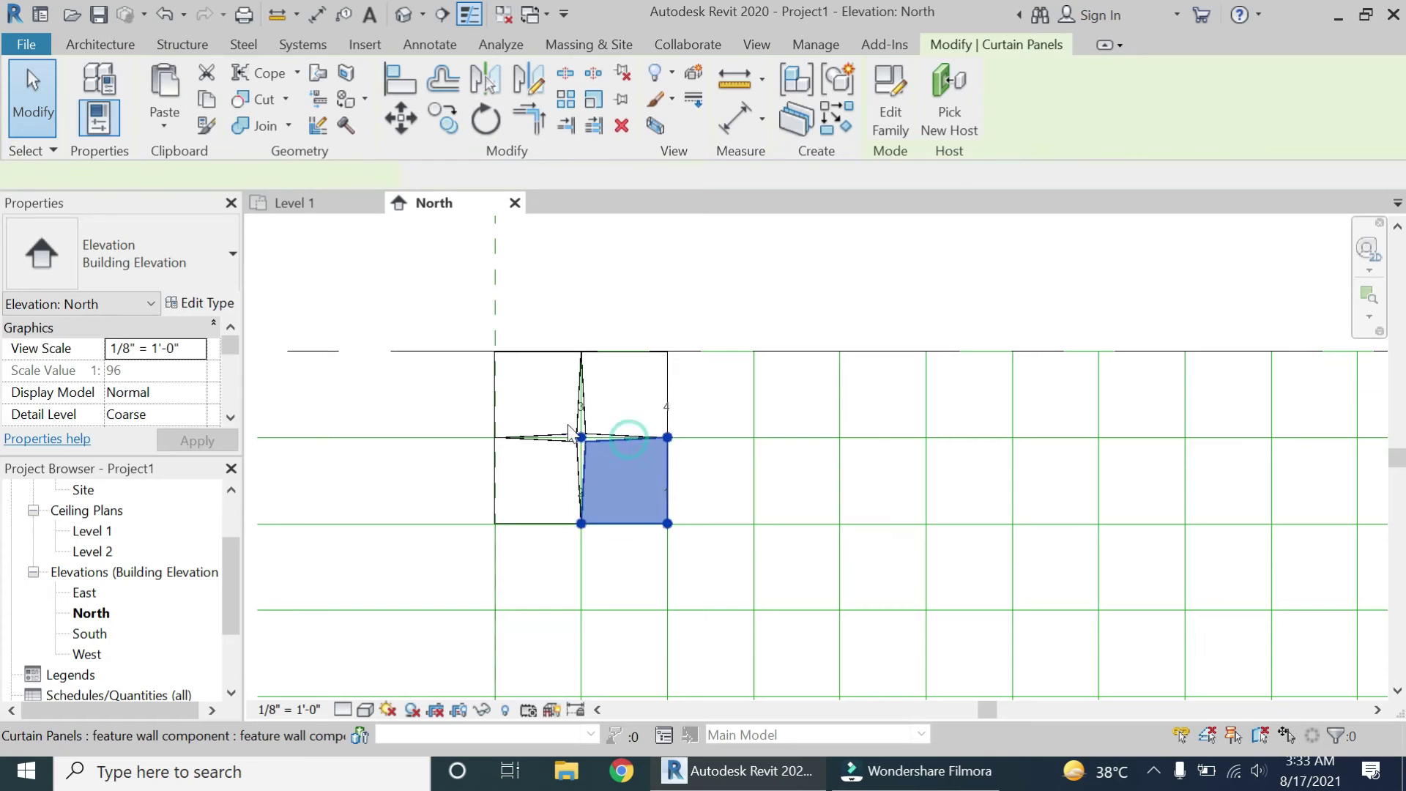
pyautogui.click(365, 710)
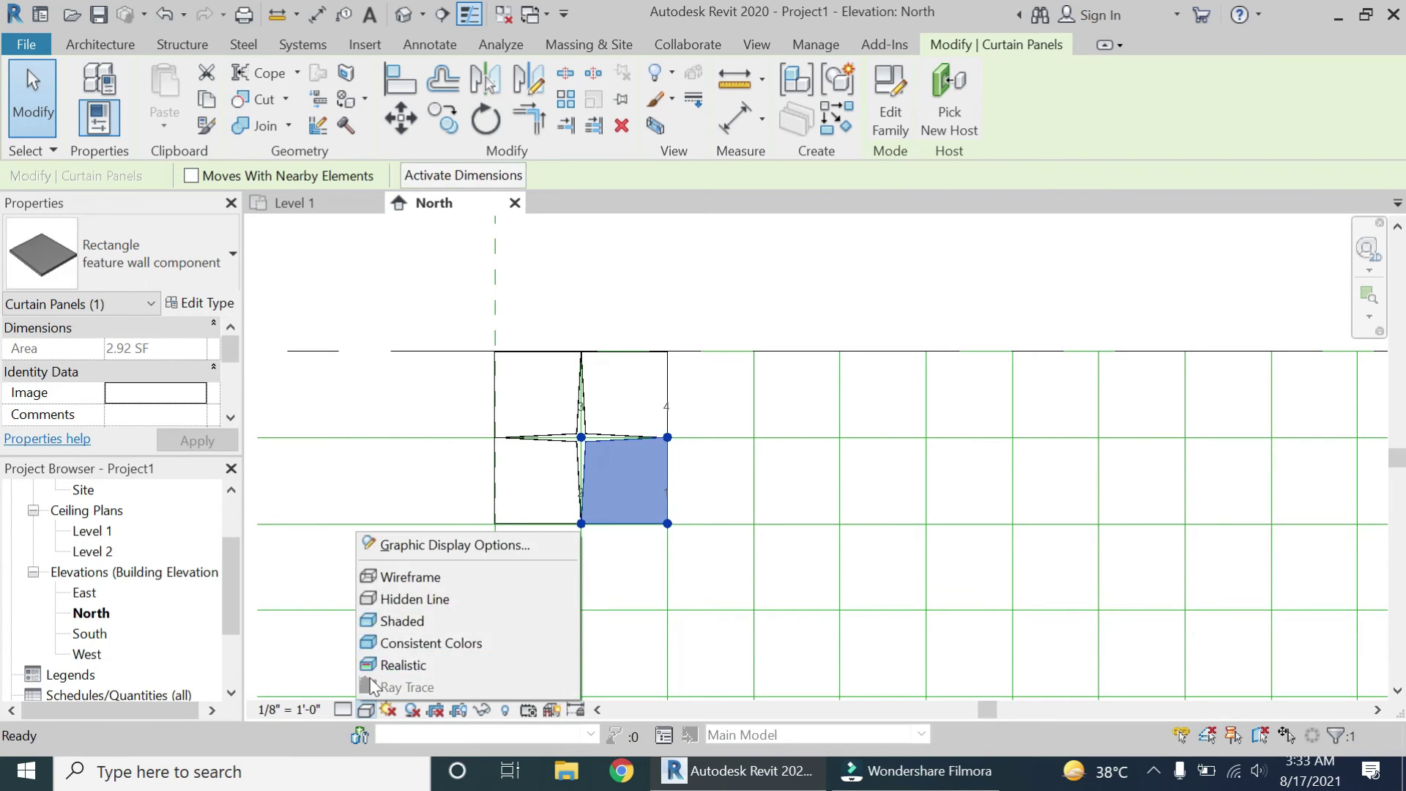
pyautogui.click(388, 623)
pyautogui.scroll(2, 649, 414)
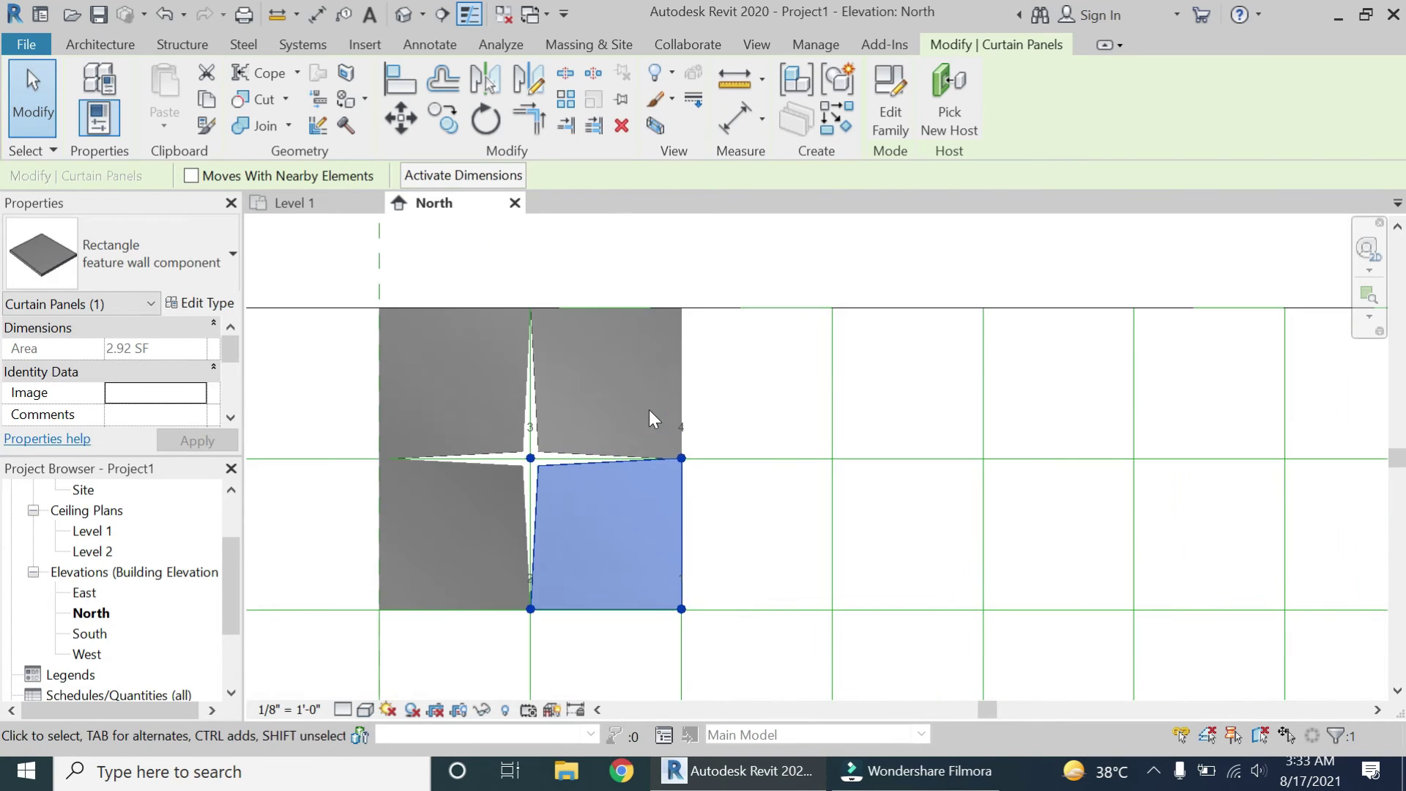
# Step: Mirror-copy the four-panel block to the right, then mirror two more panels along the row
pyautogui.keyDown('ctrl'); pyautogui.click(567, 443); pyautogui.keyUp('ctrl')
pyautogui.keyDown('ctrl'); pyautogui.click(509, 447); pyautogui.keyUp('ctrl')
pyautogui.keyDown('ctrl'); pyautogui.click(492, 469); pyautogui.keyUp('ctrl')
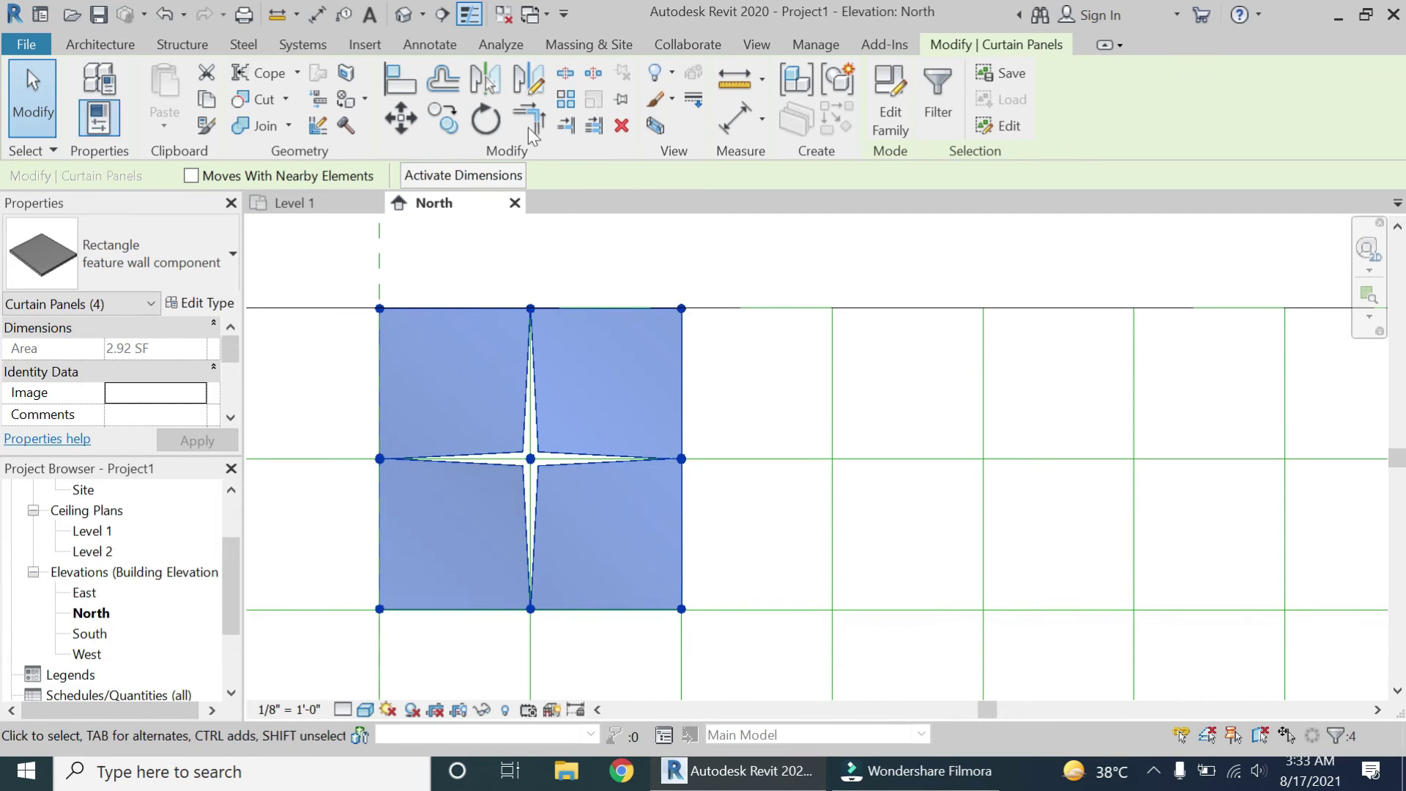
pyautogui.click(527, 82)
pyautogui.click(682, 511)
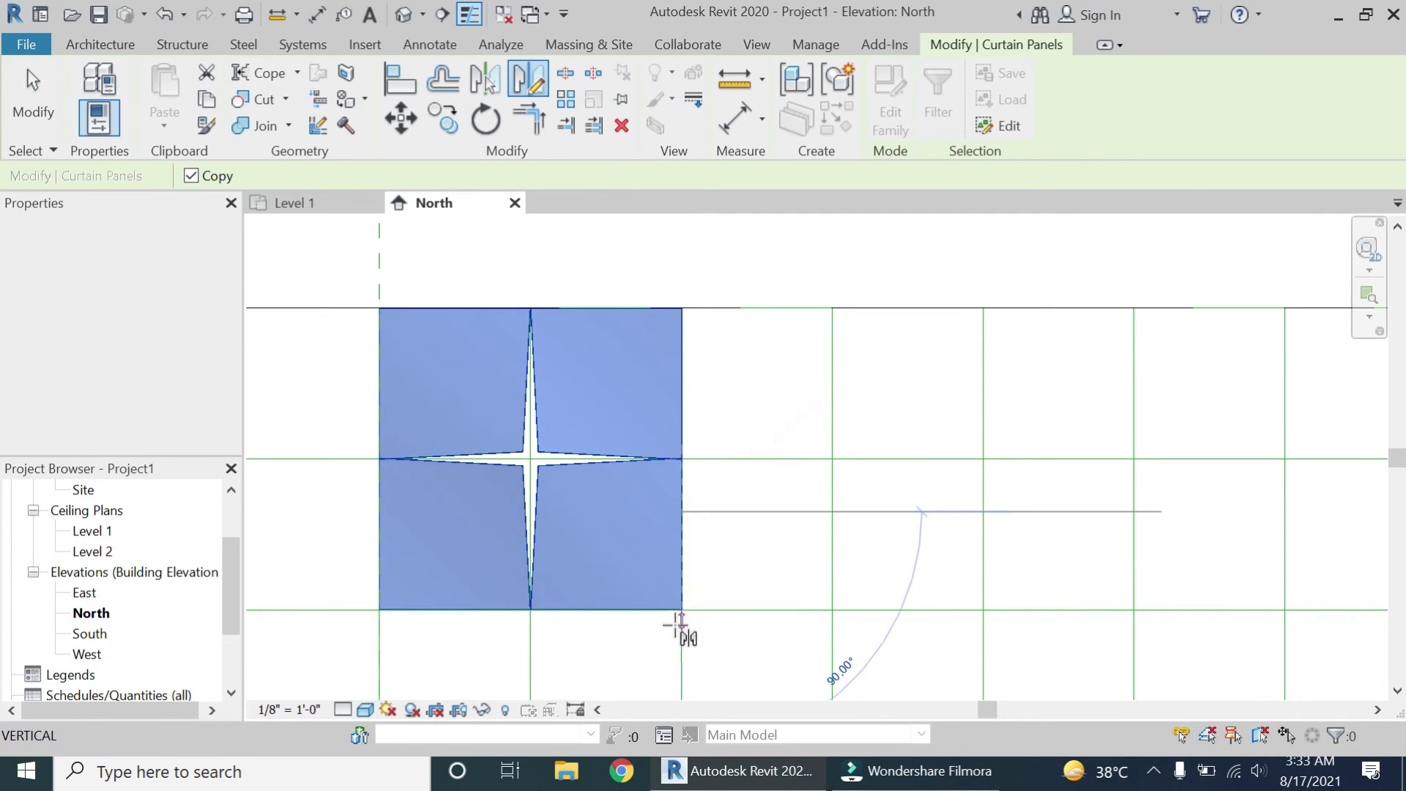
pyautogui.click(679, 635)
pyautogui.scroll(-2, 466, 441)
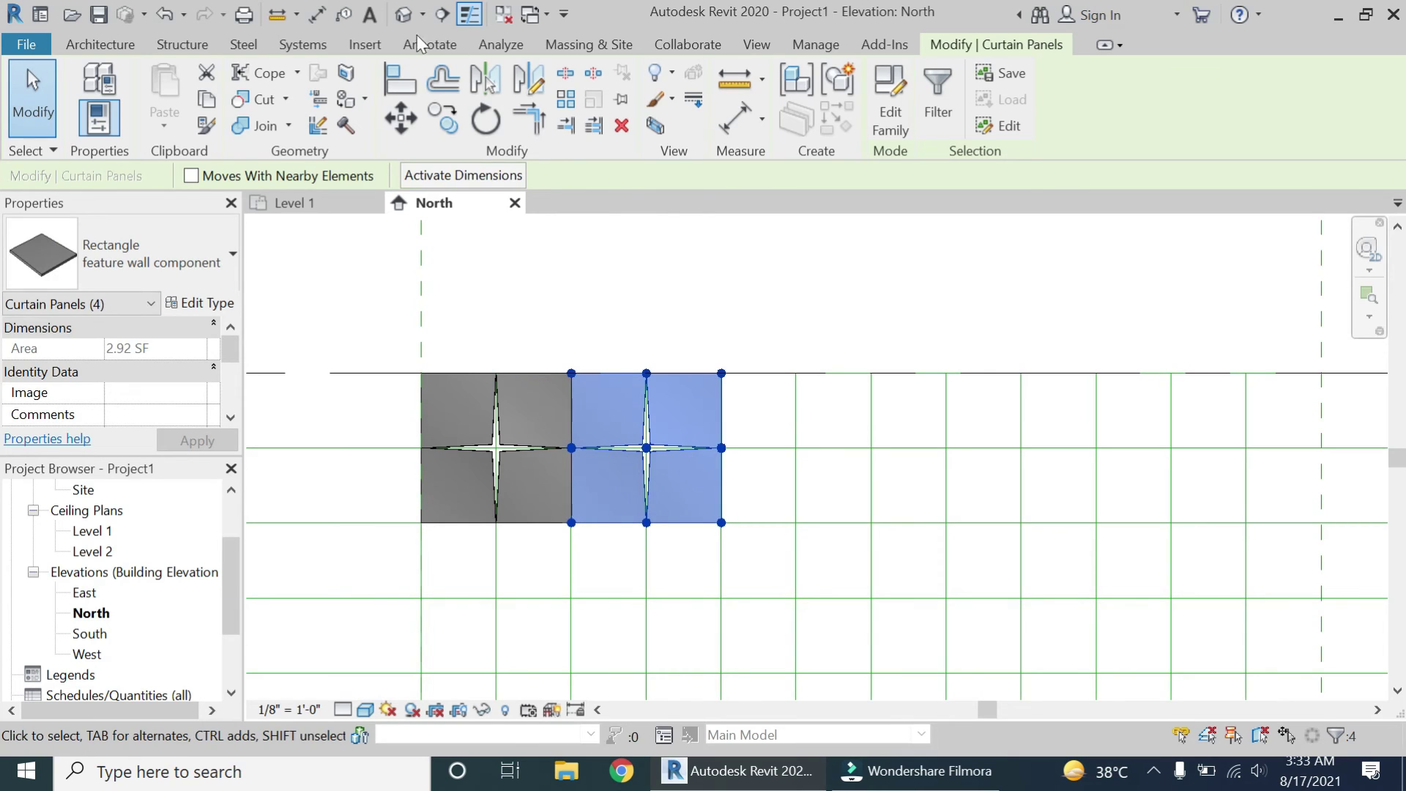
pyautogui.click(542, 89)
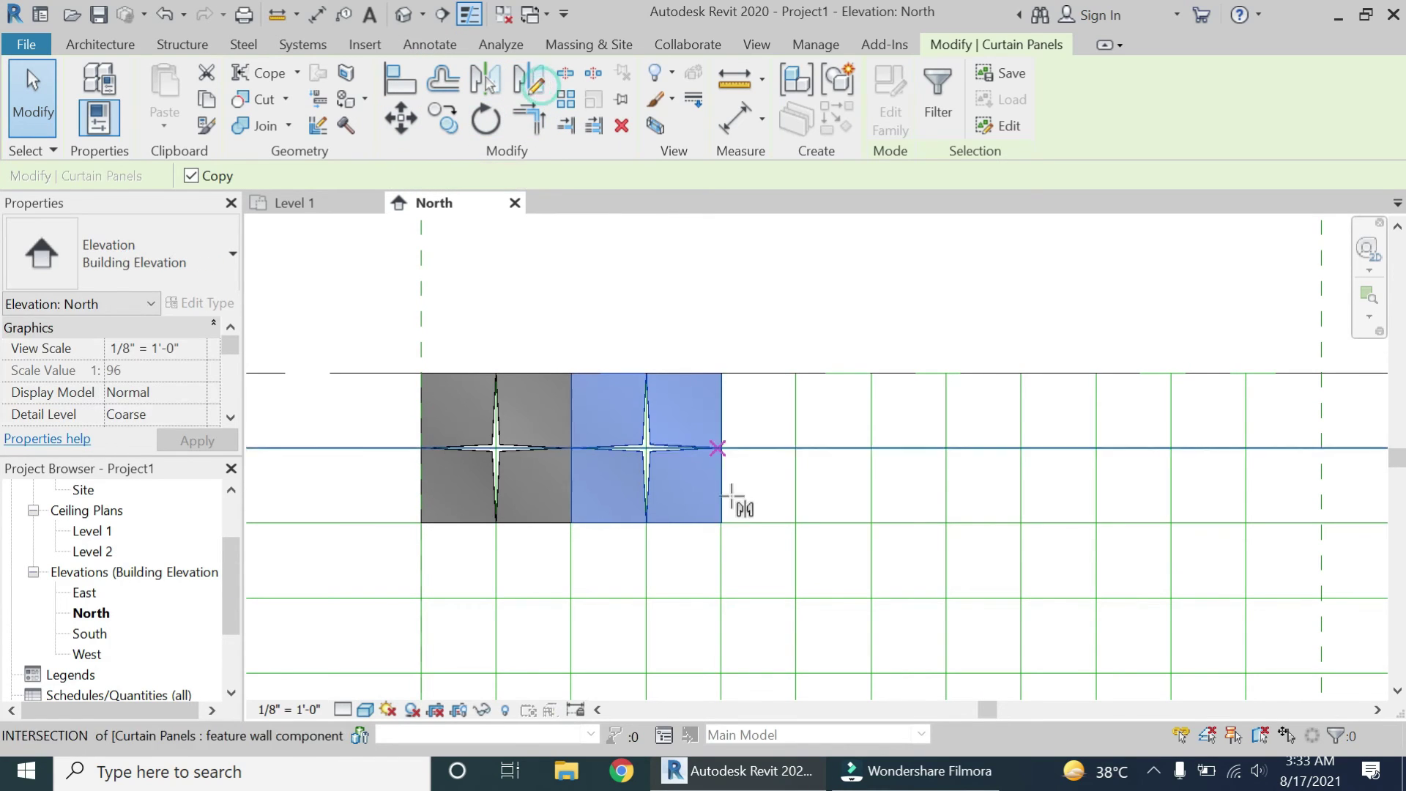
pyautogui.click(724, 524)
pyautogui.click(728, 565)
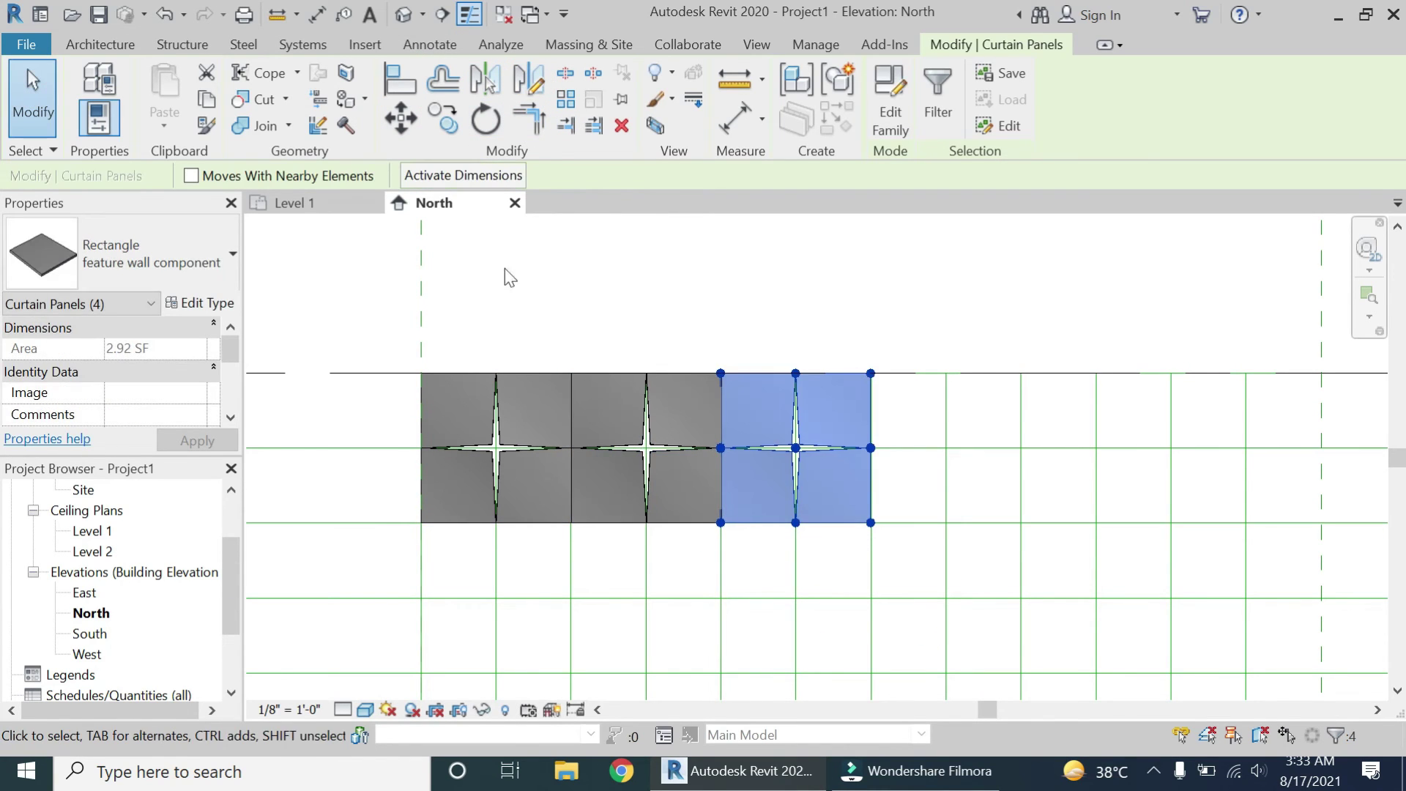
pyautogui.click(716, 289)
# Step: Window-select the twelve top-row panels, excluding grid lines, and copy them one bay right
pyautogui.moveTo(812, 251); pyautogui.dragTo(388, 565)
pyautogui.scroll(-3, 543, 424)
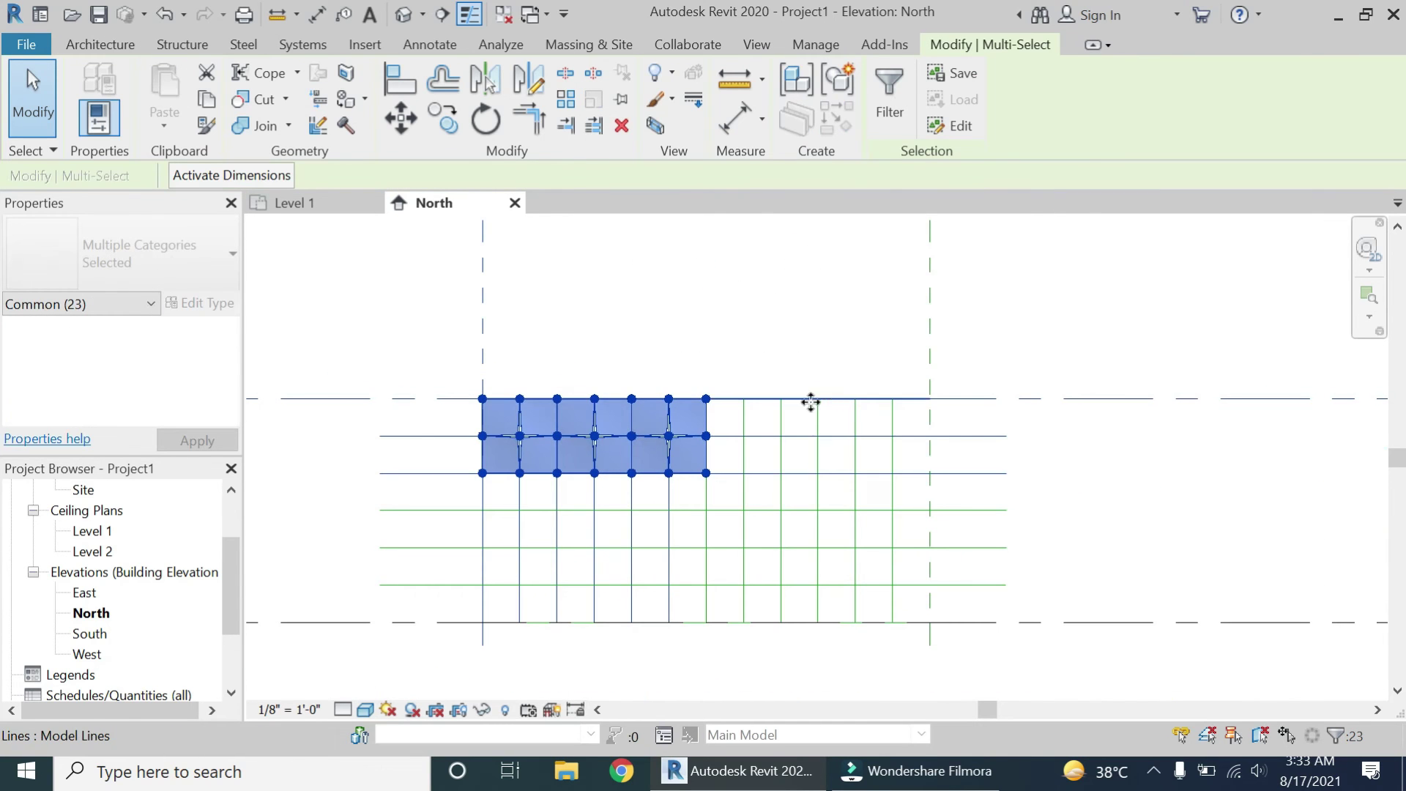
pyautogui.keyDown('shift'); pyautogui.moveTo(1055, 323); pyautogui.dragTo(747, 594); pyautogui.keyUp('shift')
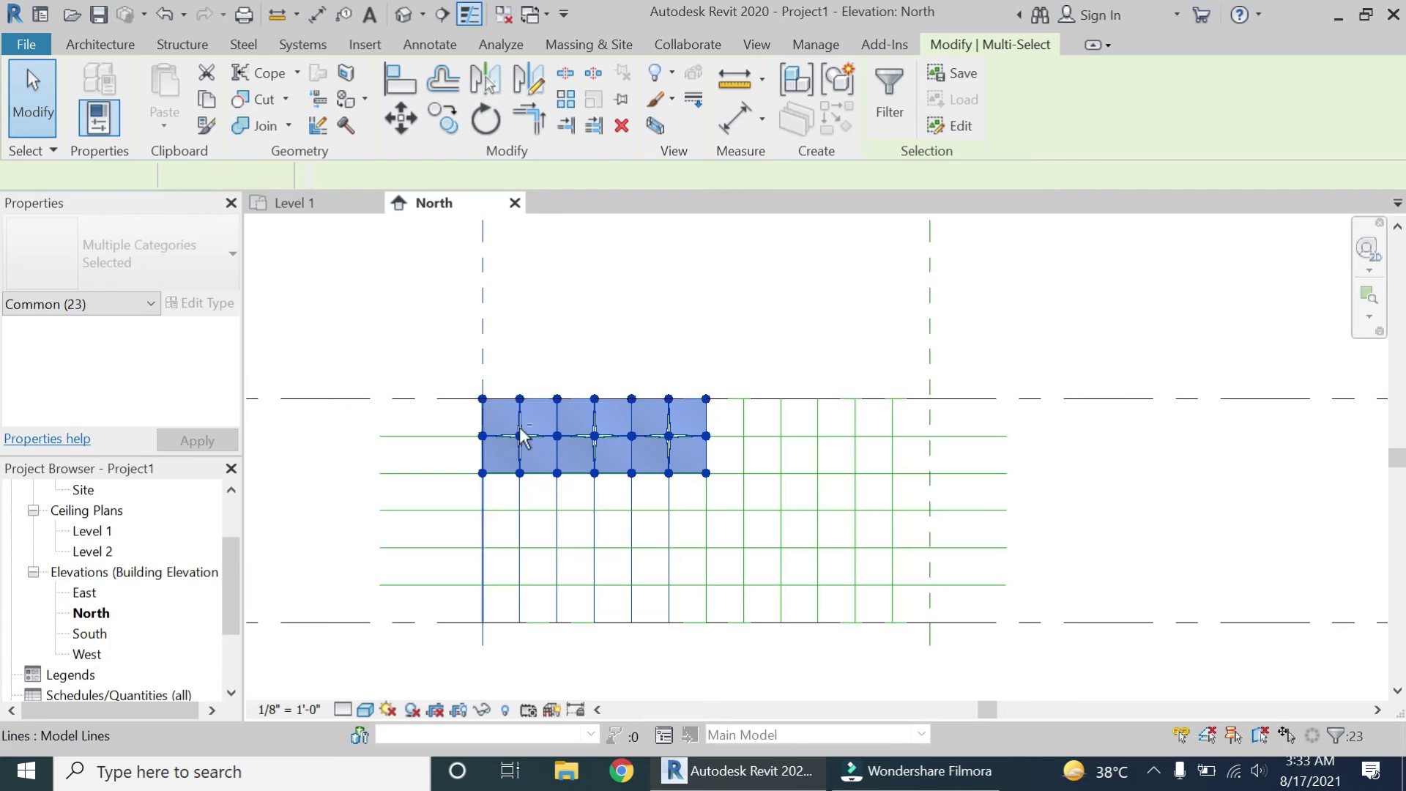
pyautogui.keyDown('shift'); pyautogui.click(510, 550); pyautogui.keyUp('shift')
pyautogui.keyDown('shift'); pyautogui.moveTo(762, 678); pyautogui.dragTo(391, 582); pyautogui.keyUp('shift')
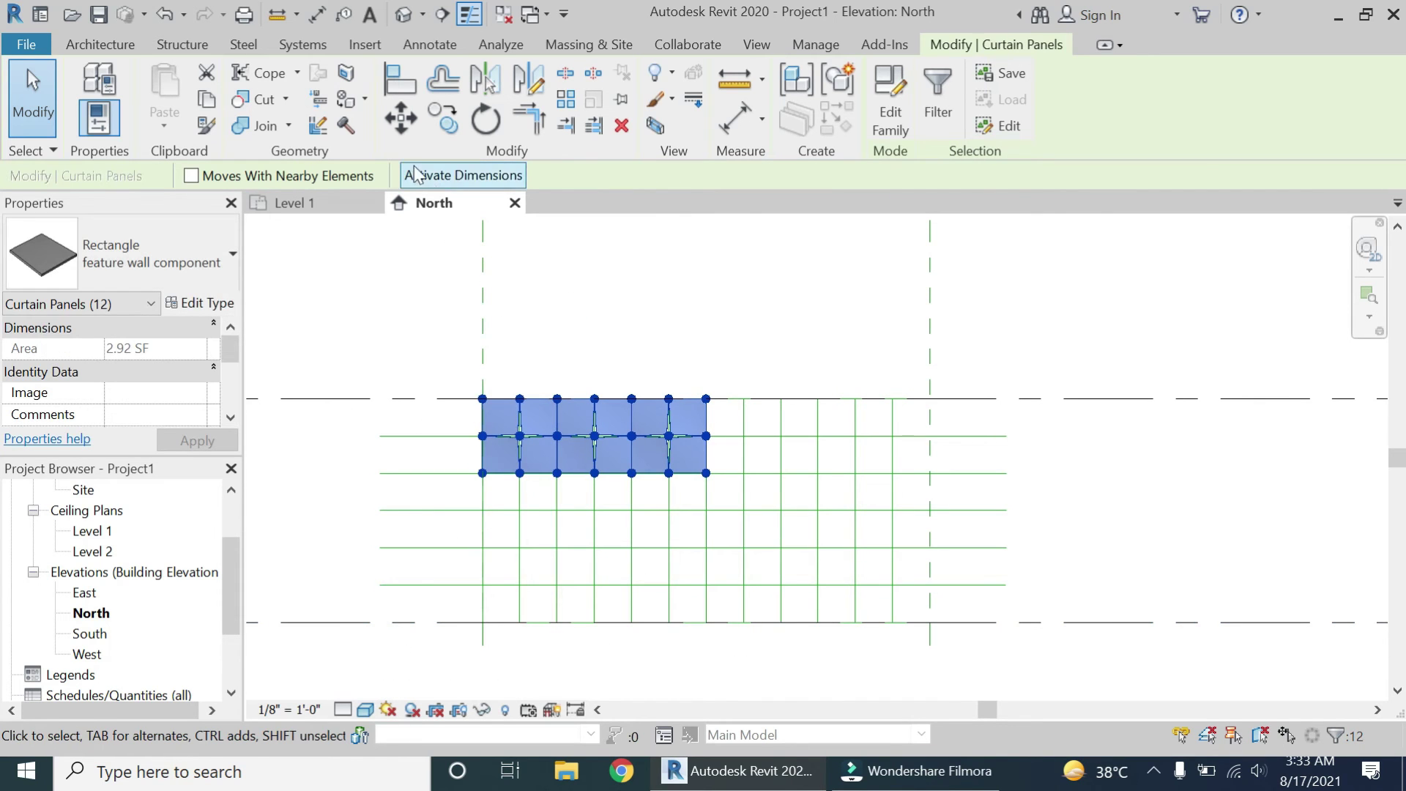
pyautogui.click(435, 128)
pyautogui.scroll(3, 477, 383)
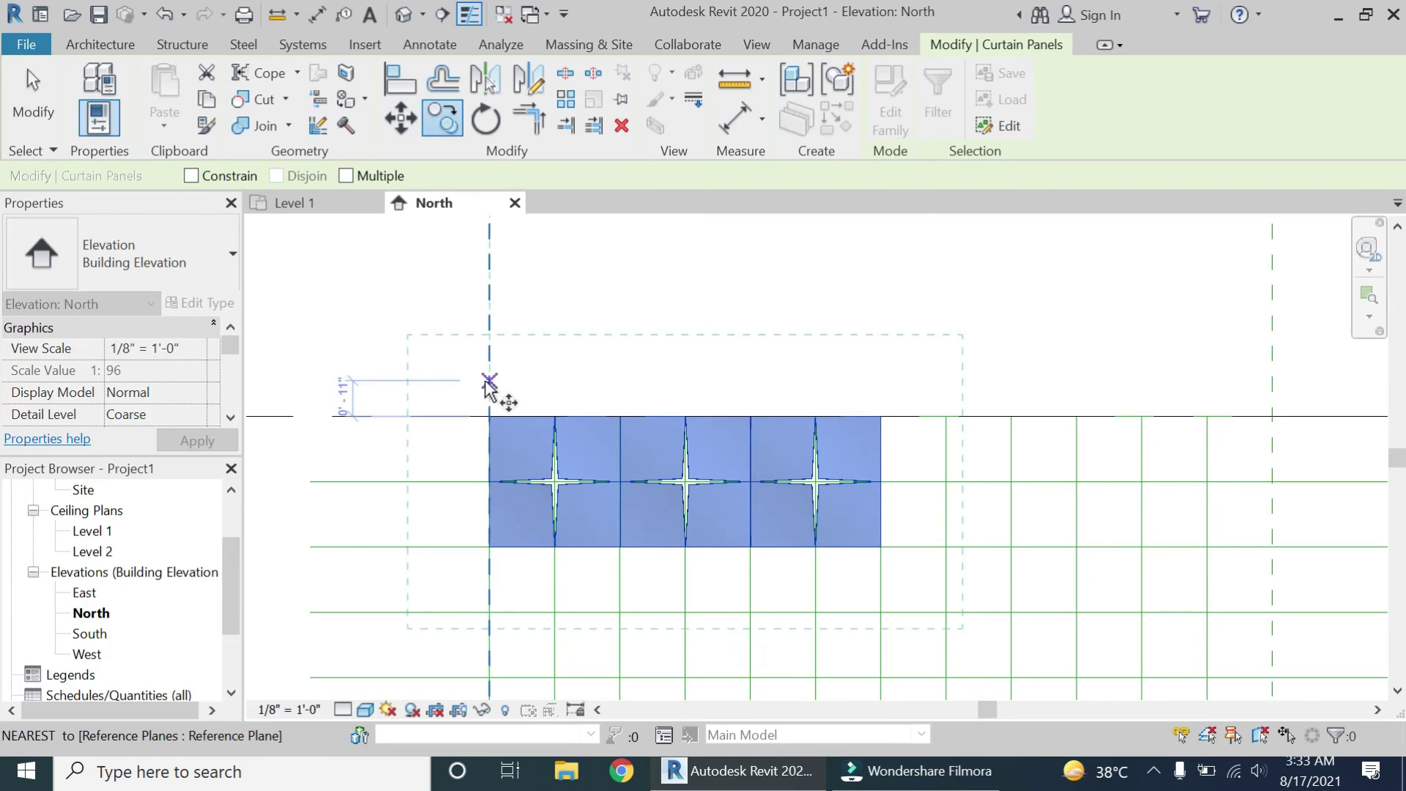
pyautogui.click(489, 564)
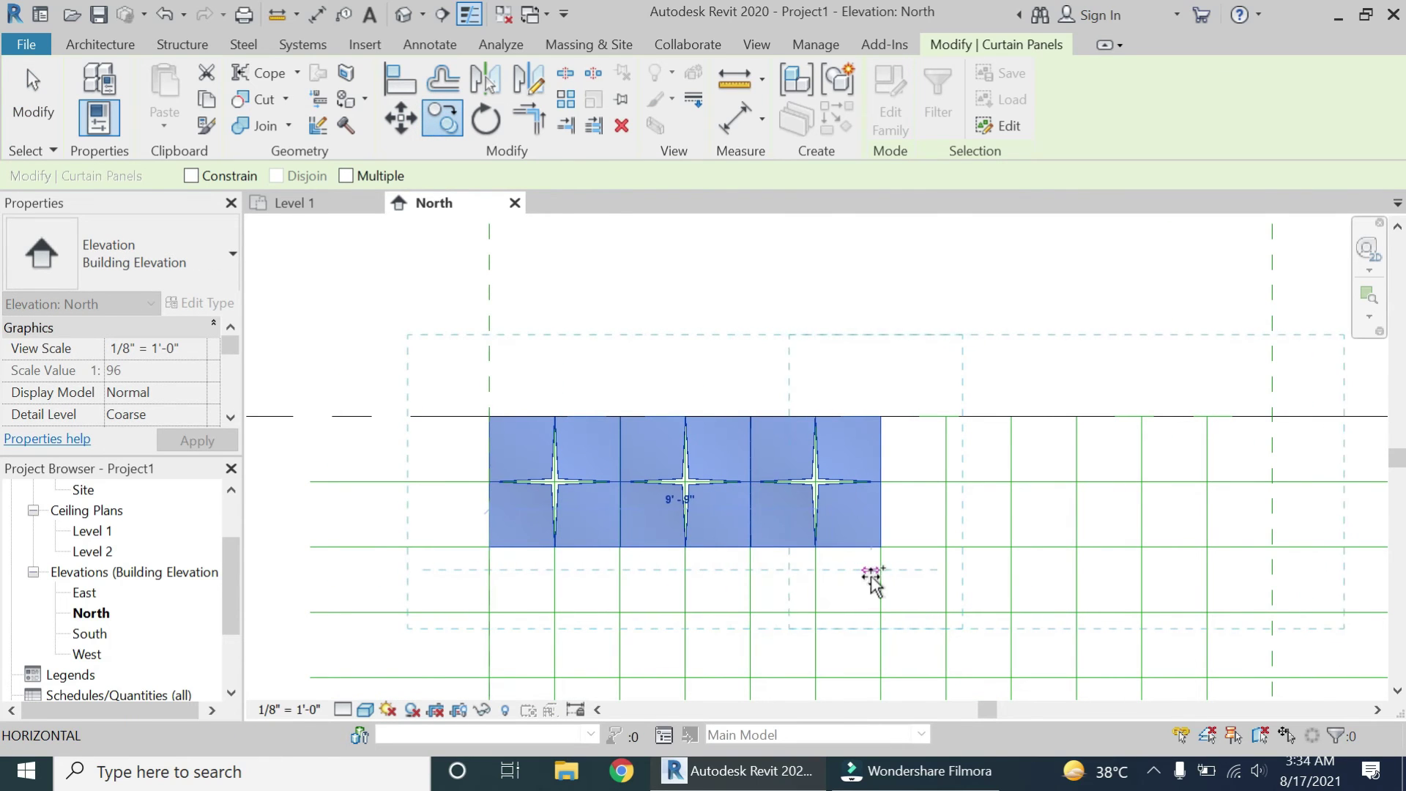
pyautogui.click(881, 569)
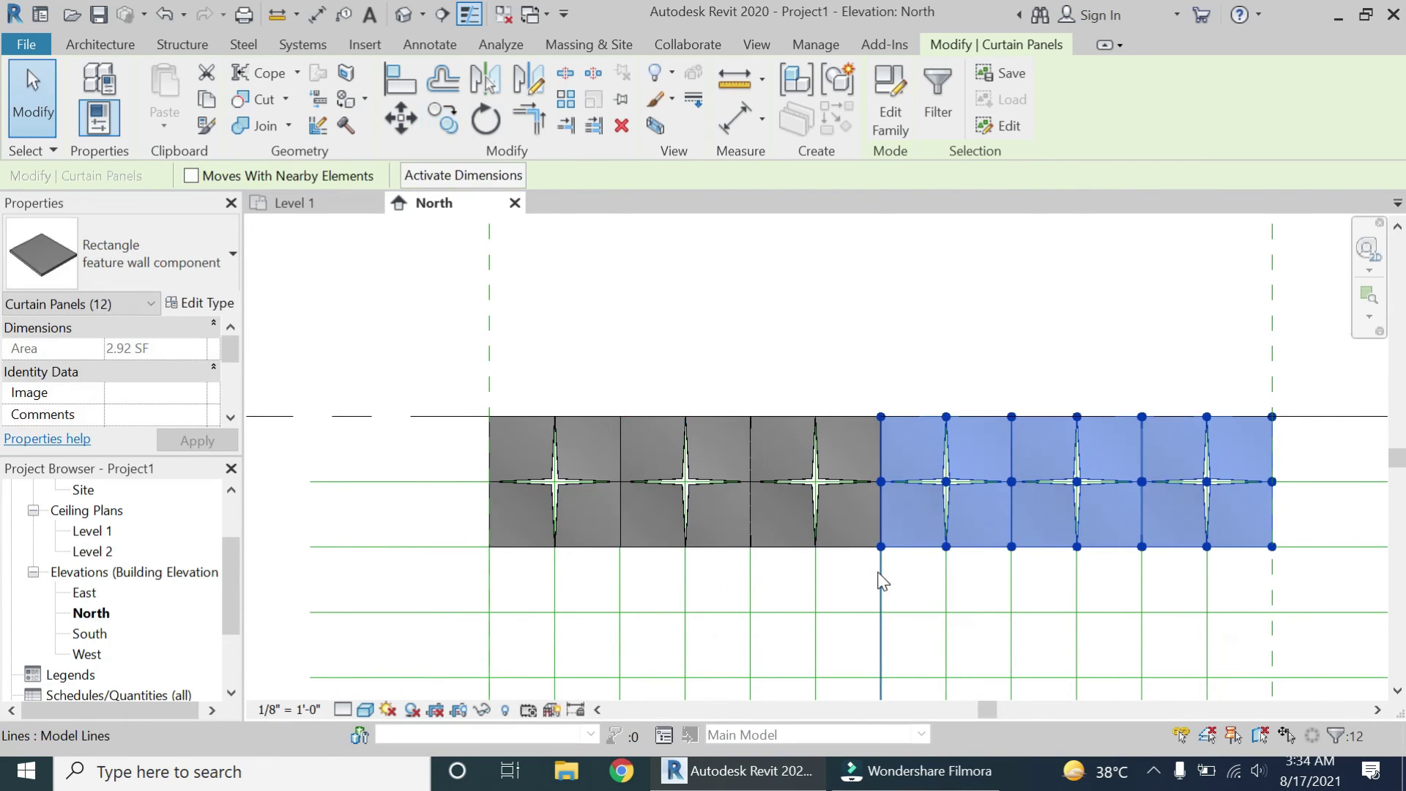
pyautogui.scroll(-3, 620, 344)
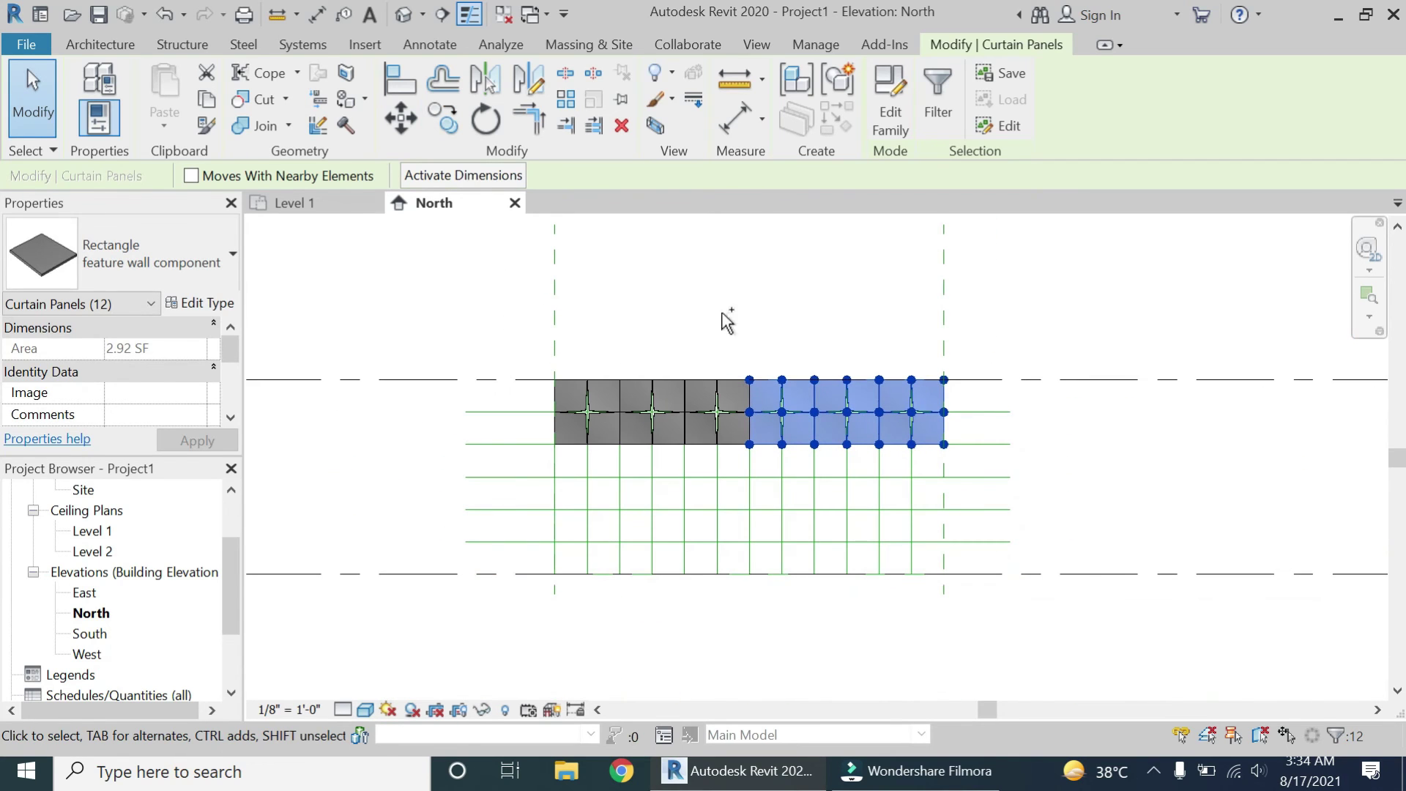
# Step: Select the top-row panels without levels or marker and copy them downward repeatedly with Multiple
pyautogui.moveTo(797, 279); pyautogui.dragTo(470, 473)
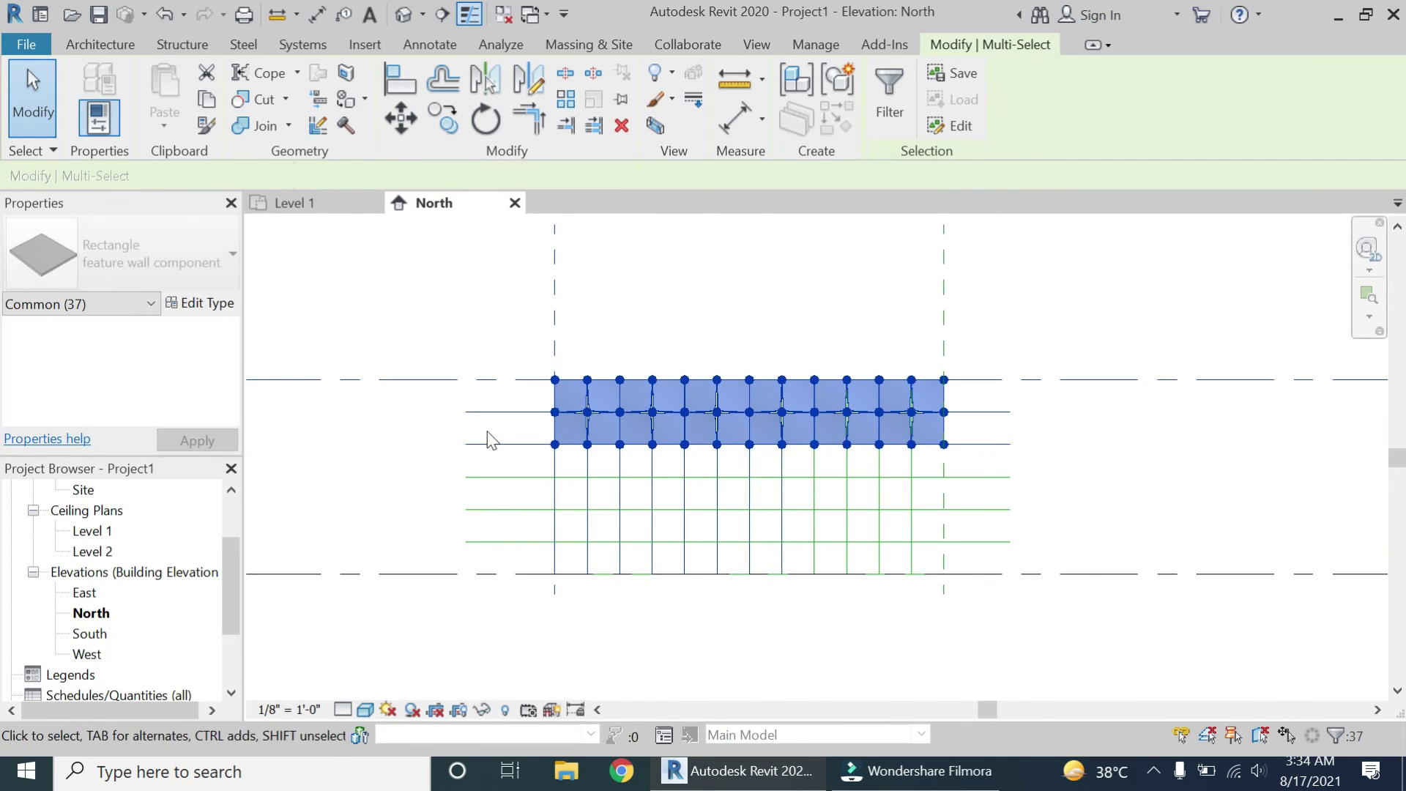
pyautogui.keyDown('shift'); pyautogui.moveTo(504, 628); pyautogui.dragTo(370, 340); pyautogui.keyUp('shift')
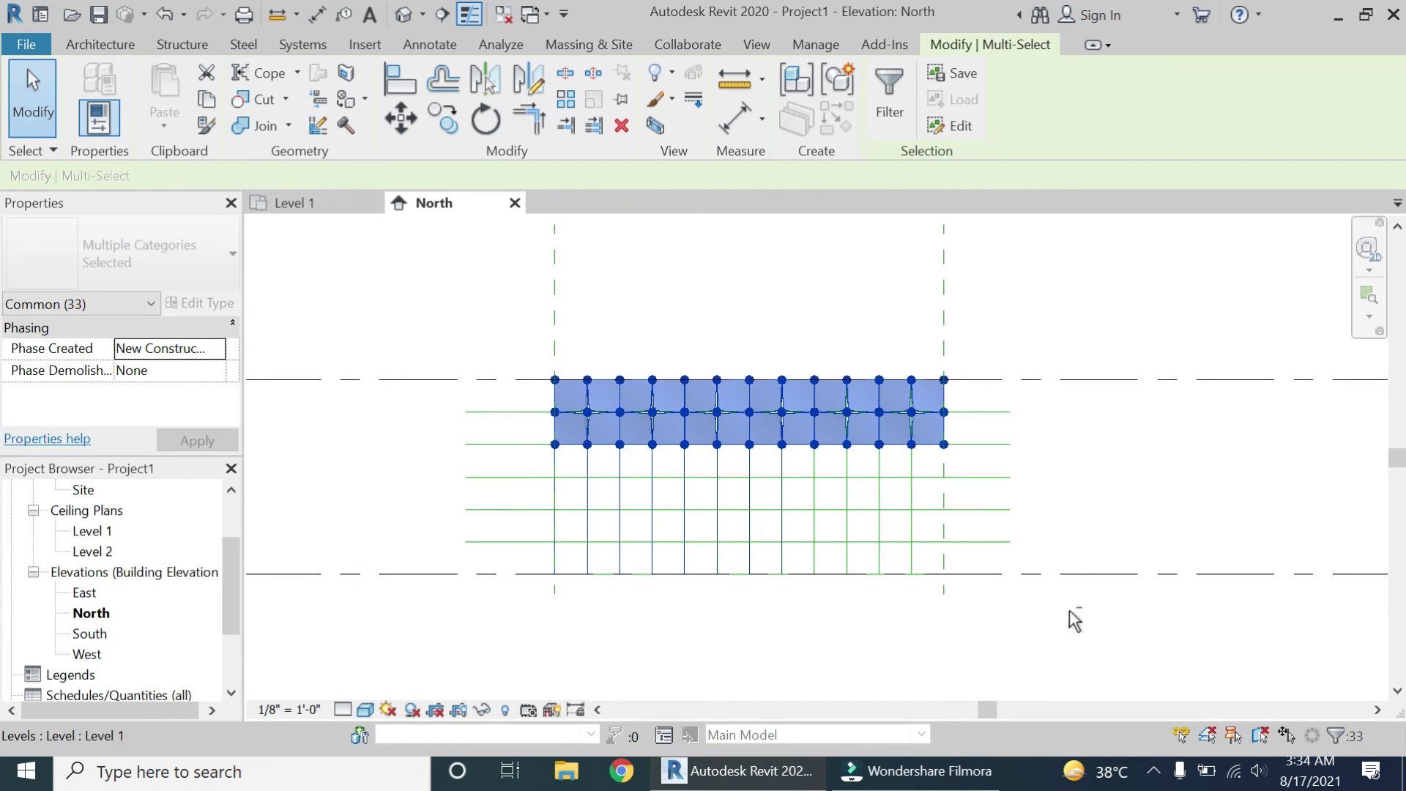
pyautogui.keyDown('shift'); pyautogui.moveTo(1099, 581); pyautogui.dragTo(450, 494); pyautogui.keyUp('shift')
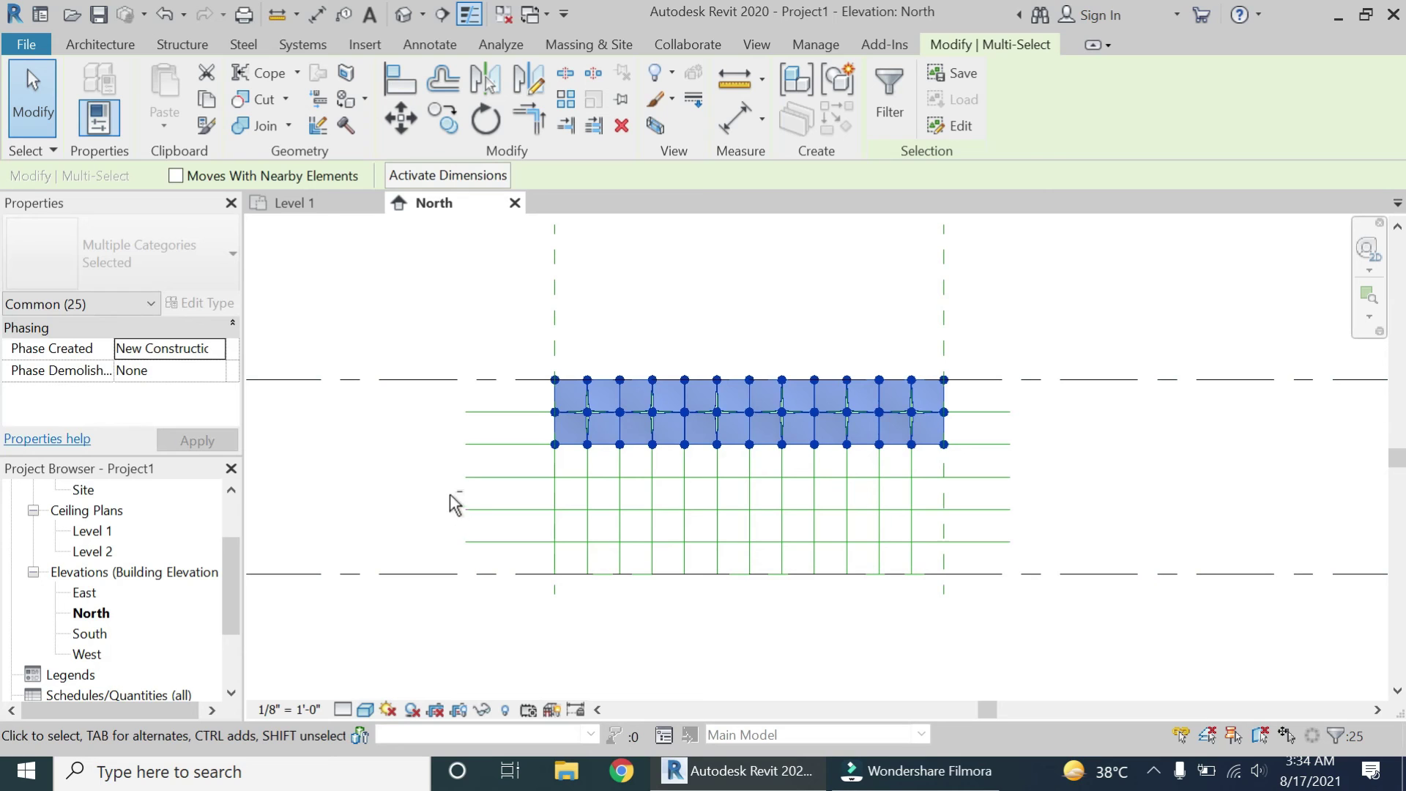
pyautogui.click(441, 126)
pyautogui.scroll(3, 1026, 399)
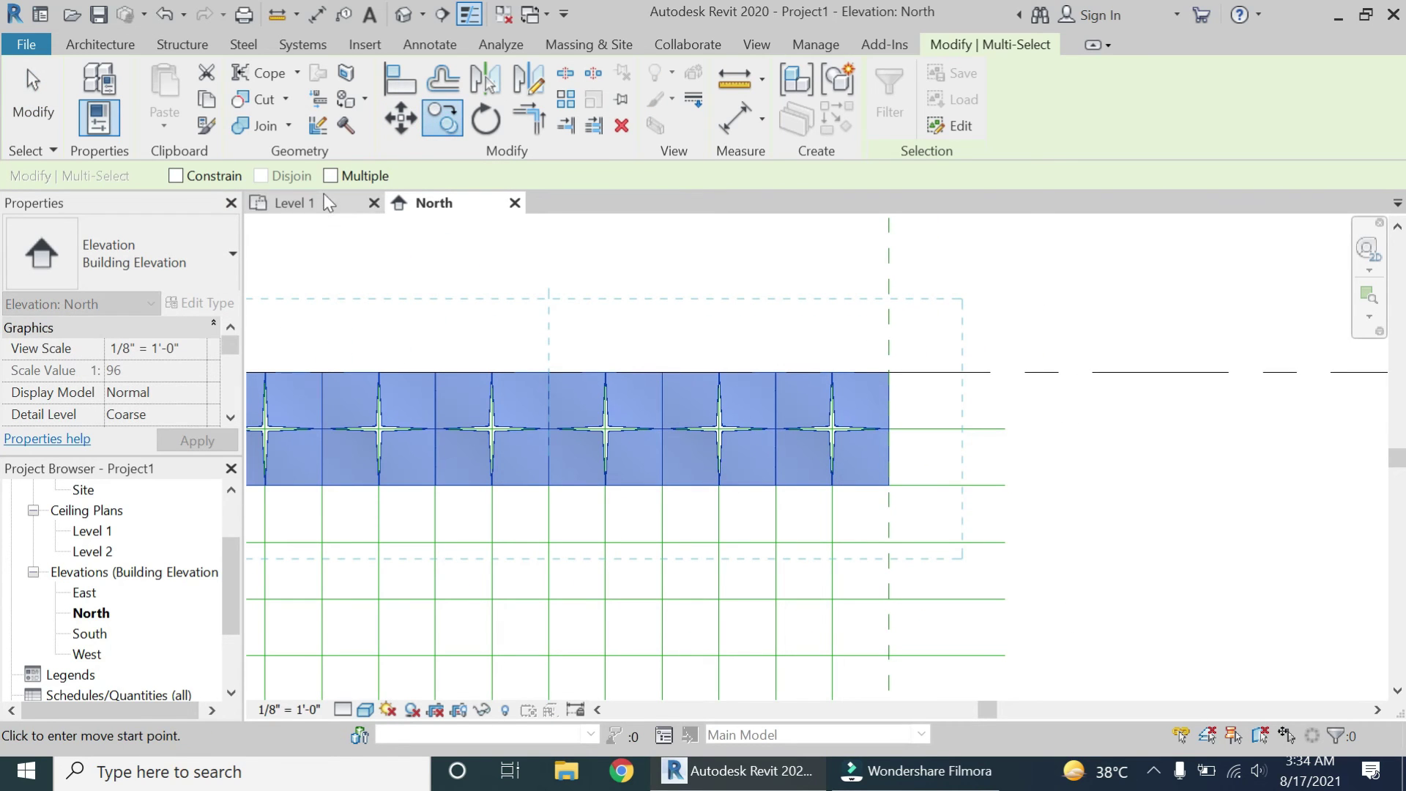
pyautogui.click(917, 485)
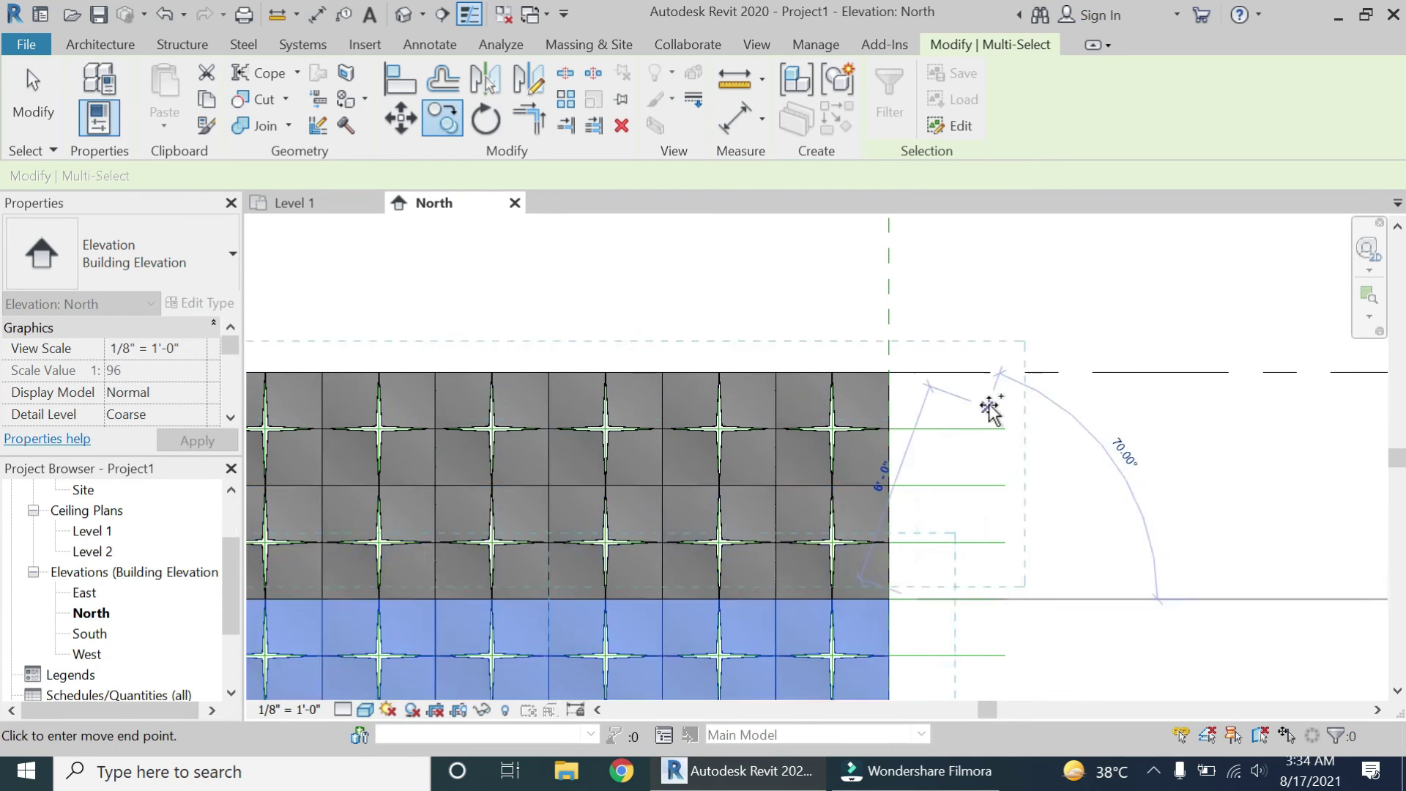
pyautogui.scroll(-4, 995, 402)
pyautogui.press('Escape')
pyautogui.press('Escape')
pyautogui.scroll(4, 853, 440)
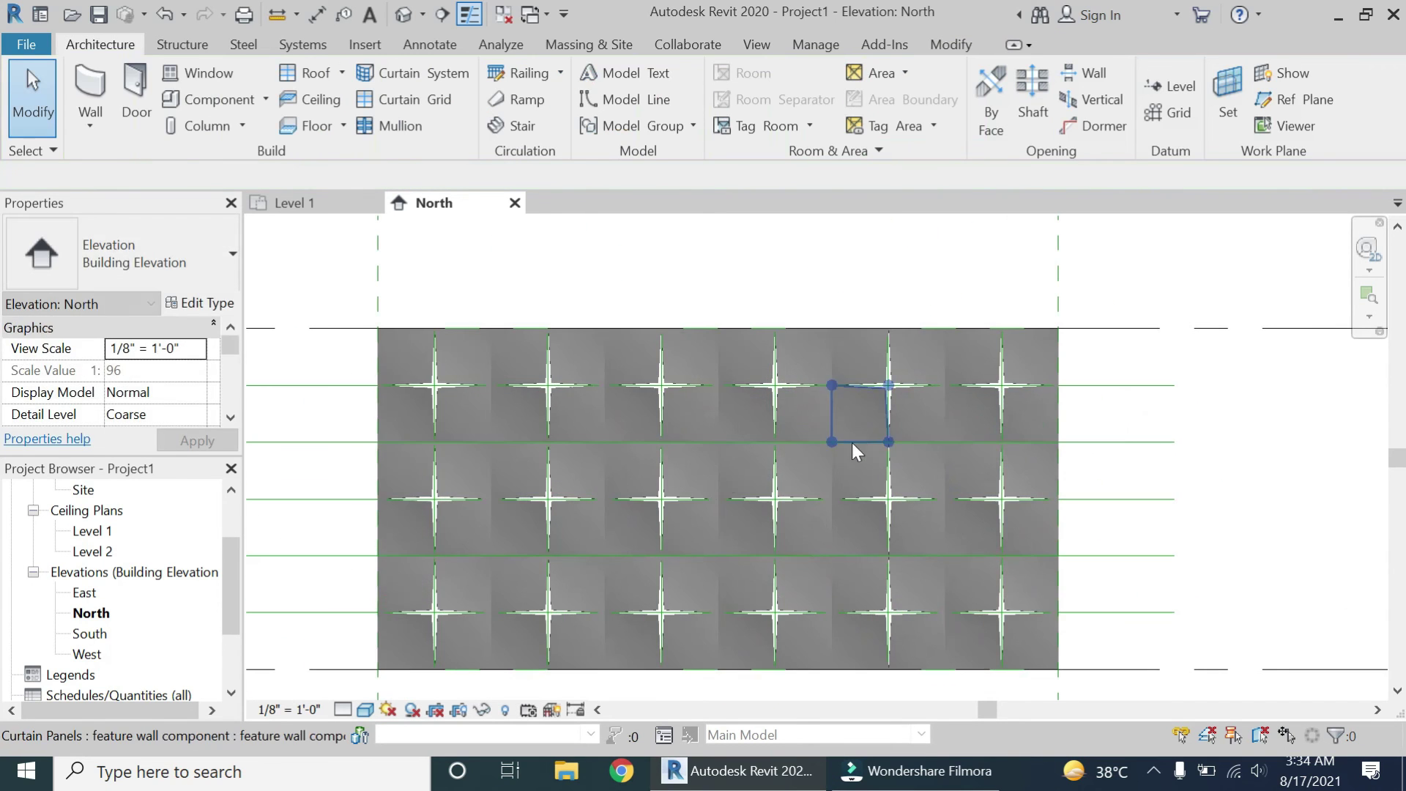
pyautogui.scroll(-2, 999, 491)
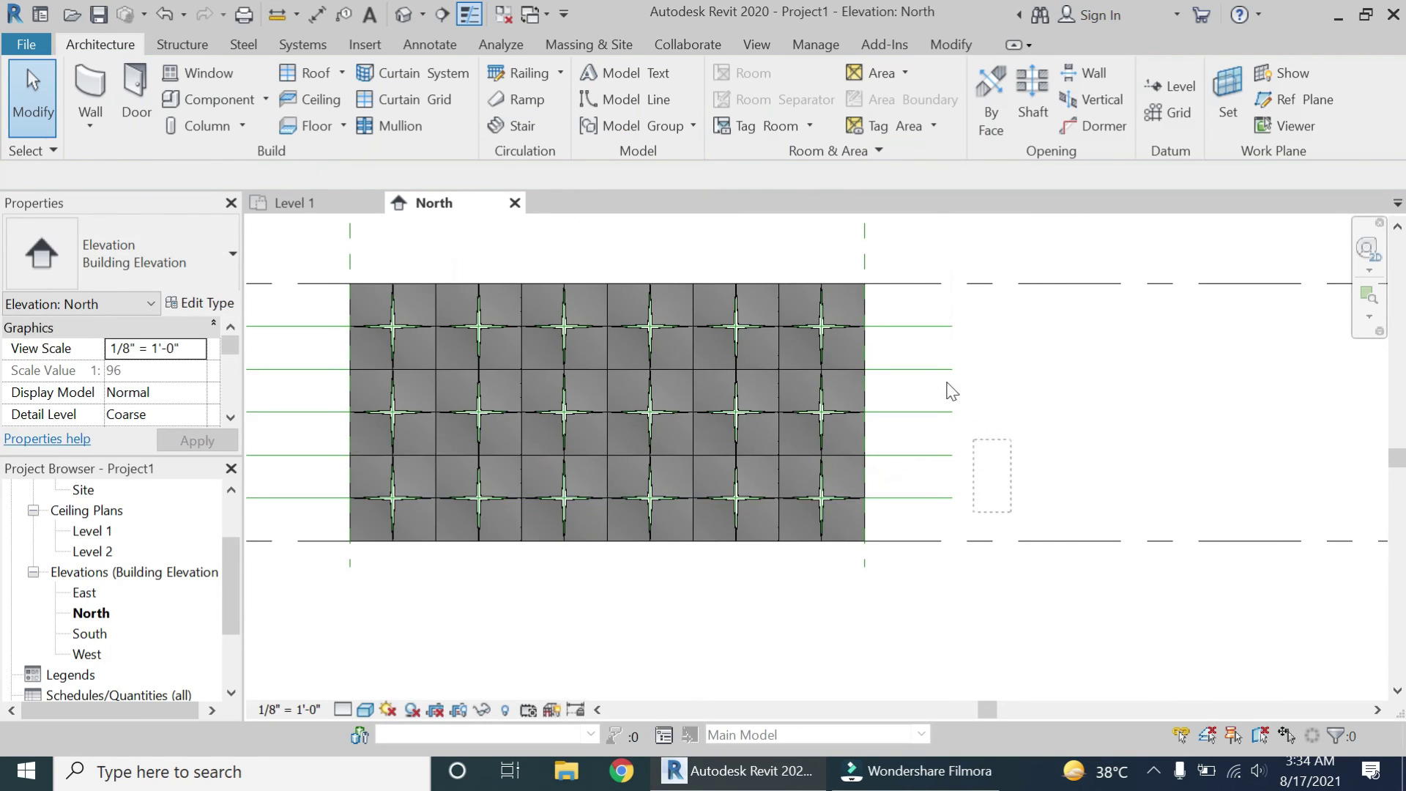
pyautogui.scroll(-3, 1063, 439)
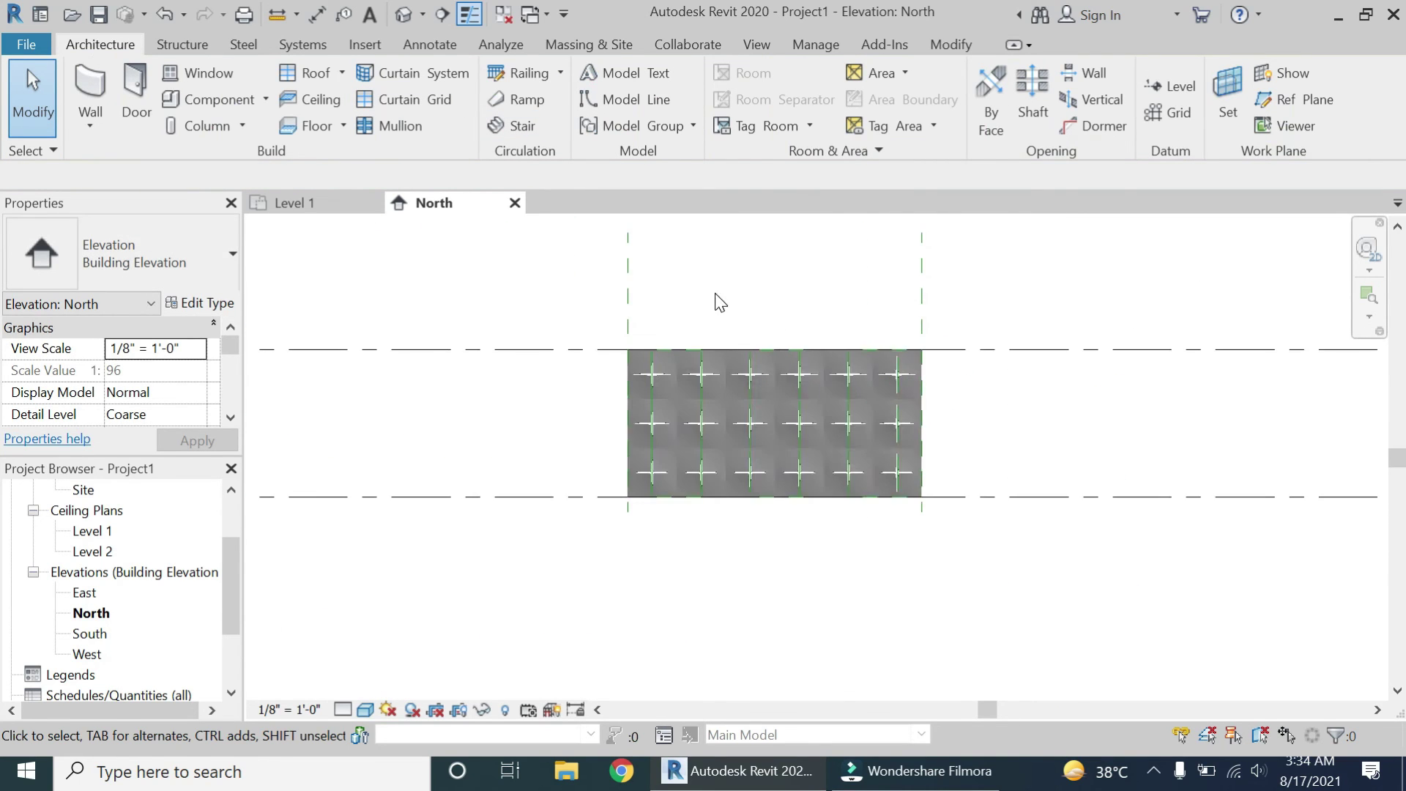
pyautogui.scroll(3, 725, 293)
# Step: Delete the left and right reference planes and open the default {3D} view
pyautogui.moveTo(1116, 430); pyautogui.dragTo(558, 582)
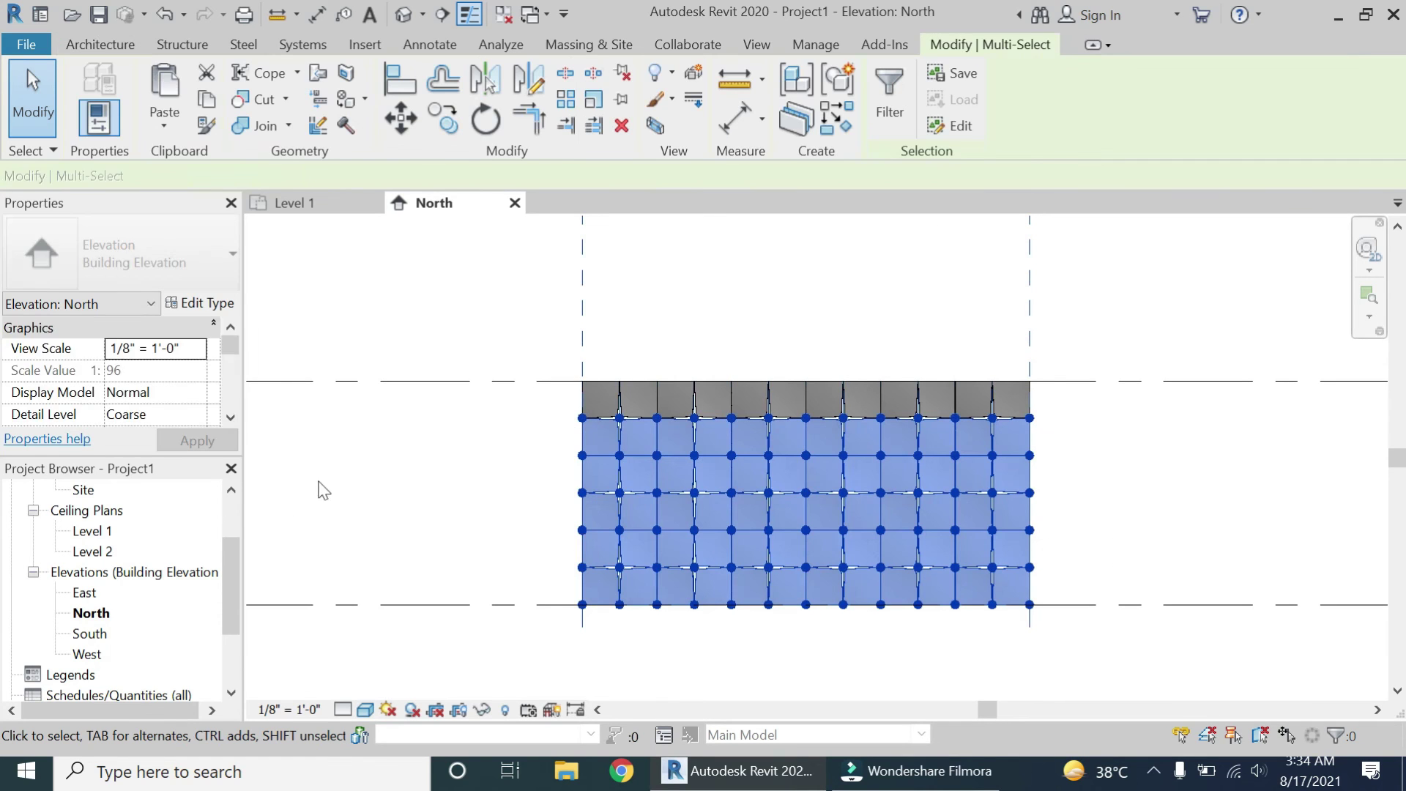
pyautogui.click(419, 474)
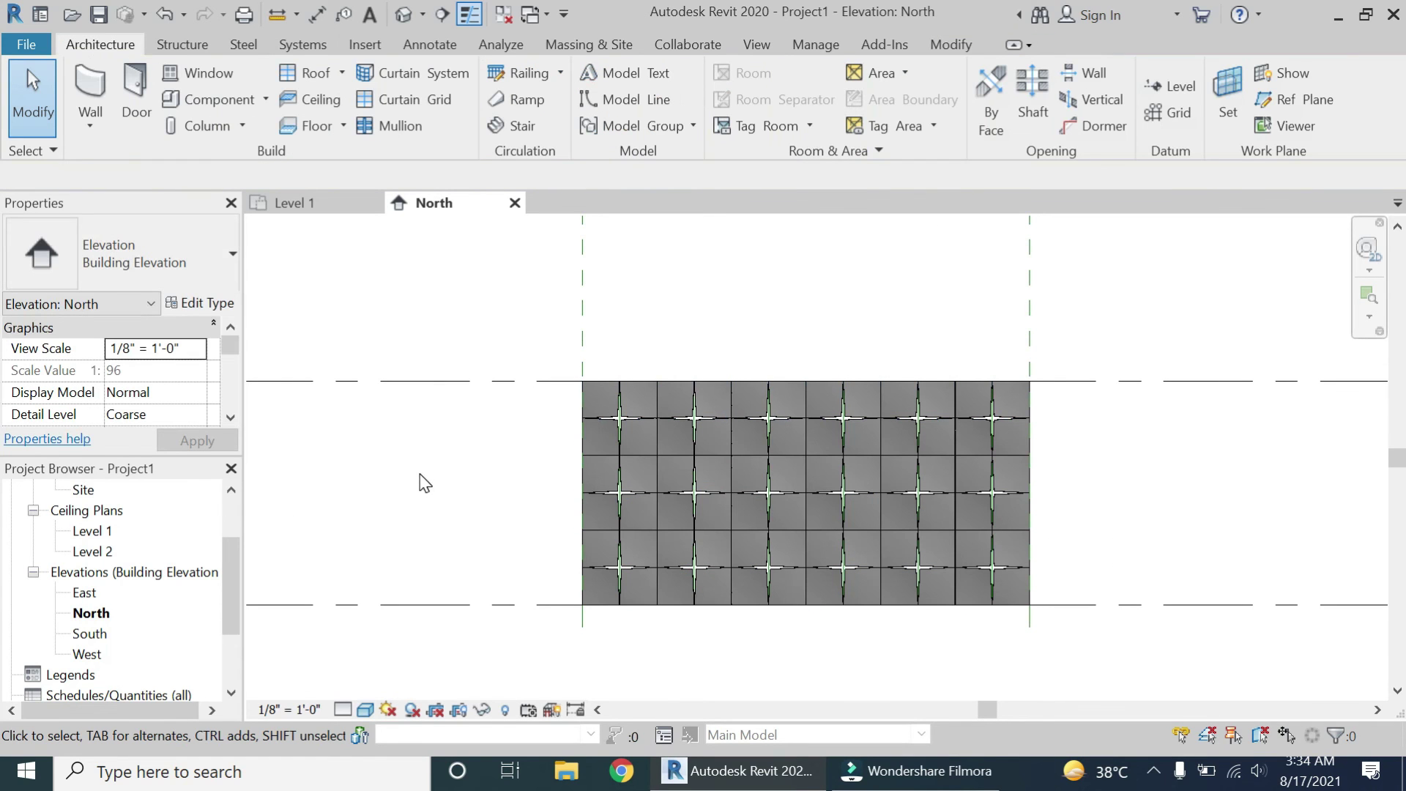
pyautogui.click(585, 625)
pyautogui.press('Delete')
pyautogui.click(1030, 636)
pyautogui.press('Delete')
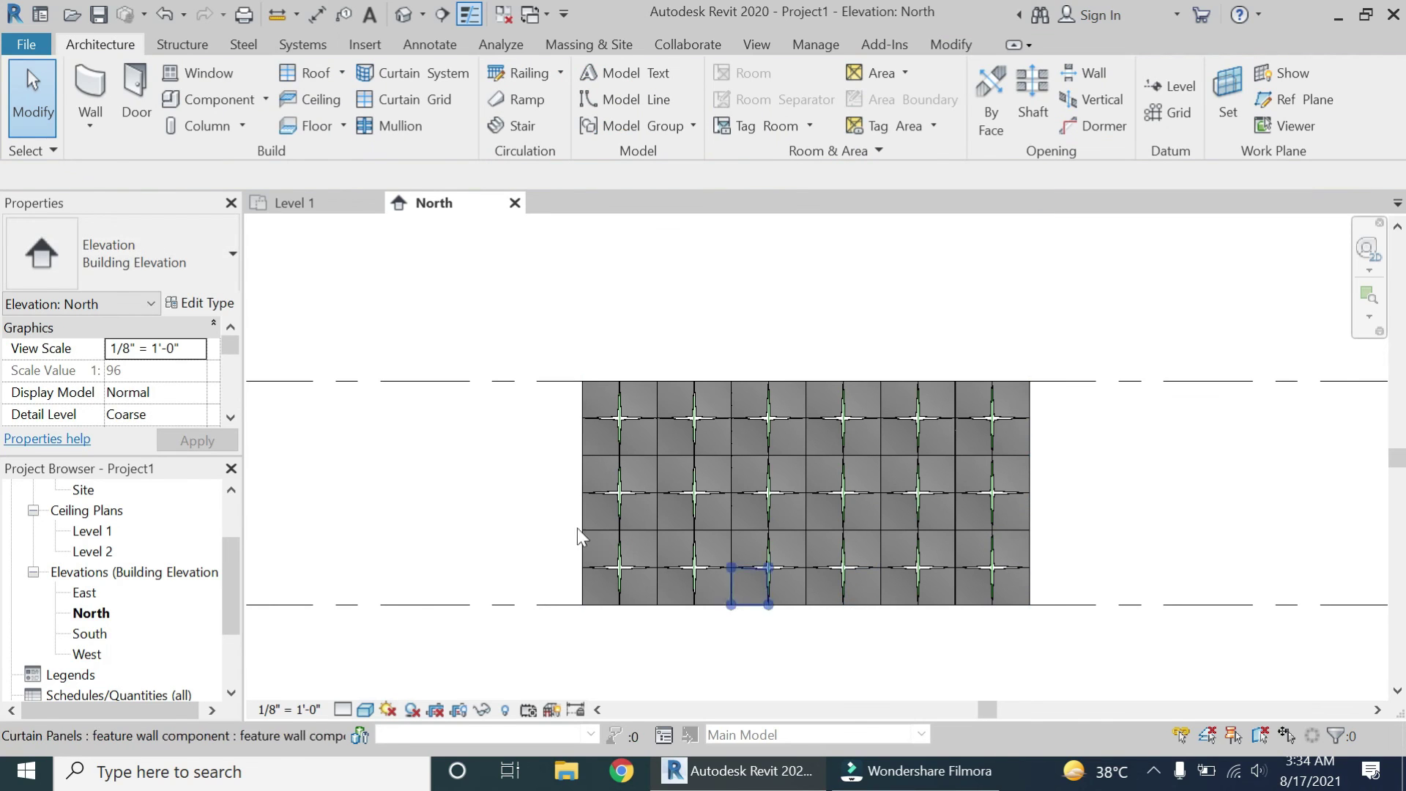
pyautogui.click(422, 14)
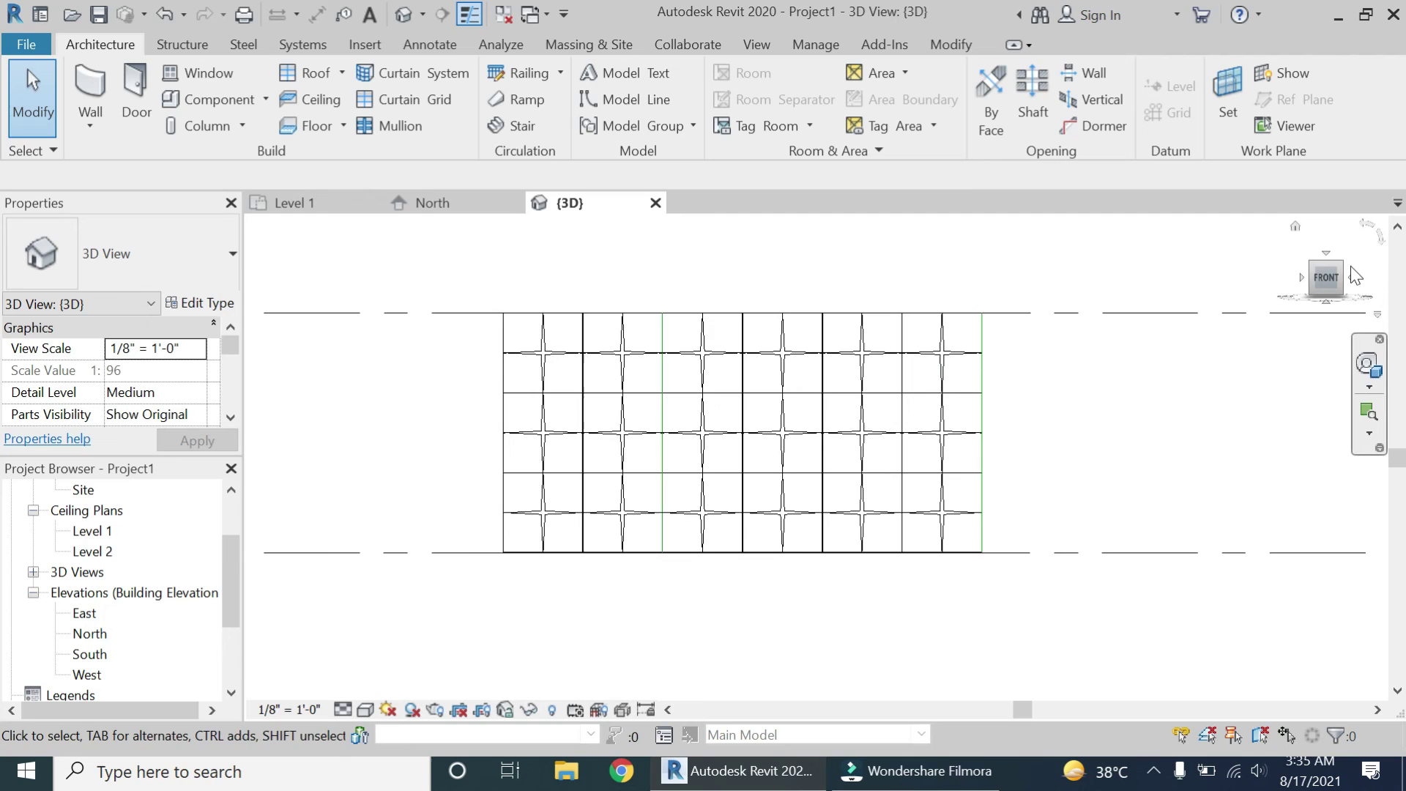
# Step: Orbit the {3D} view to an angled corner viewpoint of the star-gap feature wall
pyautogui.click(1340, 273)
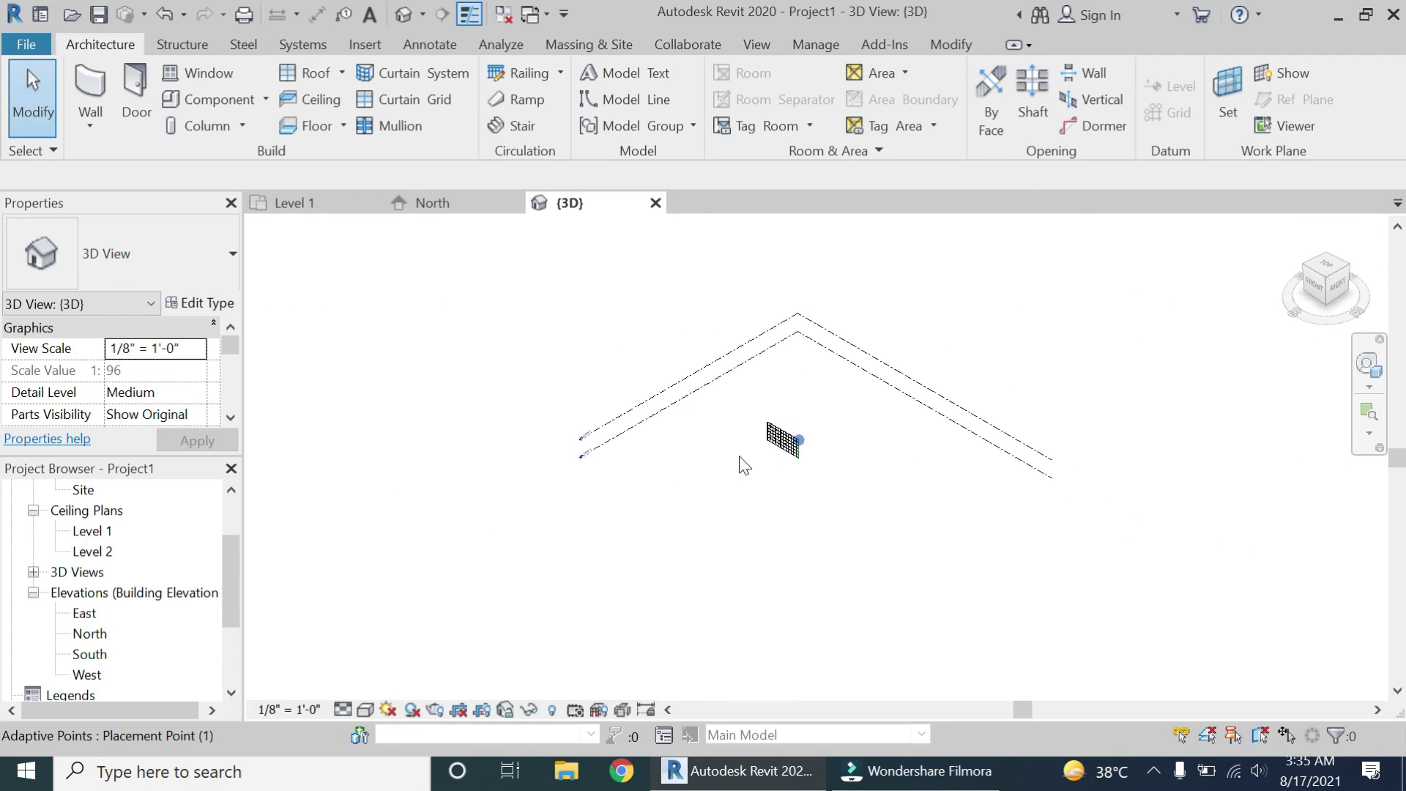
pyautogui.scroll(5, 849, 407)
pyautogui.scroll(-2, 872, 410)
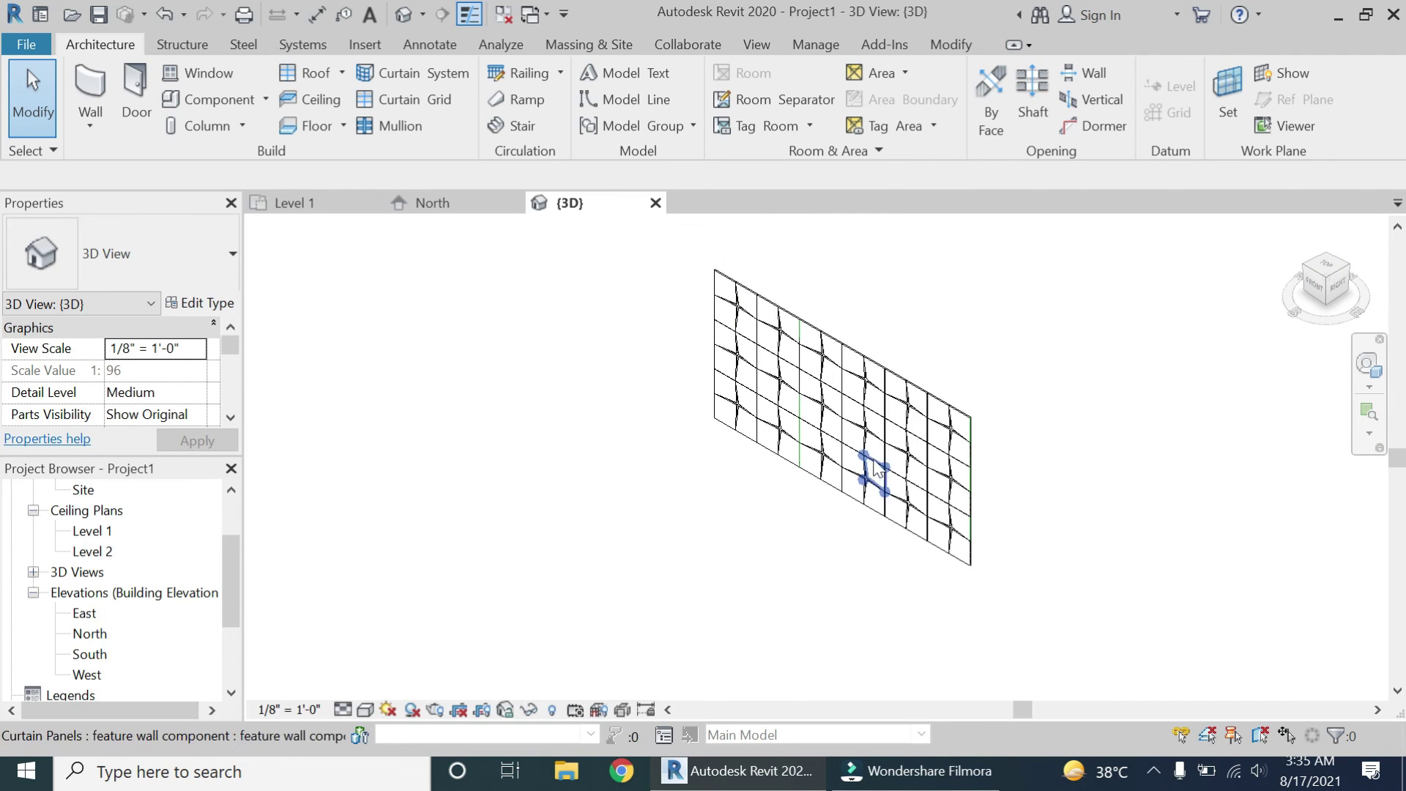
pyautogui.click(1367, 364)
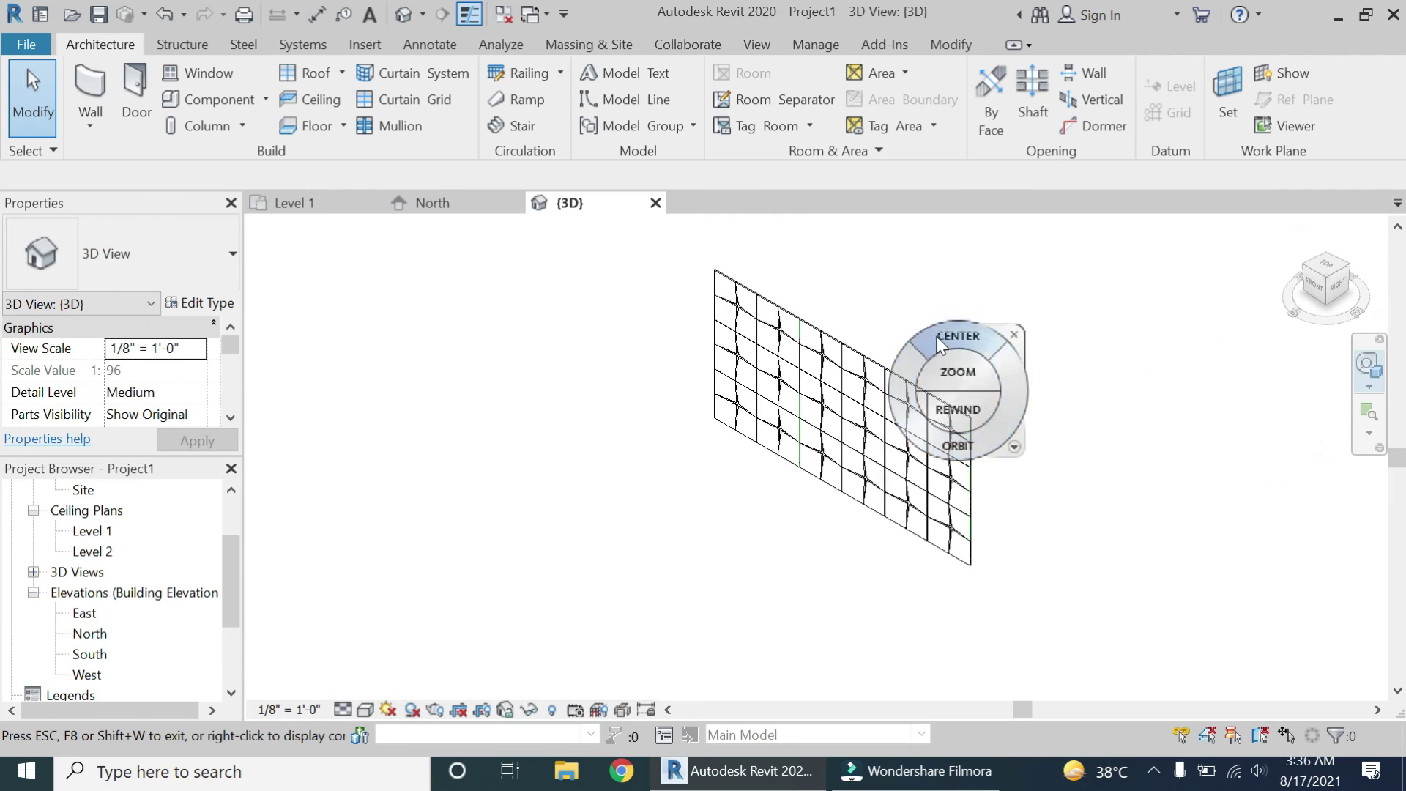
pyautogui.moveTo(866, 538); pyautogui.dragTo(283, 462)
pyautogui.press('Escape')
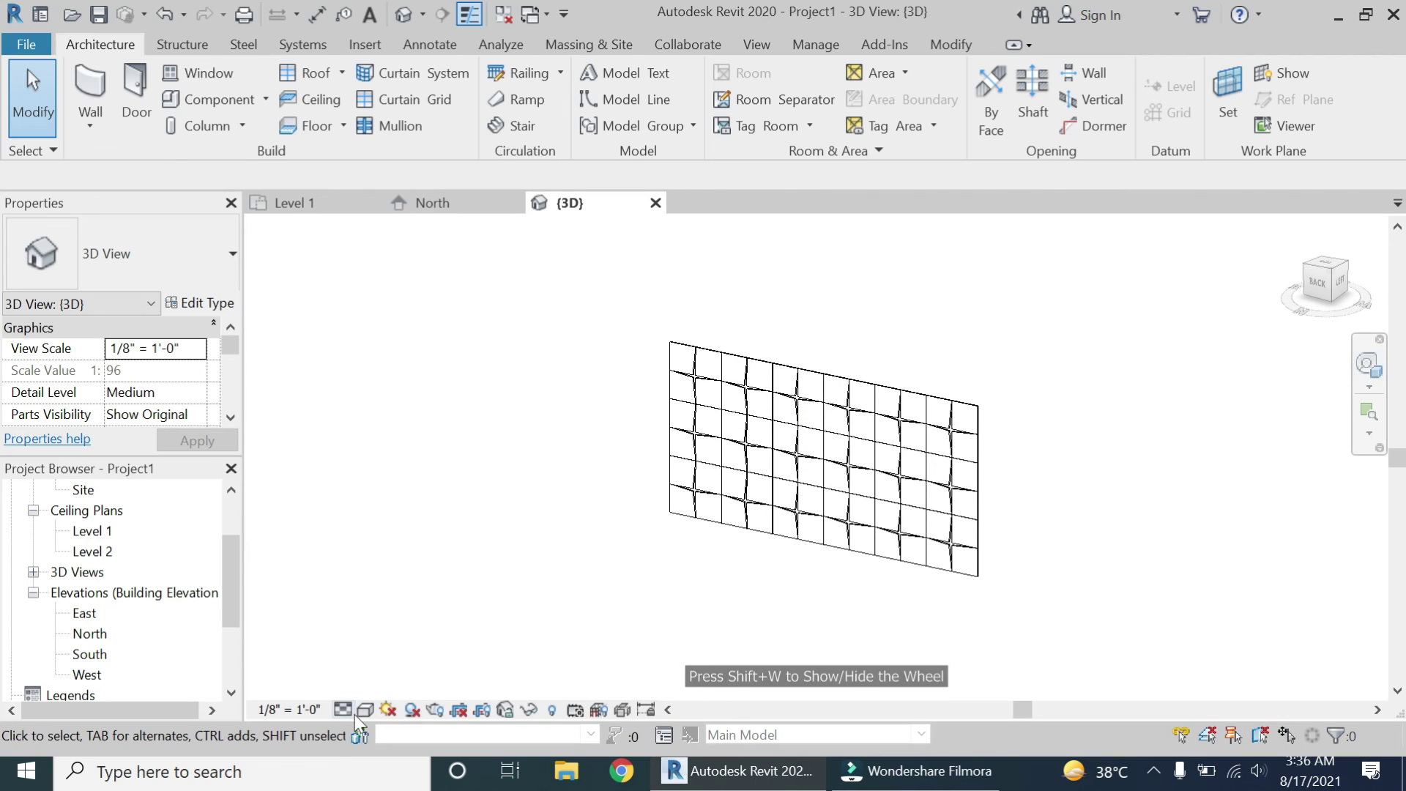
# Step: Set the view's visual style to Shaded, then to Consistent Colors, to review the wall panels
pyautogui.click(363, 710)
pyautogui.click(400, 620)
pyautogui.scroll(5, 820, 454)
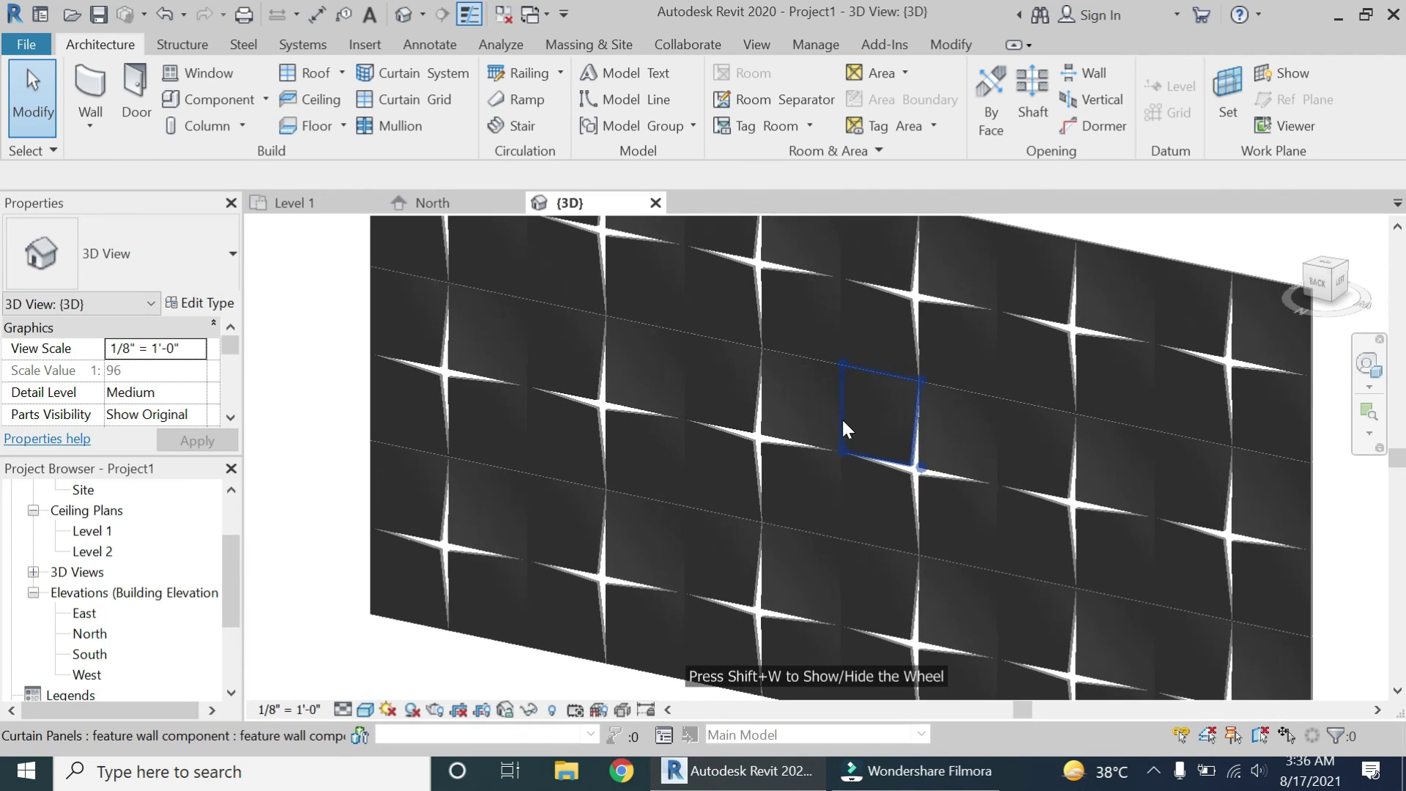
pyautogui.click(365, 710)
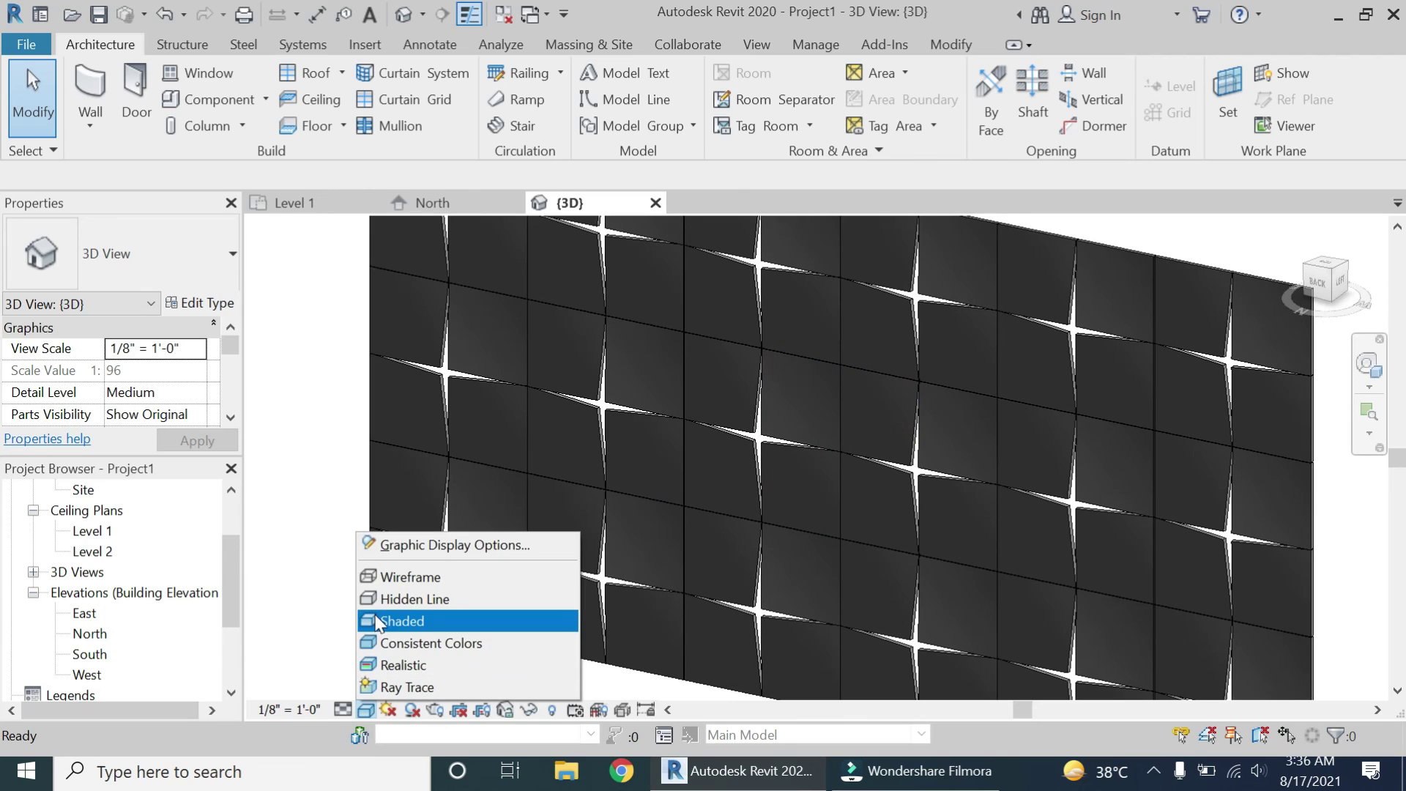
pyautogui.click(385, 657)
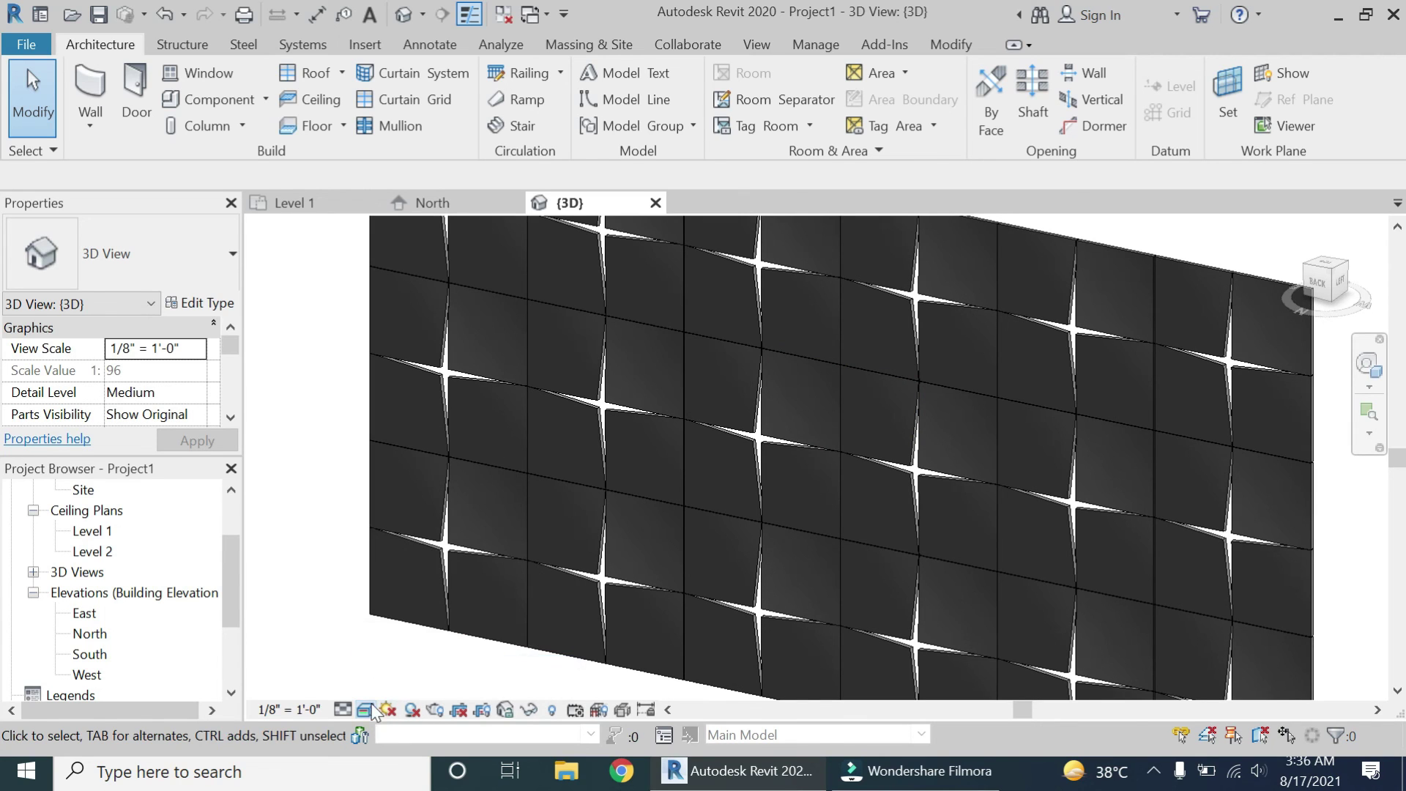
pyautogui.click(364, 710)
pyautogui.click(410, 636)
pyautogui.click(364, 709)
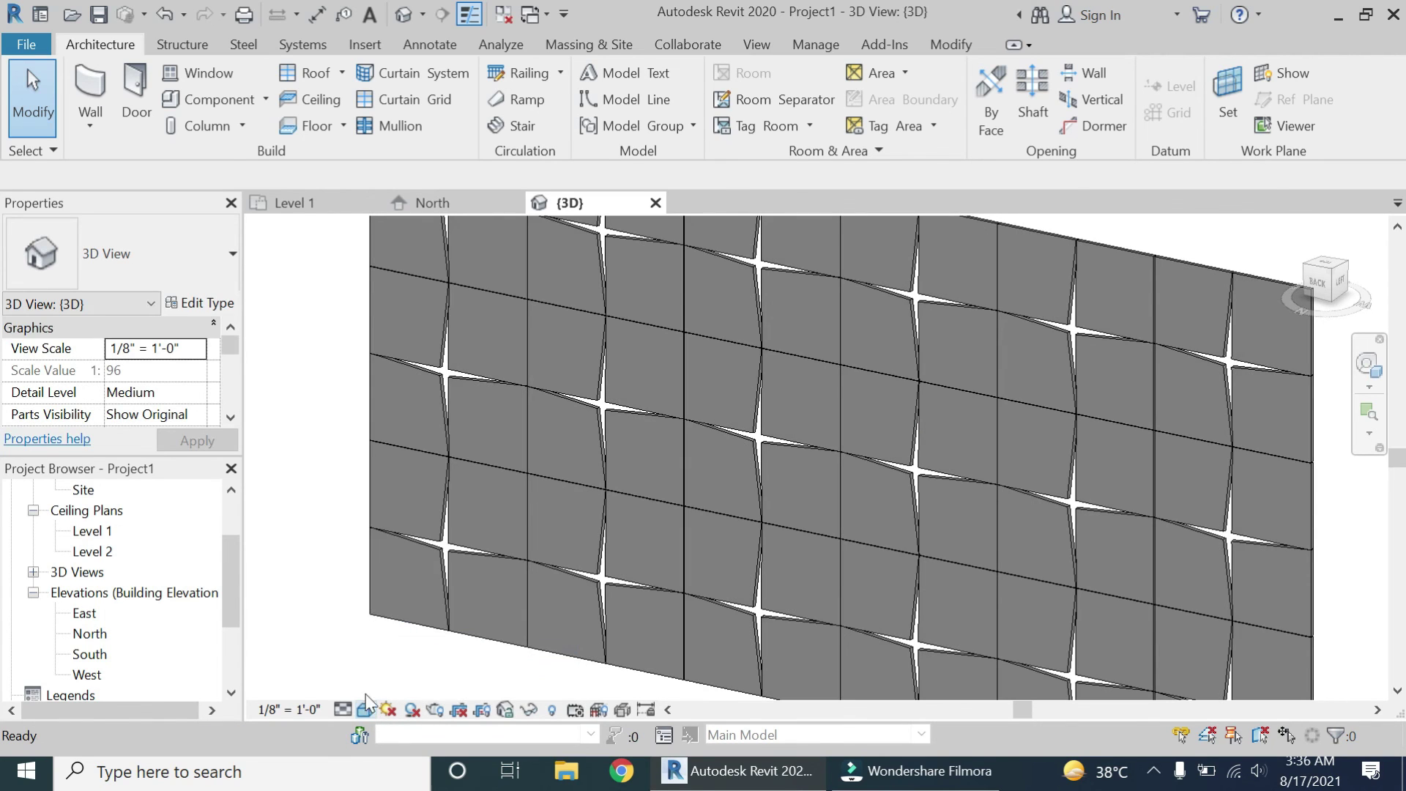
pyautogui.scroll(5, 601, 375)
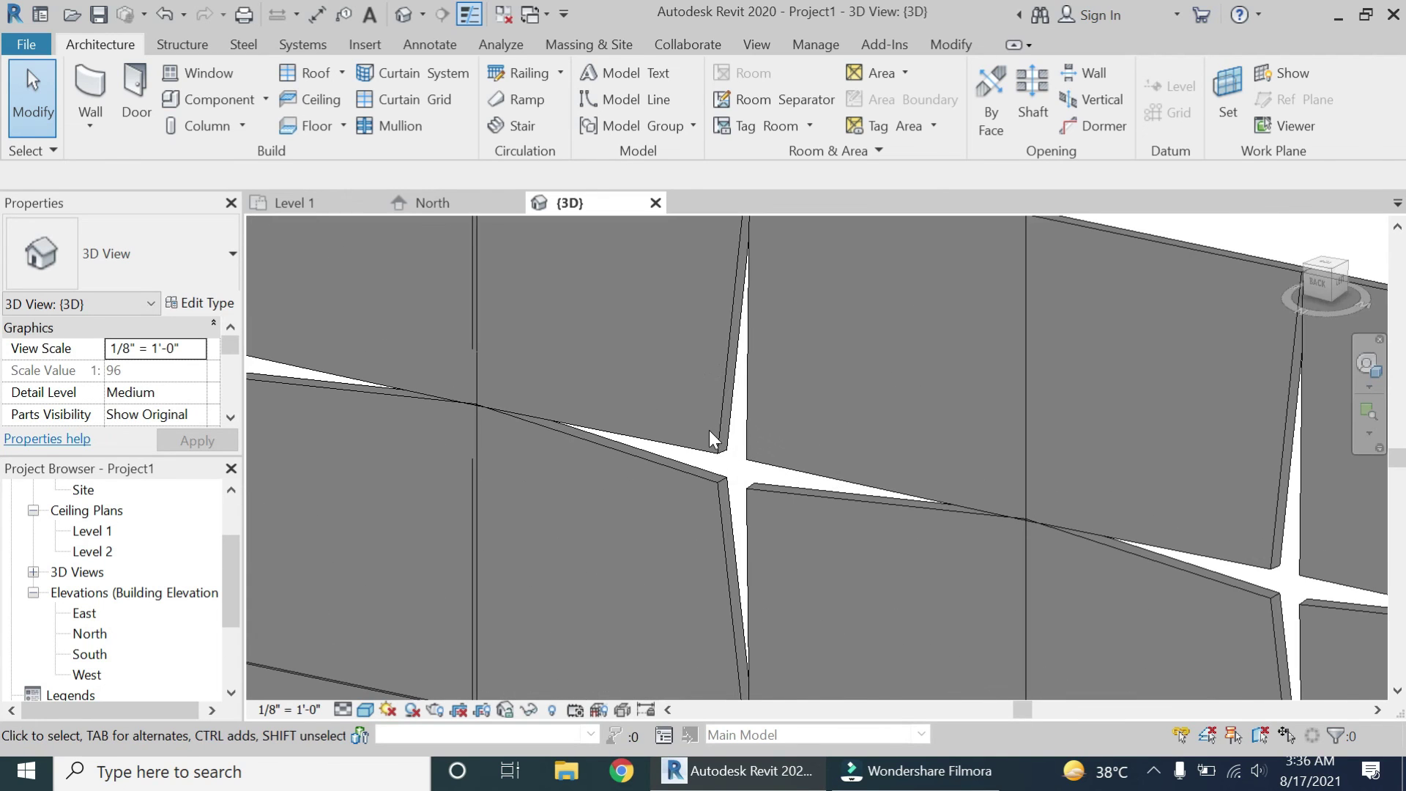
pyautogui.scroll(-8, 613, 323)
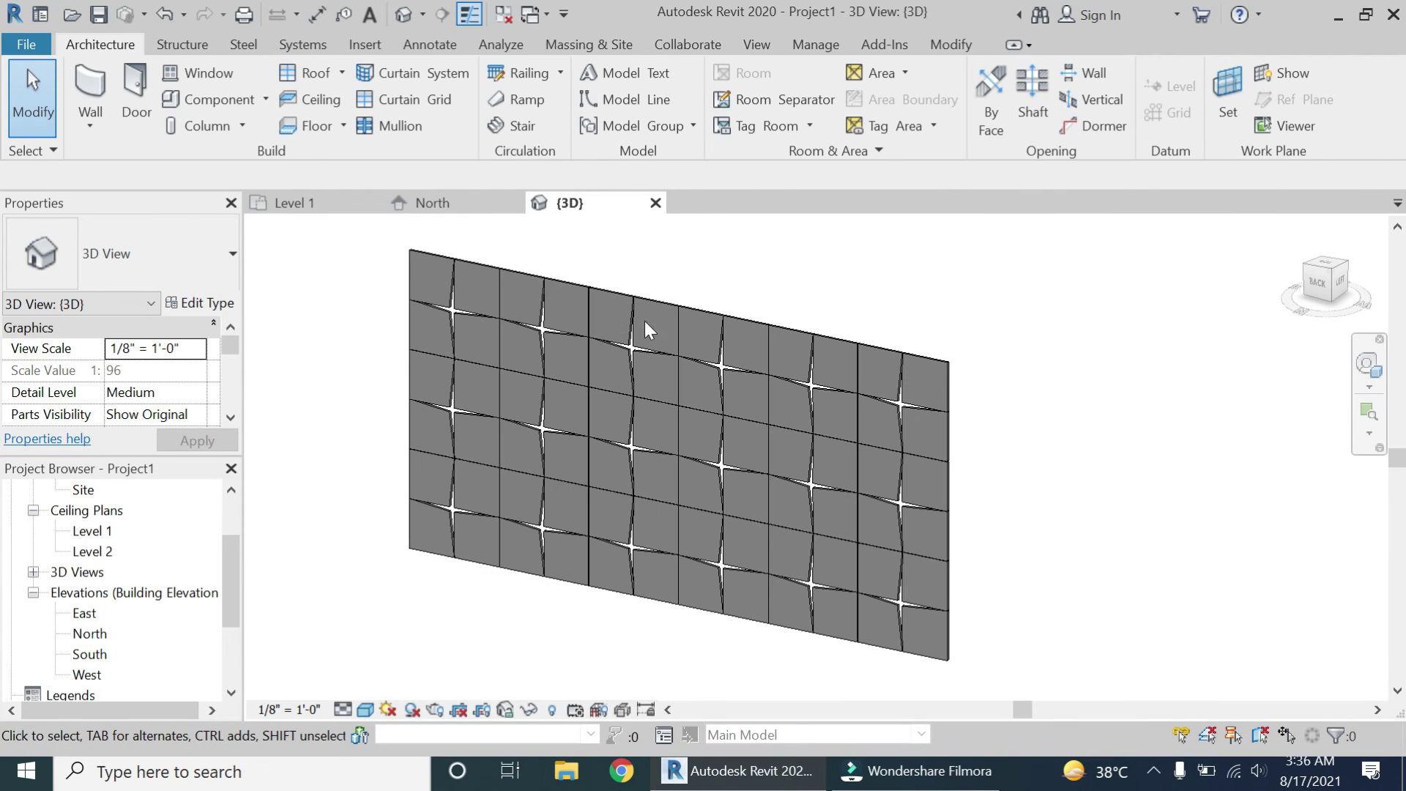
pyautogui.scroll(-2, 716, 329)
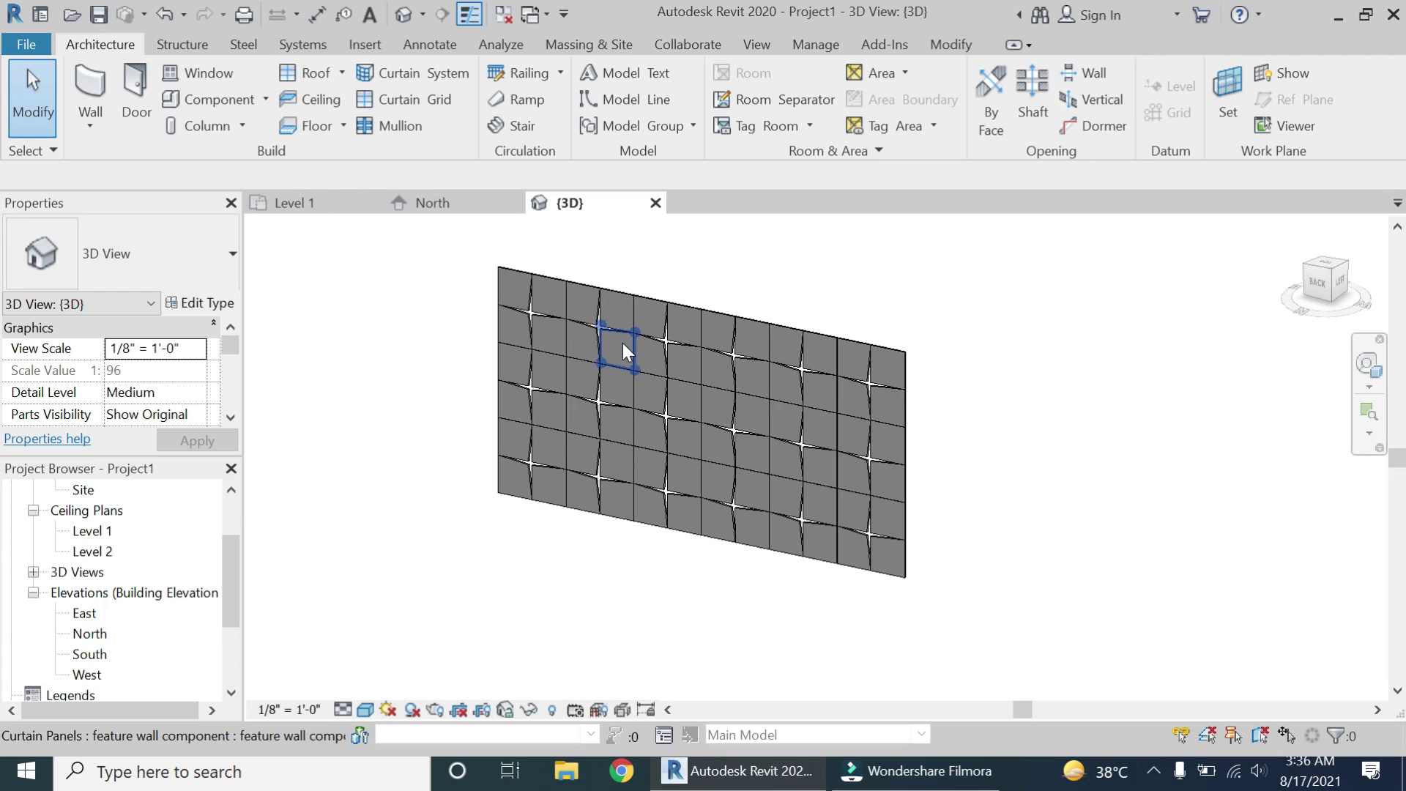